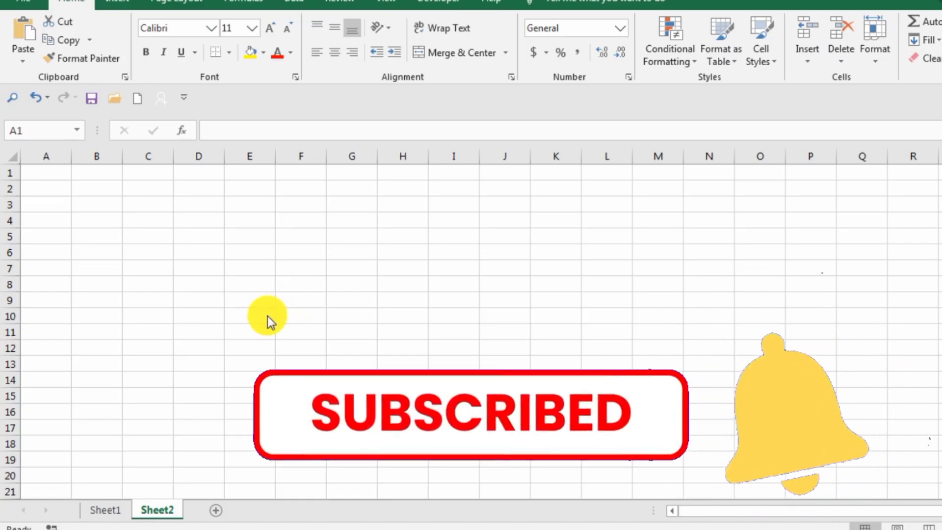
Enter the header "Sr.no" in cell A2 of Sheet2
click(53, 185)
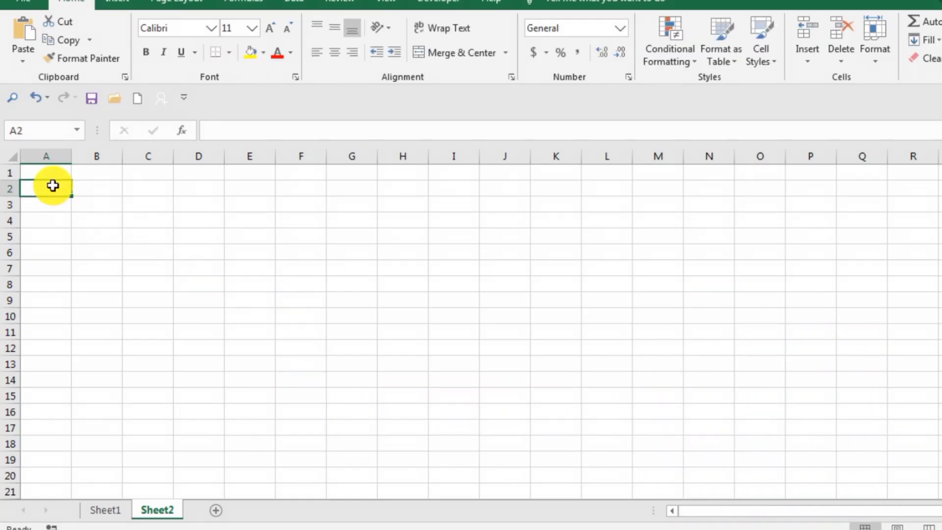
text(sr)
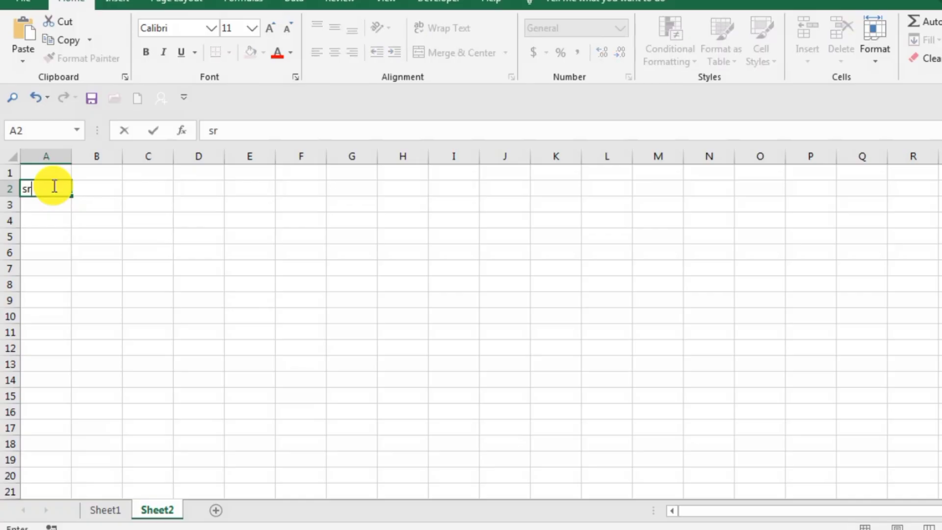
key(BackSpace)
key(BackSpace)
text(Sr.no)
key(Return)
click(53, 185)
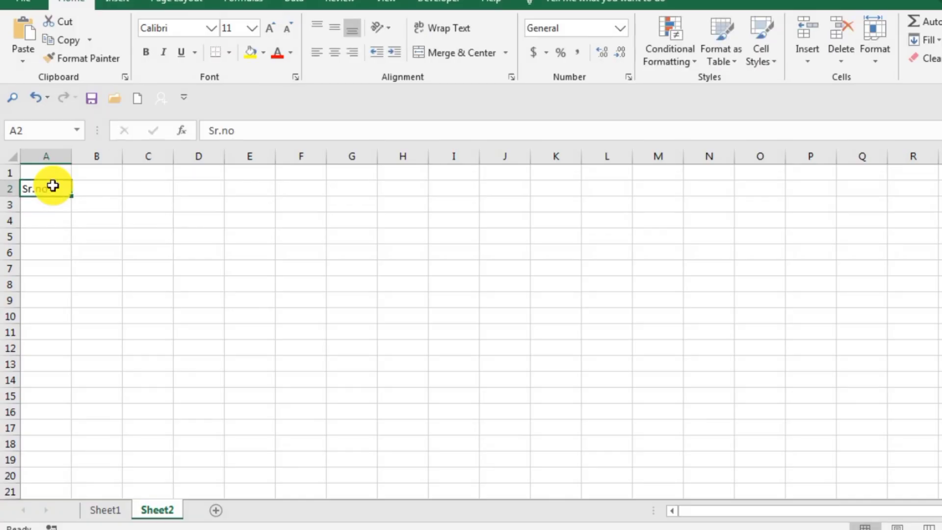
Add the headers "Name" in cell B2 and "Class" in cell C2
key(Down)
key(Right)
key(Up)
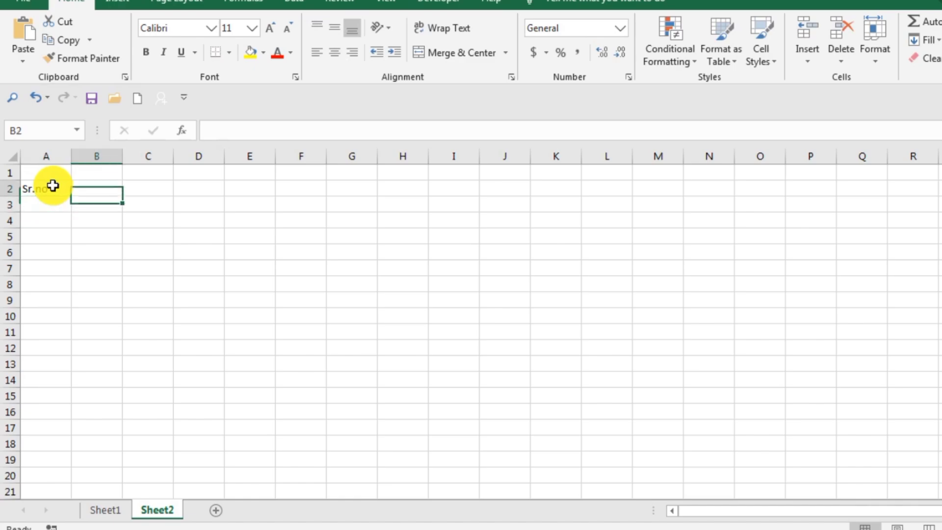
text(Name)
key(Return)
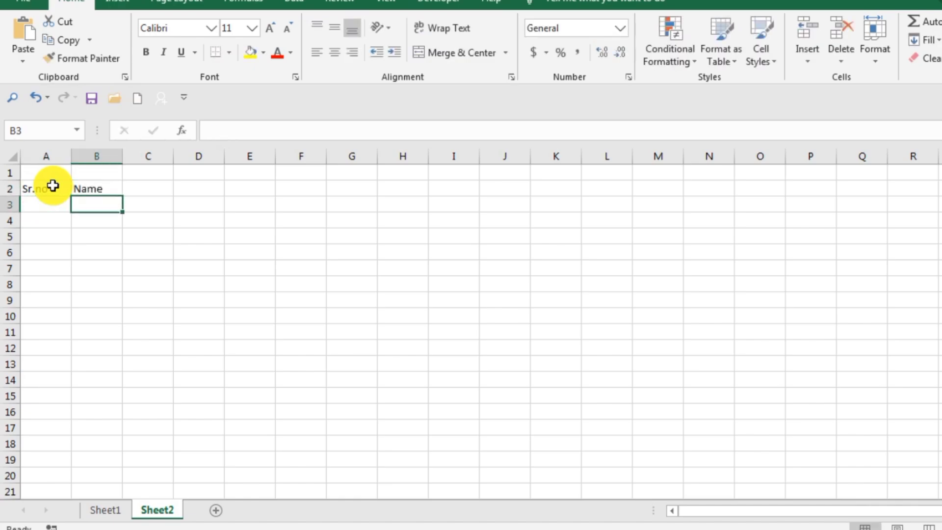
key(Right)
key(Up)
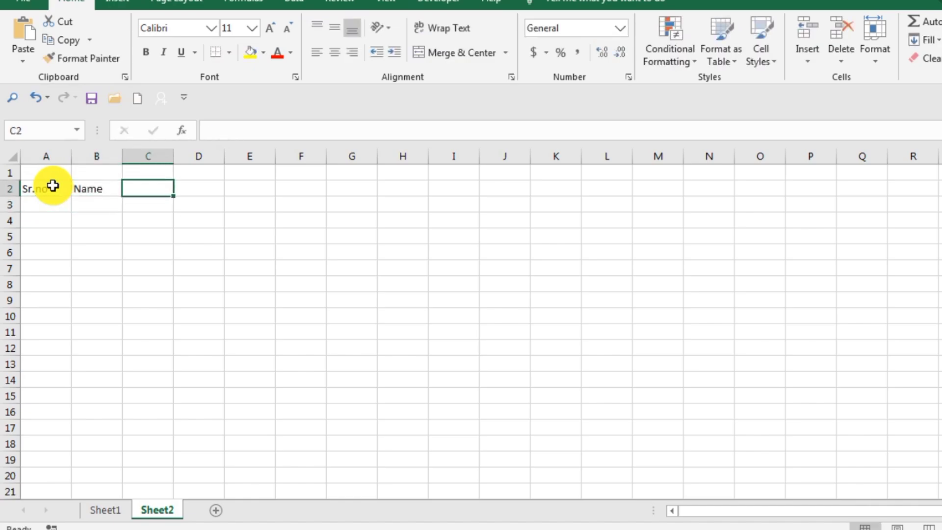
text(Class)
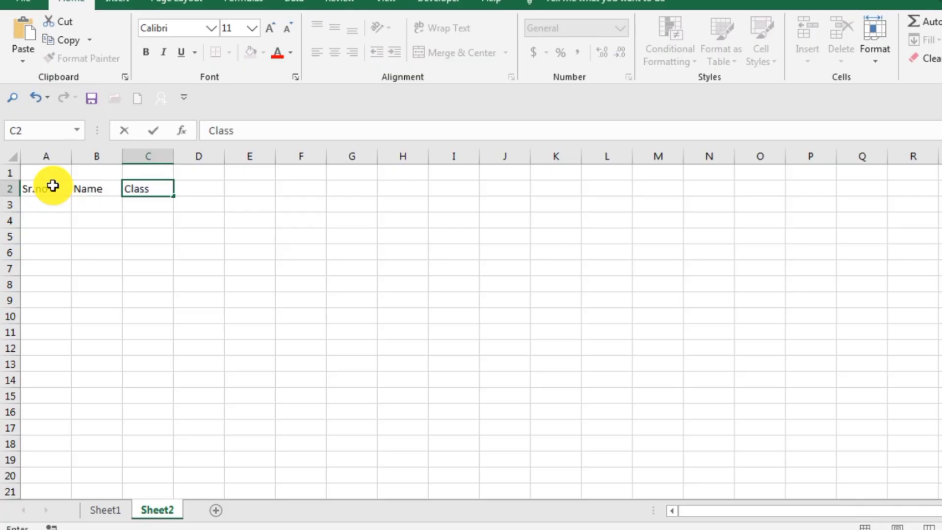
key(Return)
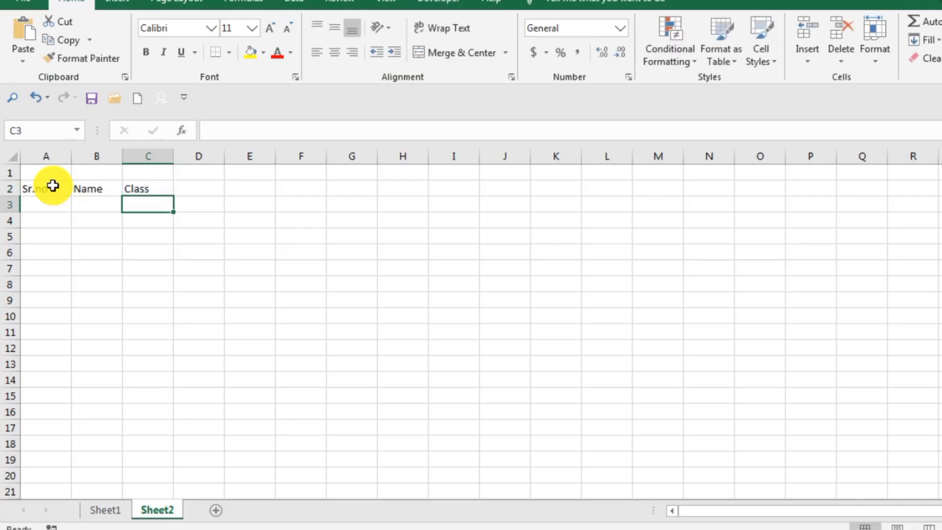
Add the headers "1st Fee" in cell D2 and "2nd Fee" in cell E2
key(Right)
key(Up)
text(1st Fee)
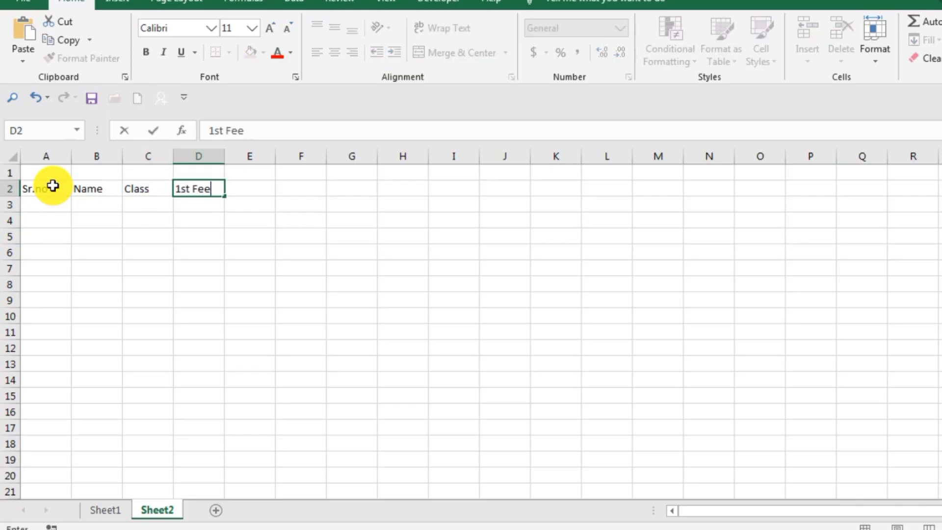
key(Return)
key(Right)
key(Up)
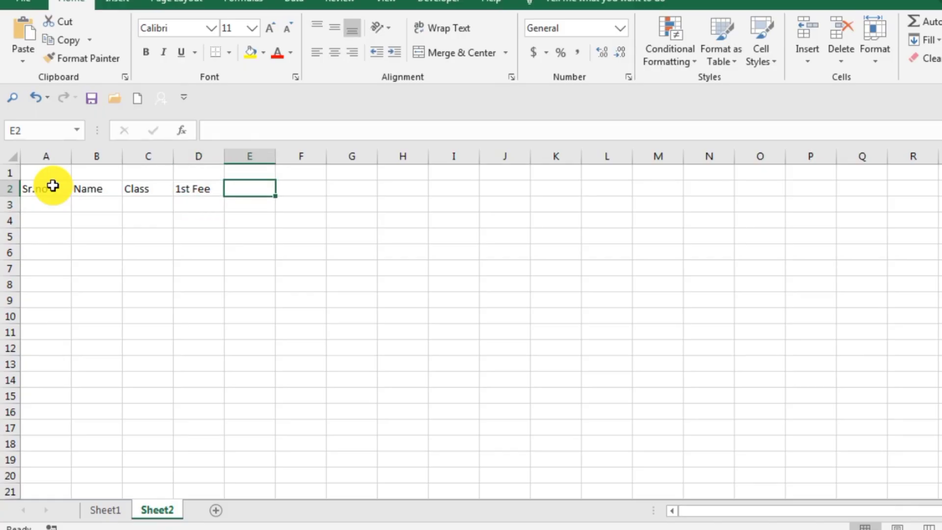
text(2nd Fee)
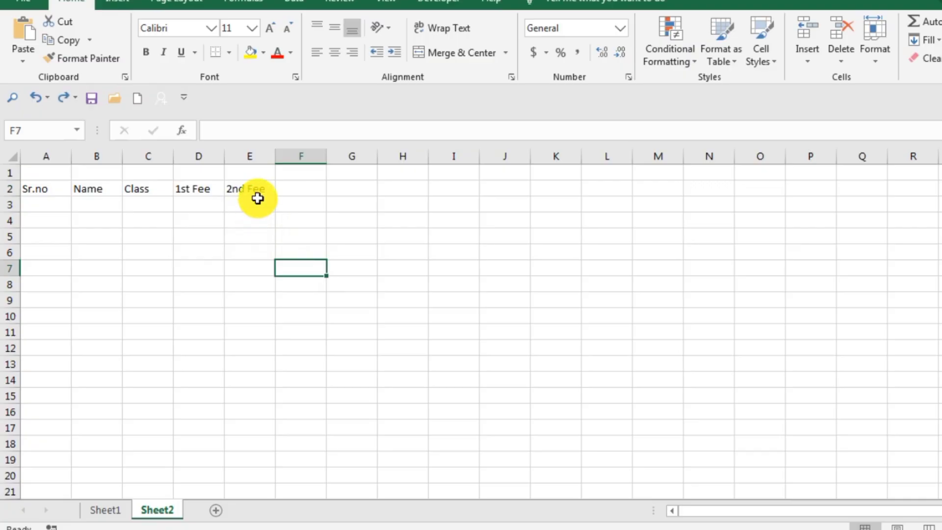
Extend the fee headers in D2:E2 as a series across row 2 to "6th Fee" in I2
drag(254, 190, 192, 188)
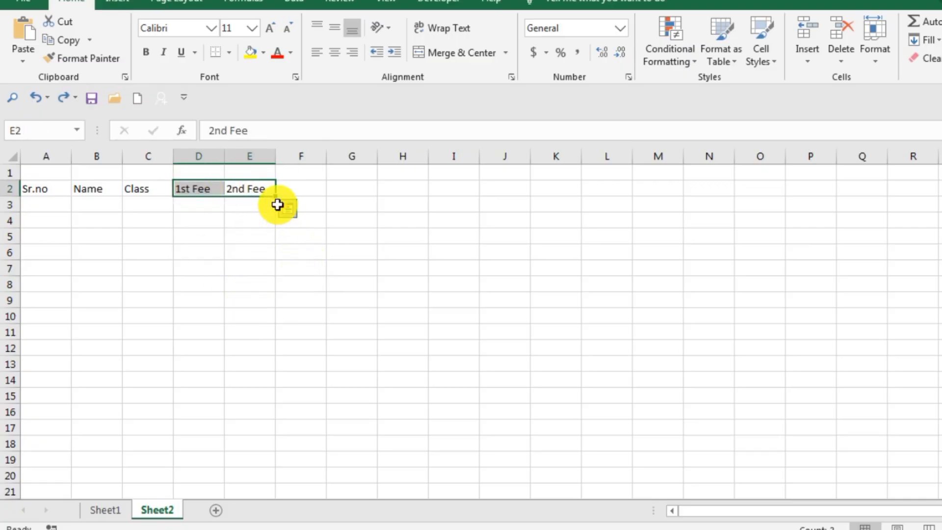
drag(278, 197, 465, 191)
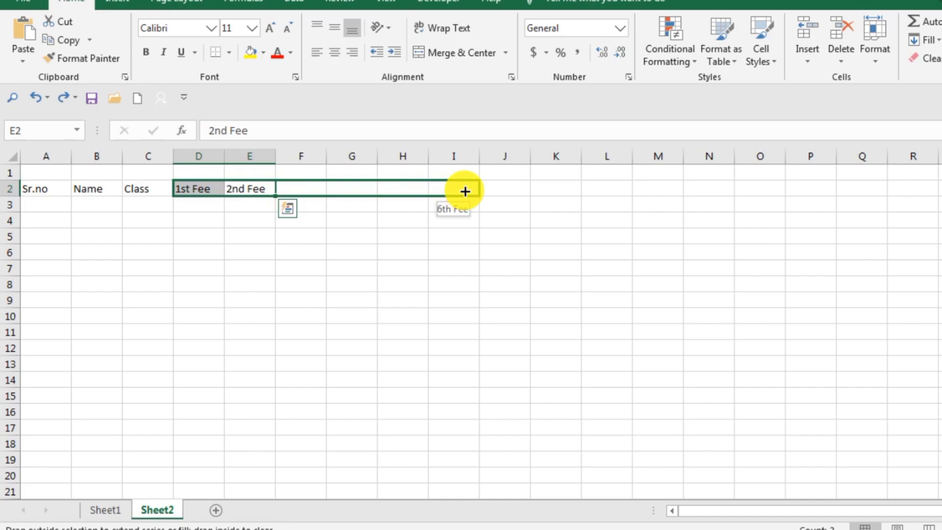
drag(465, 191, 465, 192)
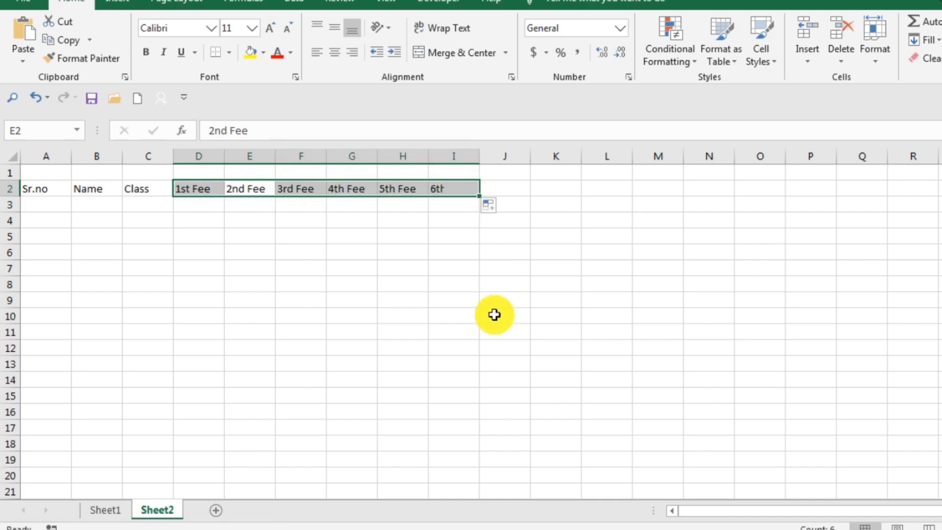
click(488, 301)
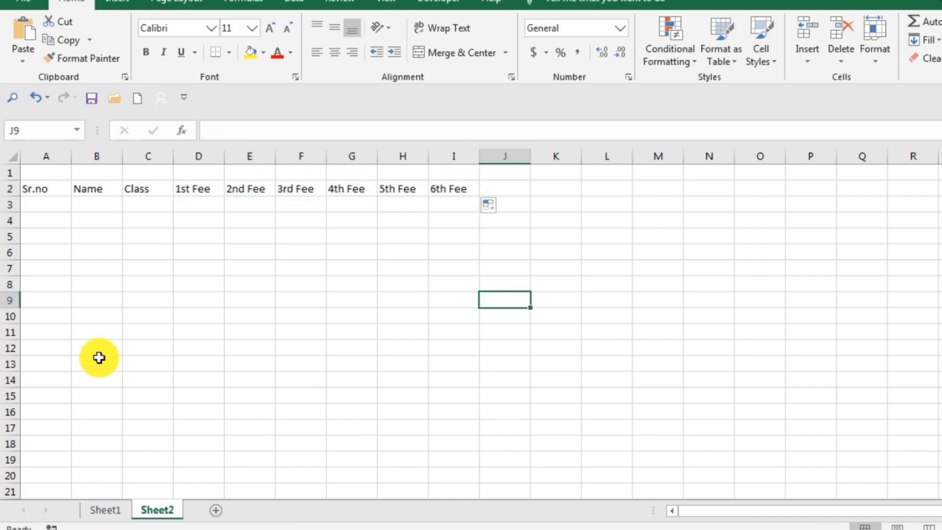
Number the rows under Sr.no by entering 1 and 2 in A3:A4 and filling the series to 7 in A9
click(50, 205)
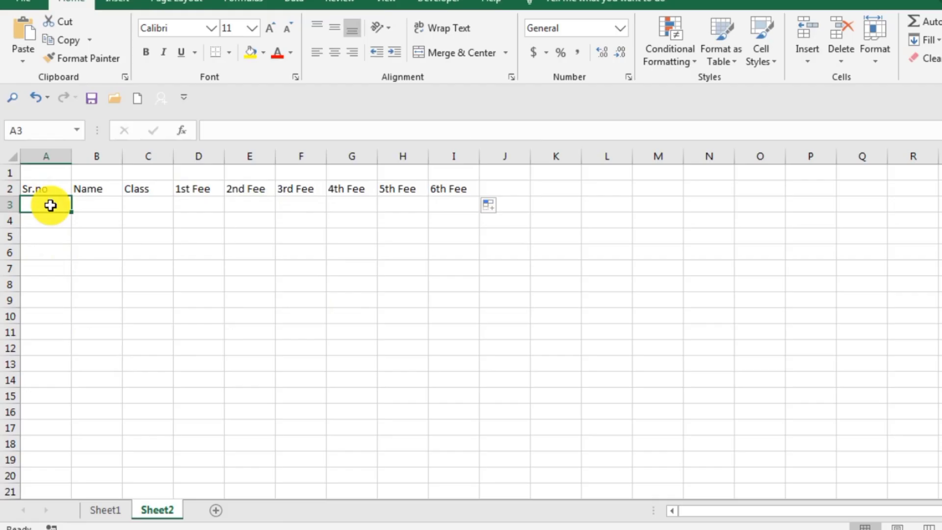
text(1)
key(Return)
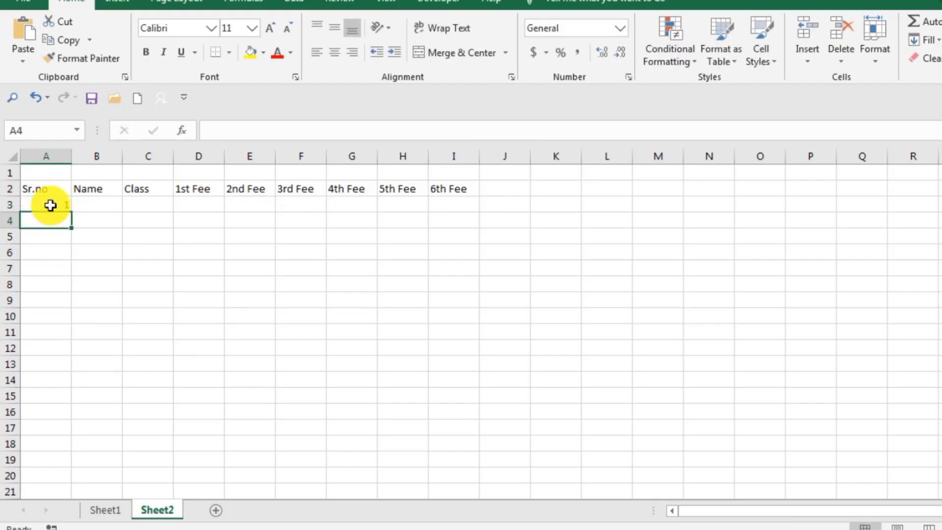
text(2)
click(98, 253)
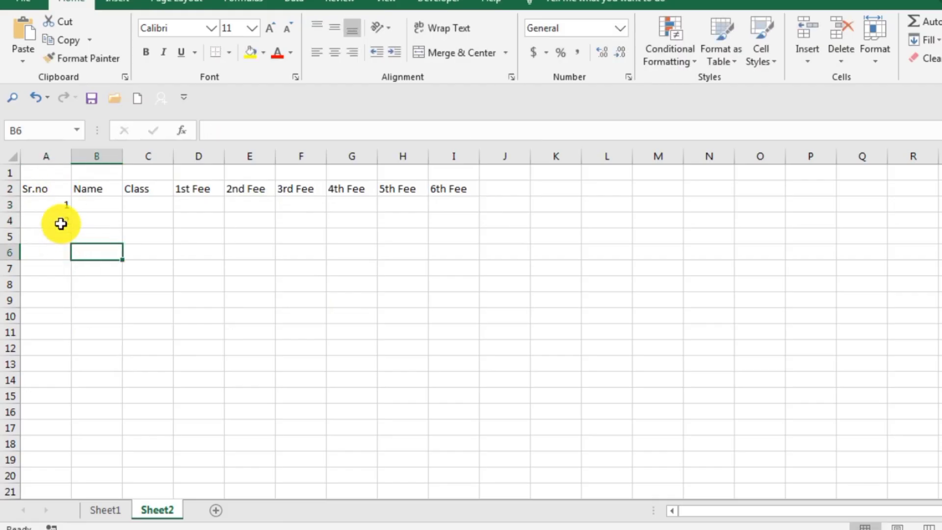
drag(61, 224, 52, 305)
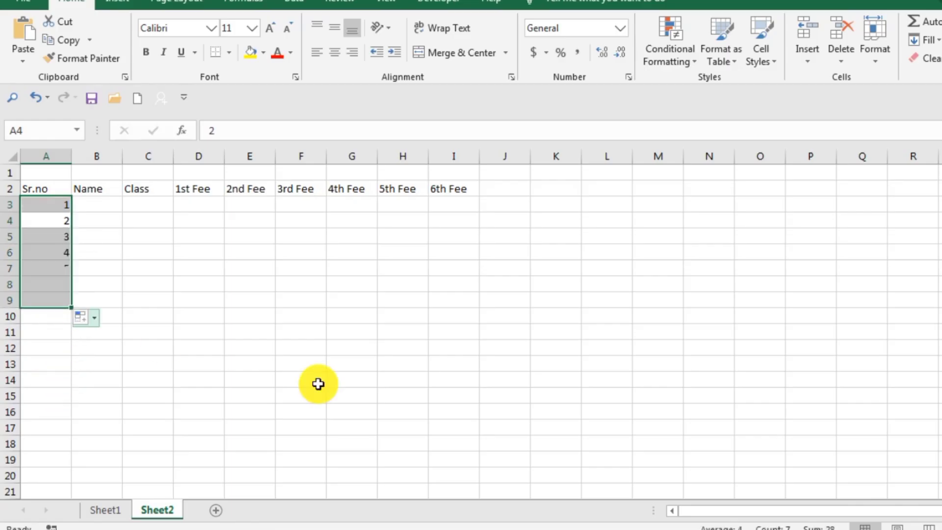
click(318, 383)
Enter the first two students' names in cells B3 and B4 of the Name column
double_click(114, 204)
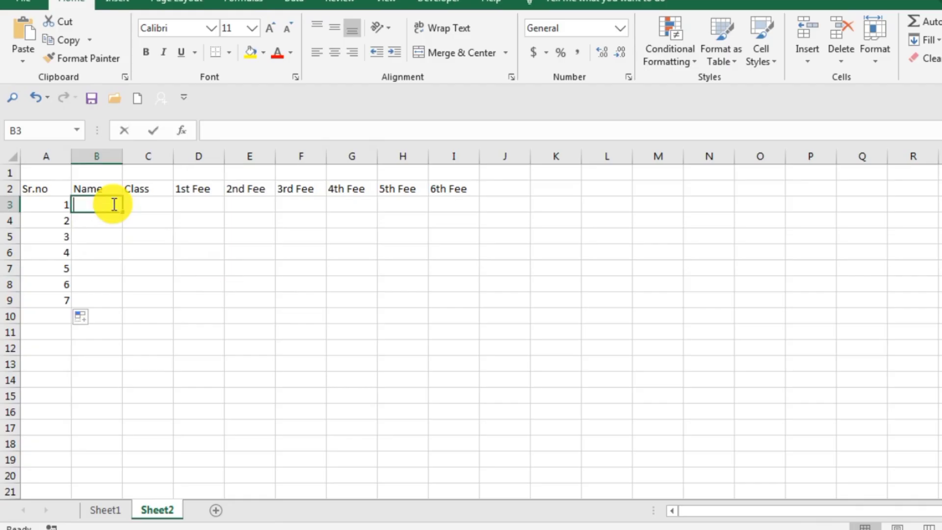
text(A)
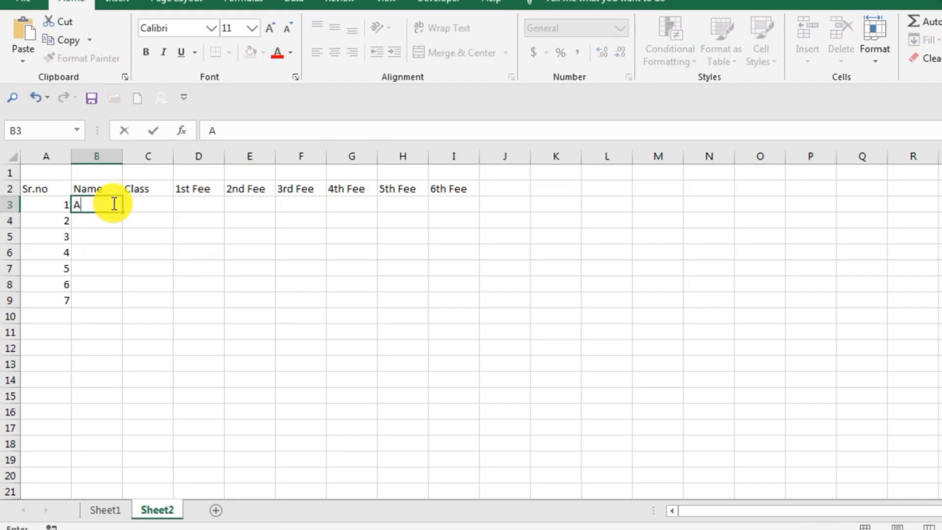
text(li)
key(Return)
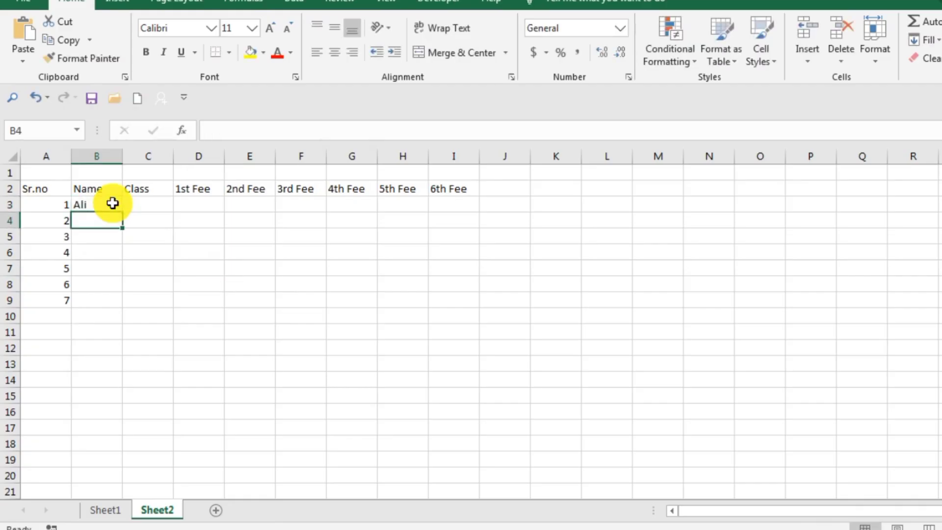
text(Us)
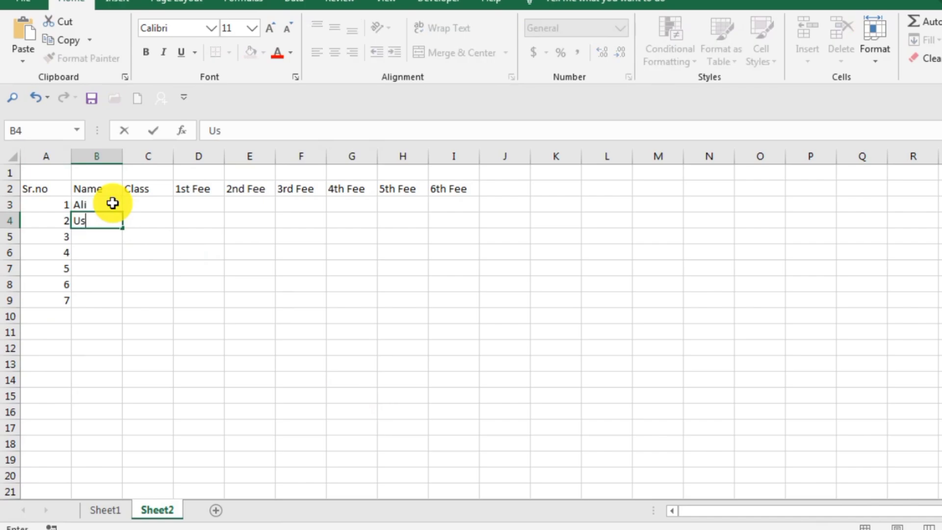
text(man)
key(Return)
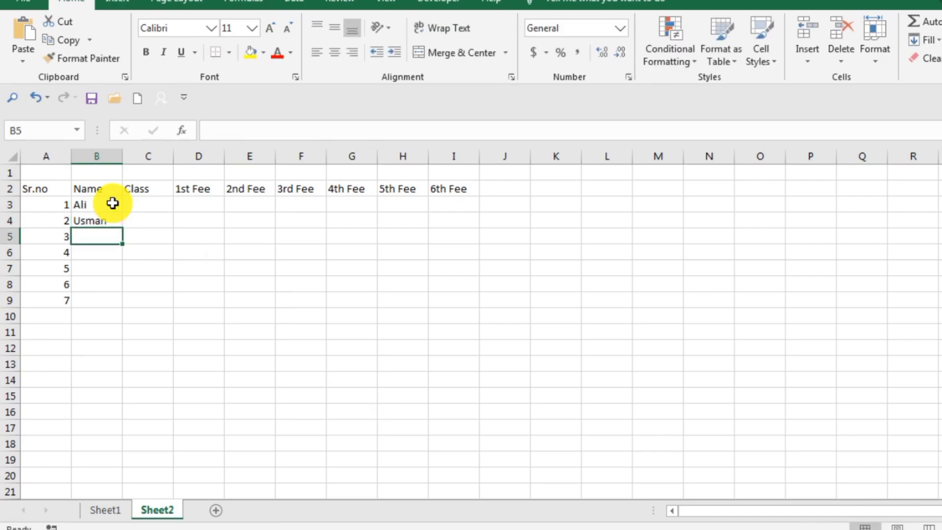
Enter the next three students' names in cells B5 to B7
text(Raza)
key(Return)
text(Jama)
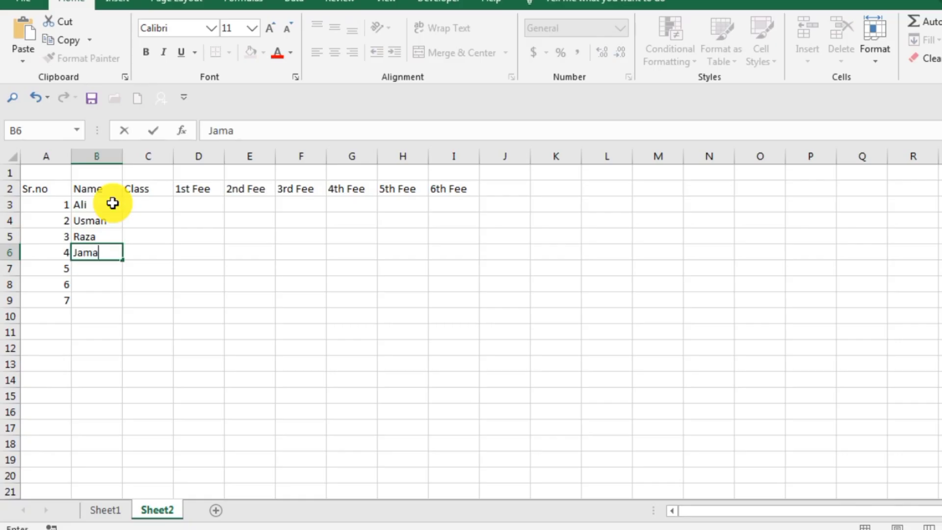
text(l)
key(Return)
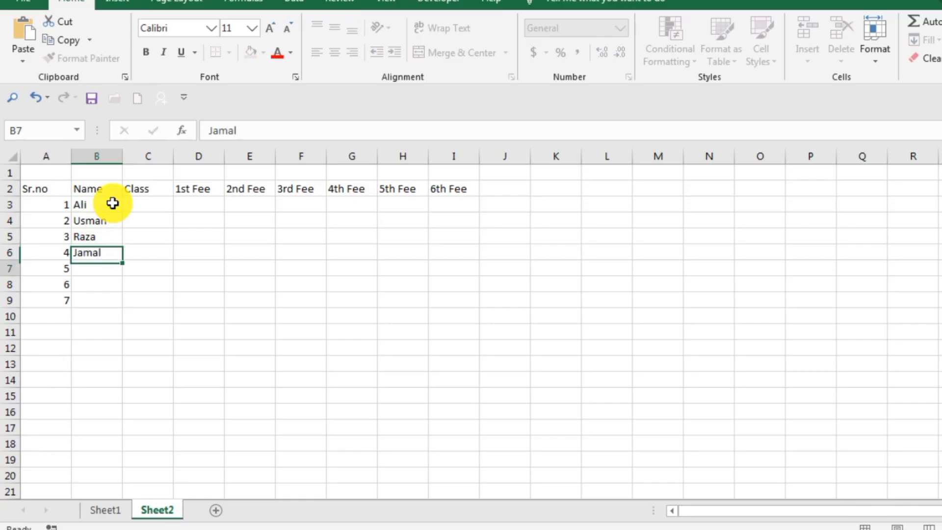
text(sana)
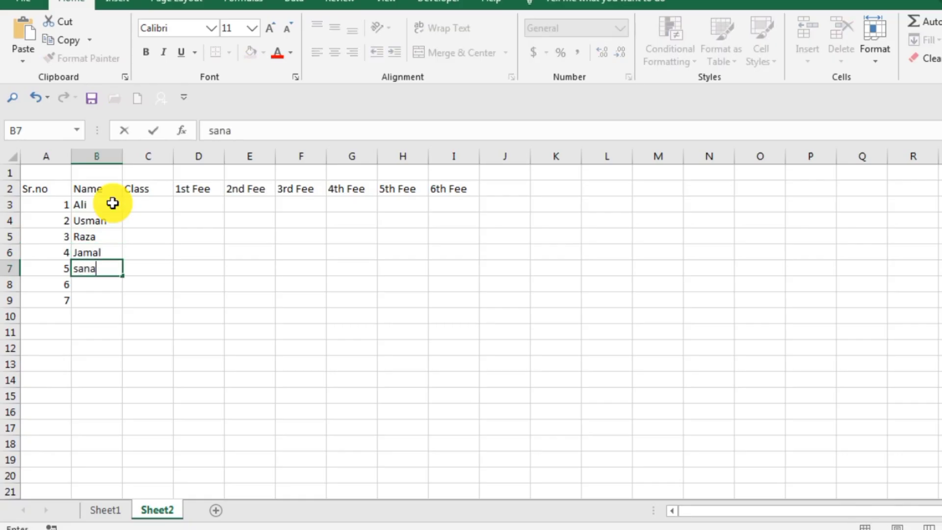
key(Return)
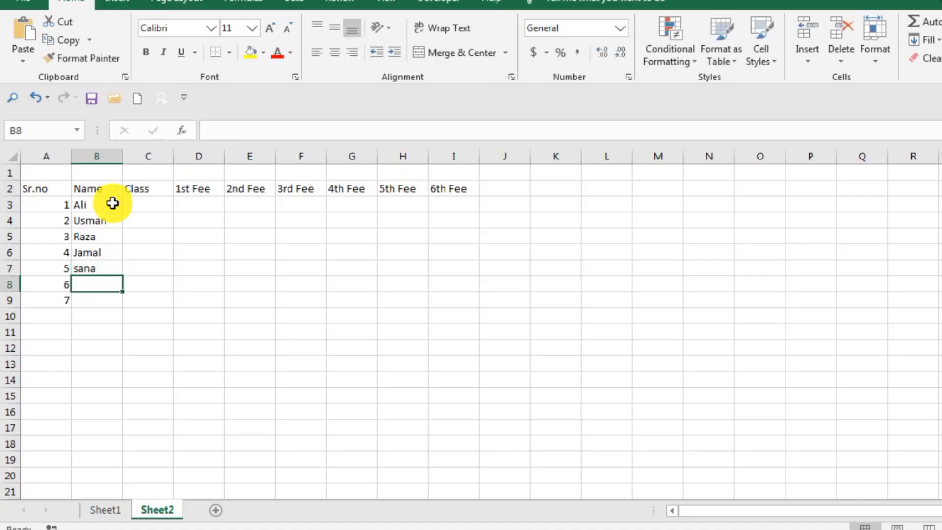
Enter the last two students' names in cells B8 and B9, each starting with a capital letter
text(as)
key(BackSpace)
key(BackSpace)
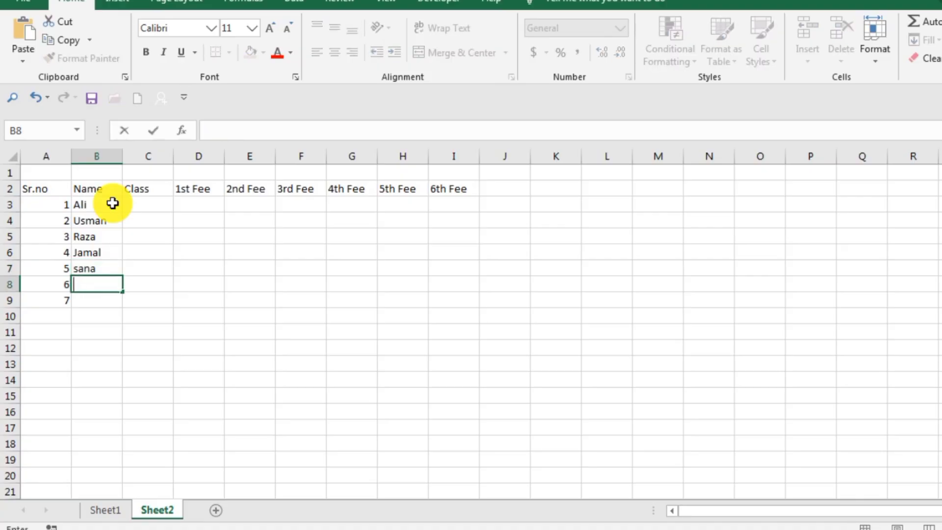
text(Asif)
key(Return)
text(iq)
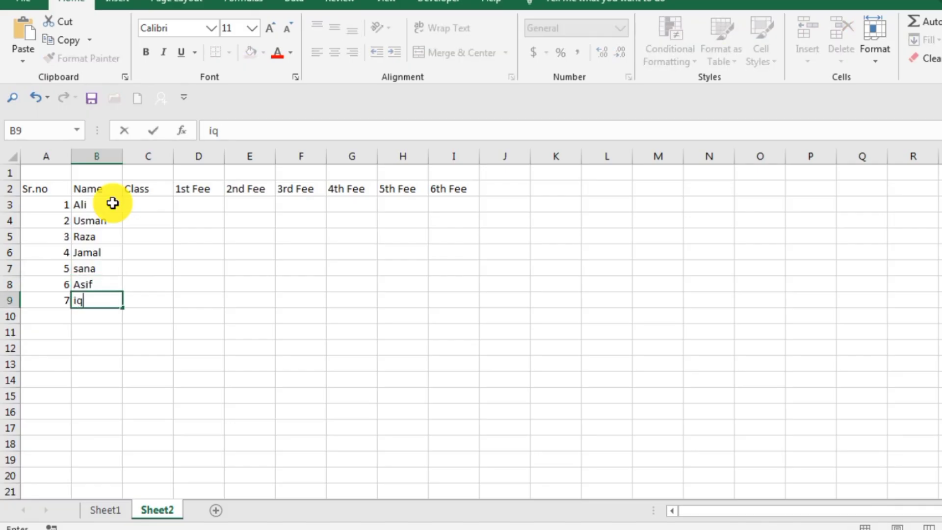
key(BackSpace)
key(BackSpace)
text(Iqbal)
key(Return)
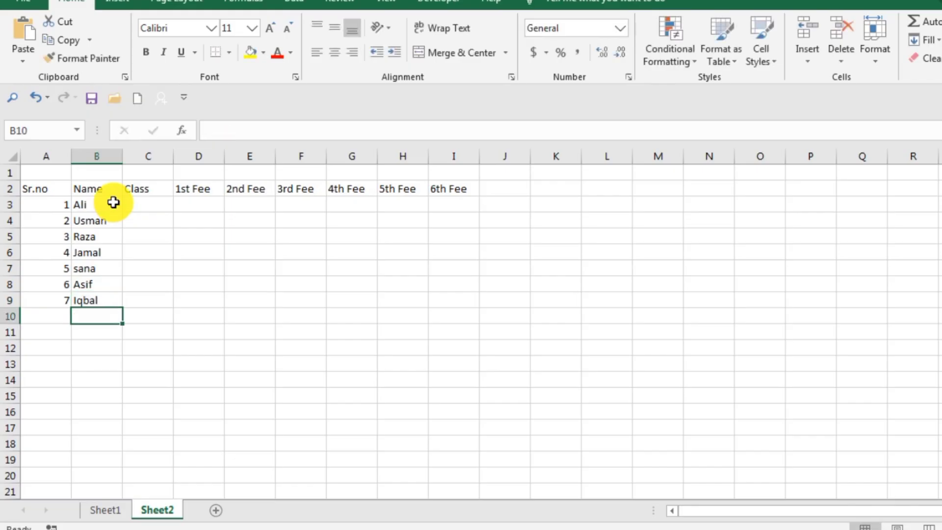
Enter the classes 5th in C3 and 6th in C4 for the first two students
double_click(154, 206)
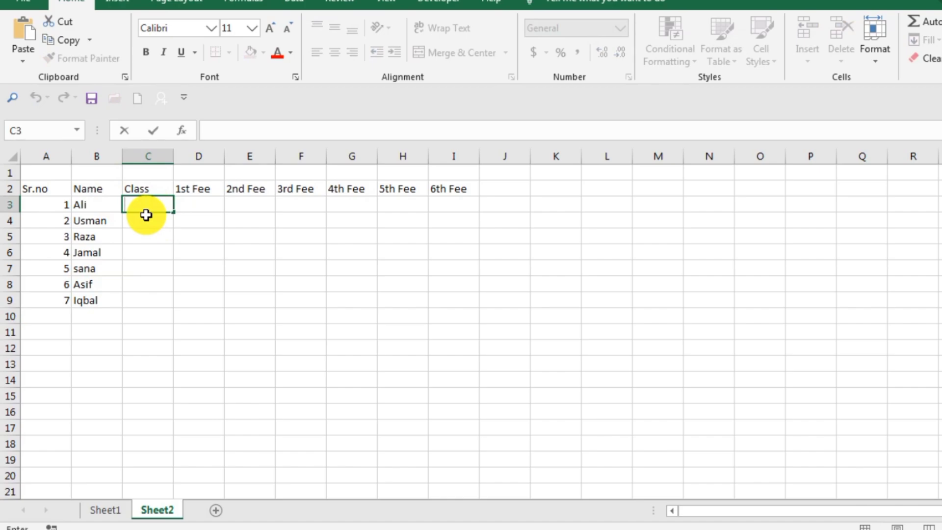
text(5th)
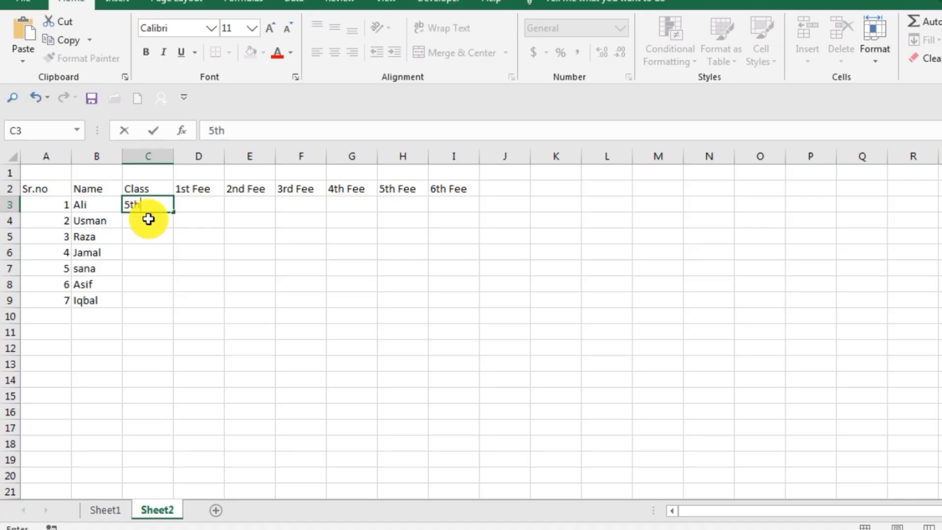
key(Return)
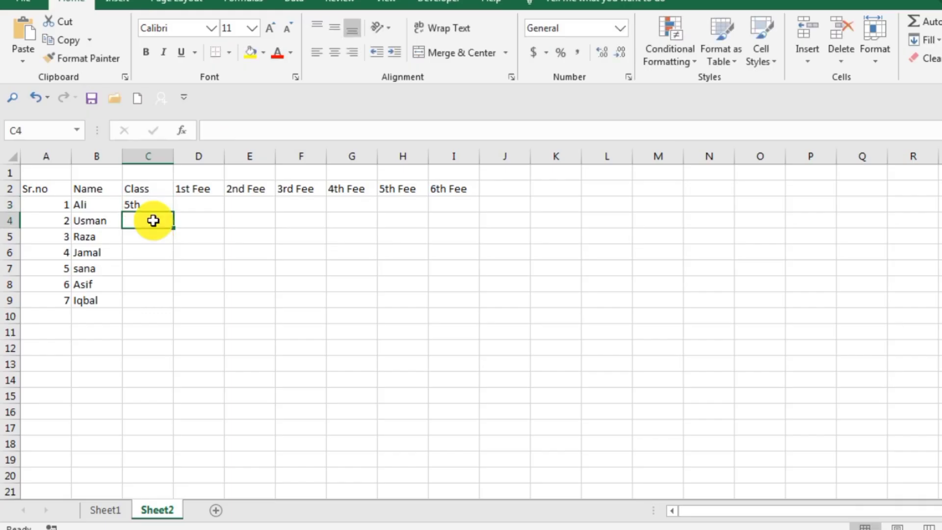
text(6th)
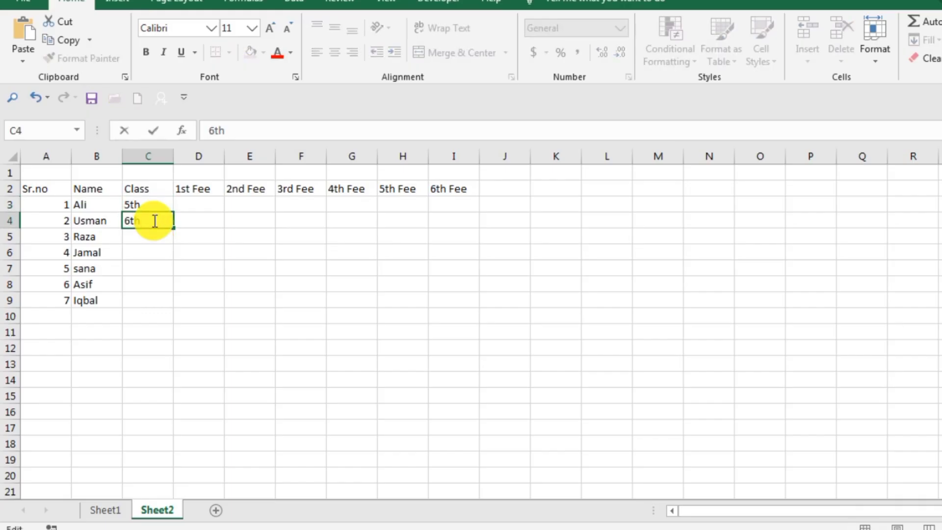
key(Return)
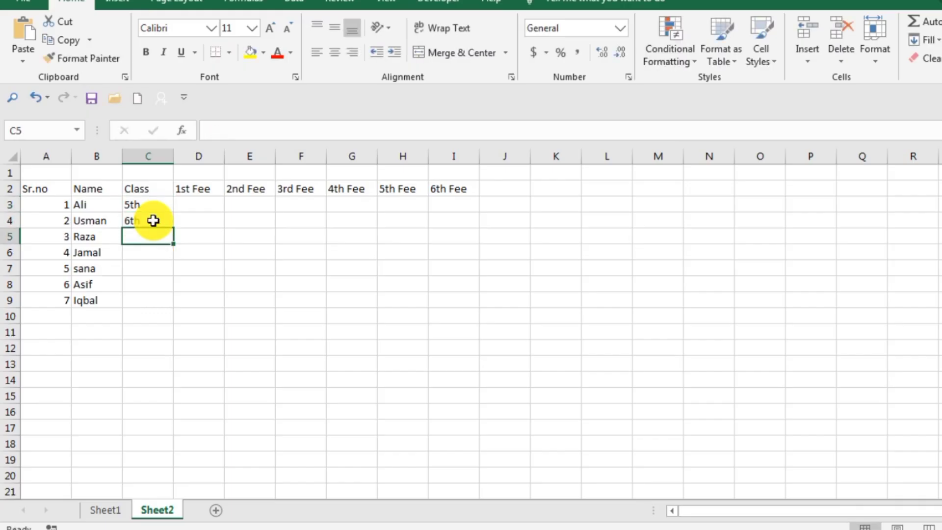
Enter the classes 7th, 8th and 9th in cells C5 to C7 of the Class column
text(7th)
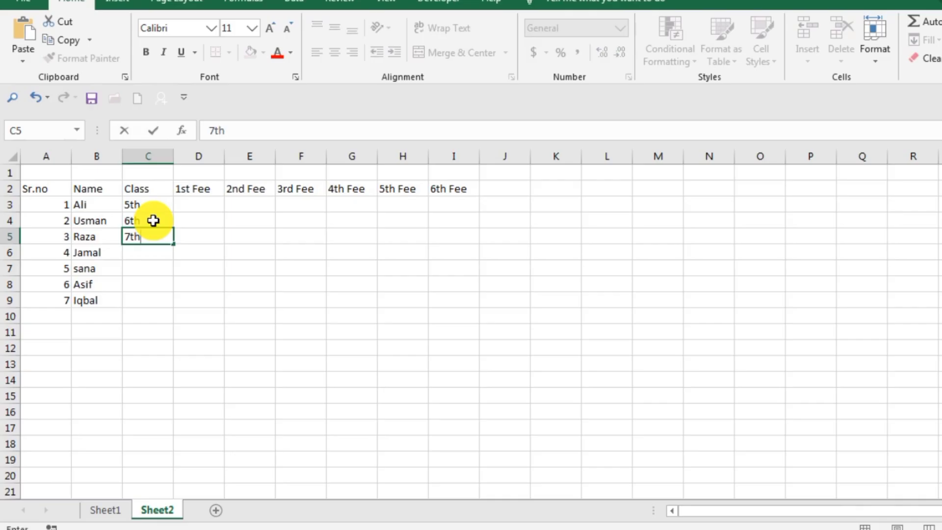
key(Return)
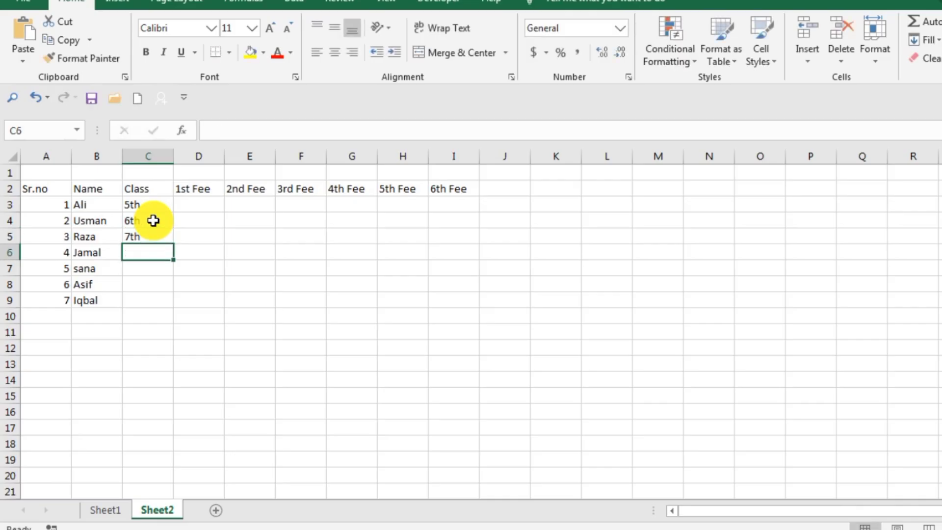
text(8th)
key(Return)
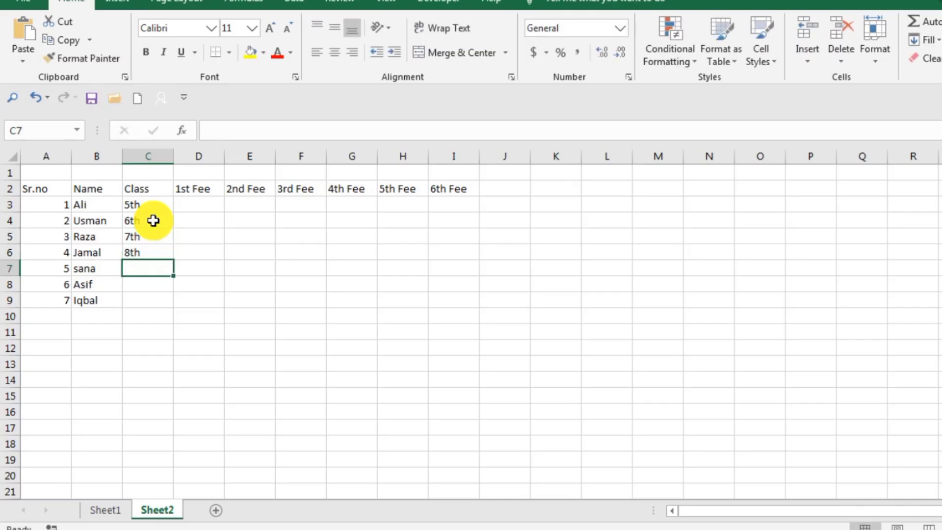
text(9)
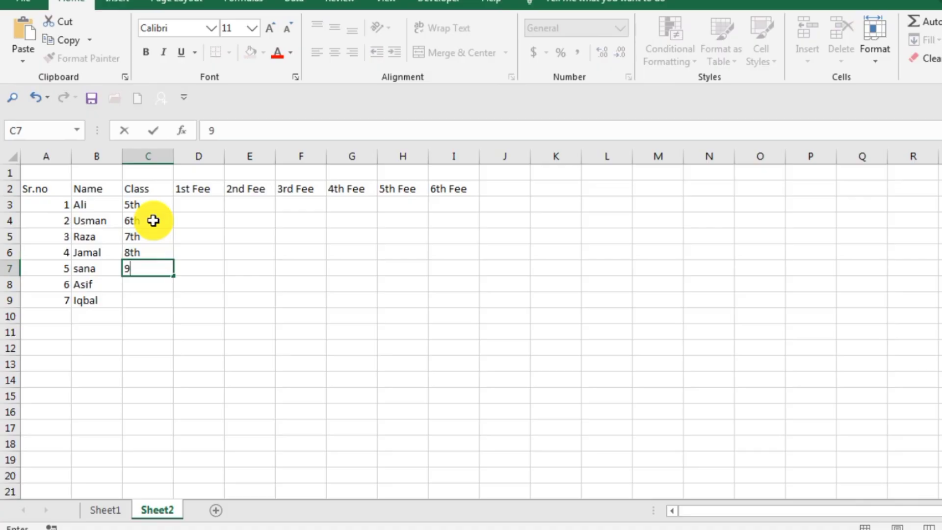
text(th)
key(Return)
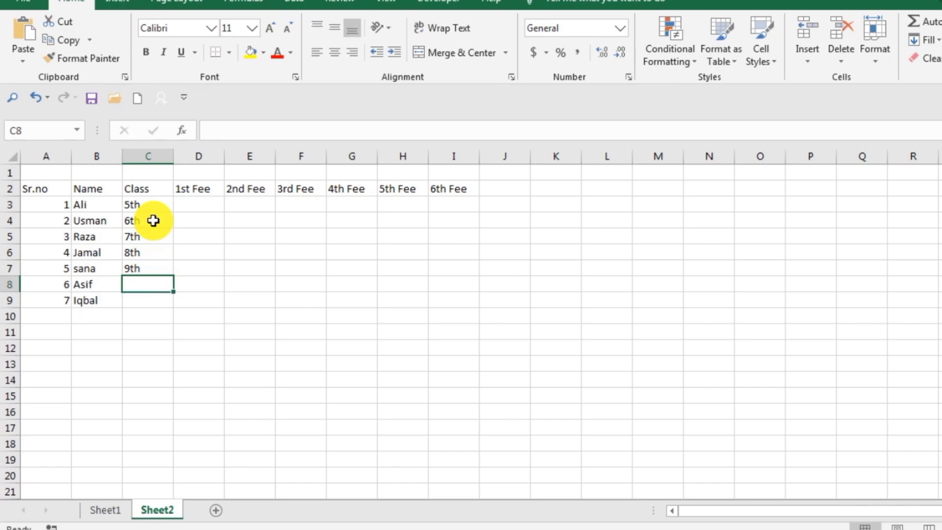
Enter the class 7th in C8 for the sixth student, correcting any mistyped letters
text(7y)
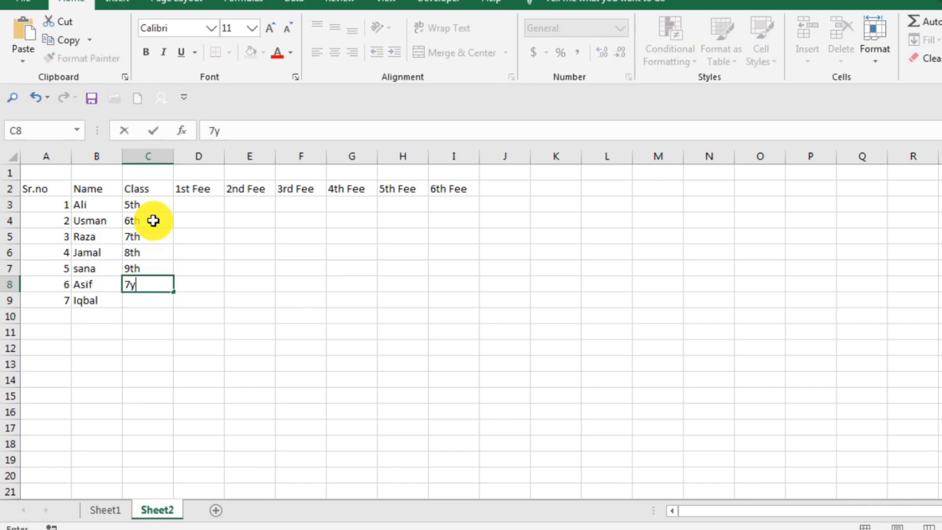
key(BackSpace)
text(h)
key(Return)
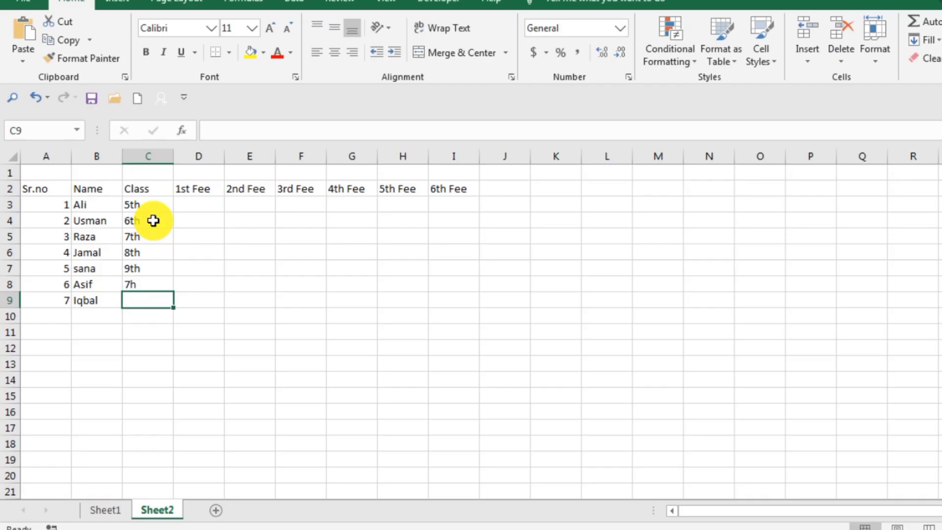
key(BackSpace)
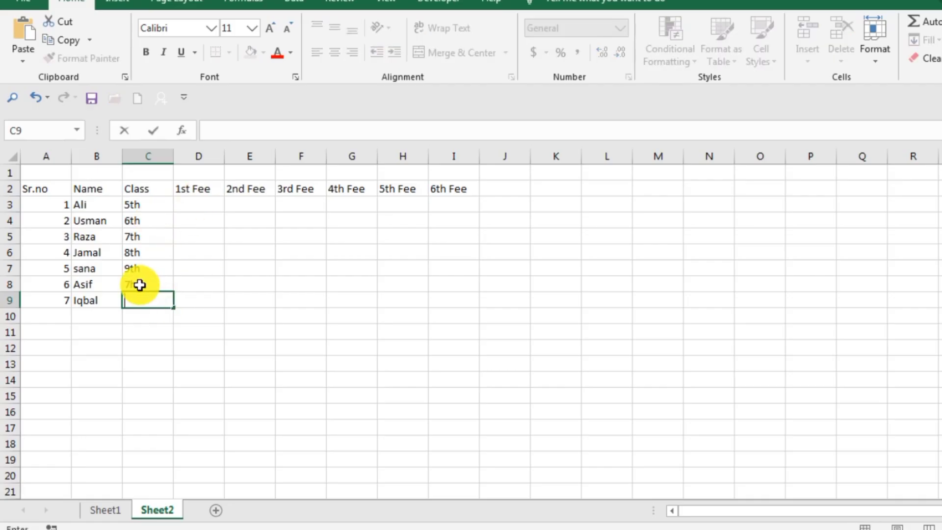
double_click(140, 285)
key(BackSpace)
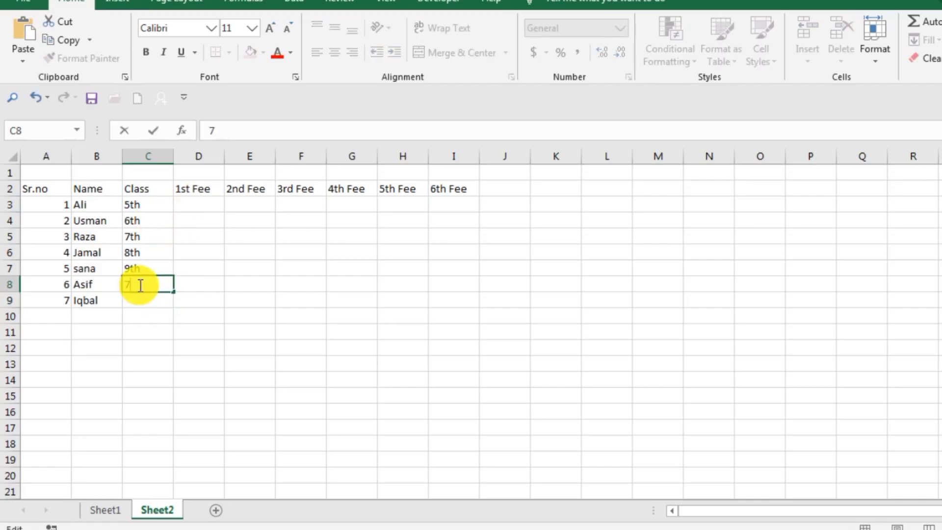
text(th)
key(Return)
Complete the Class column by entering 5th in C9 for the last student
text(5)
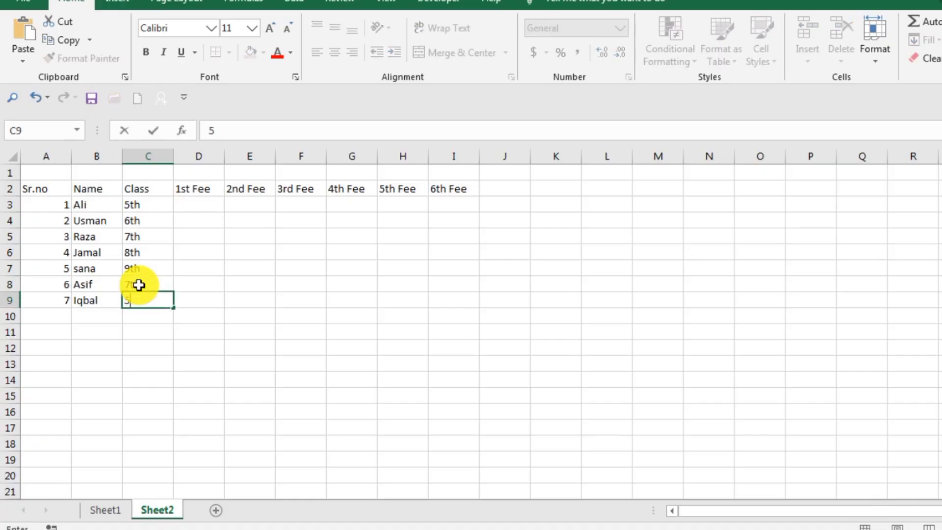
text(th)
key(Return)
click(319, 300)
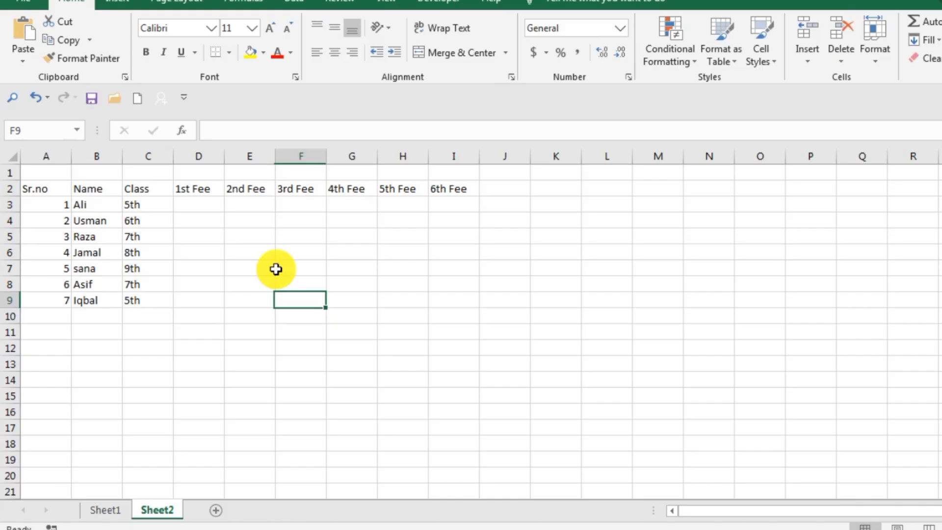
Enter the 1st Fee amounts 500 in D3 and 400 in D4
double_click(185, 205)
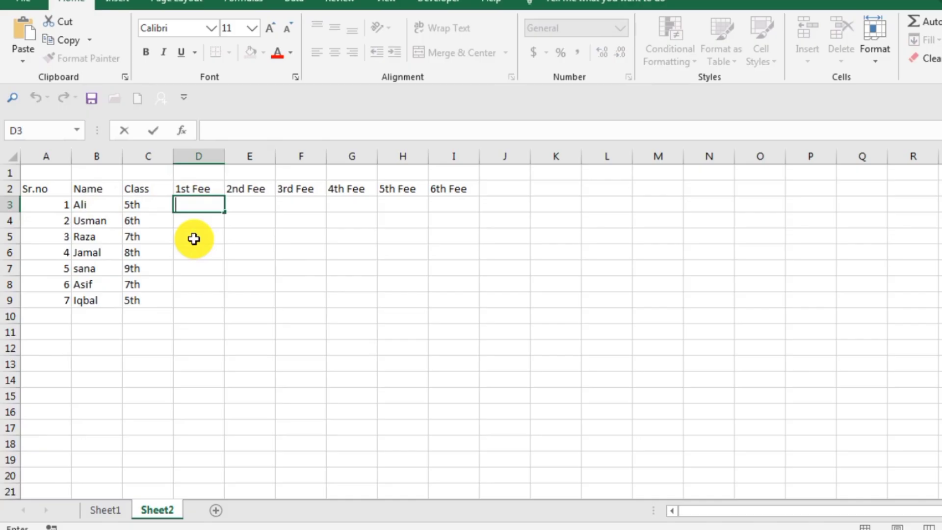
text(500)
key(Return)
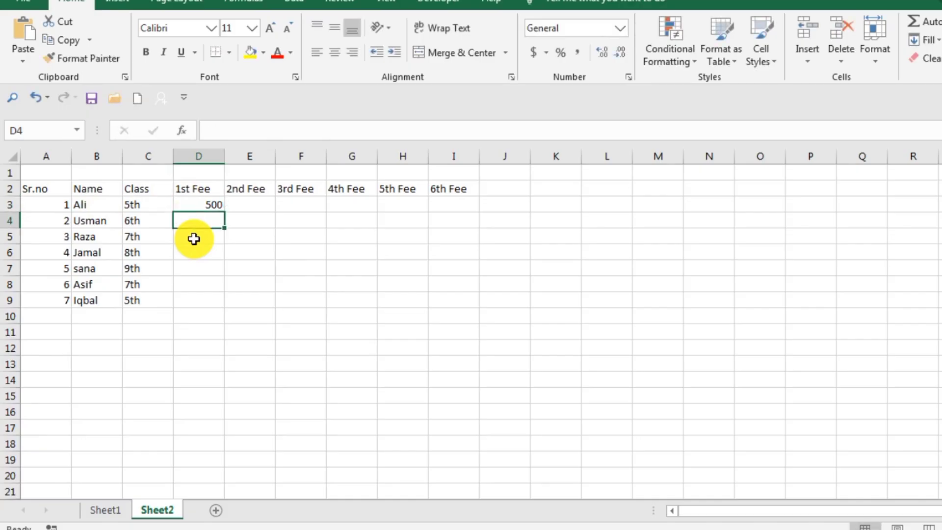
text(4)
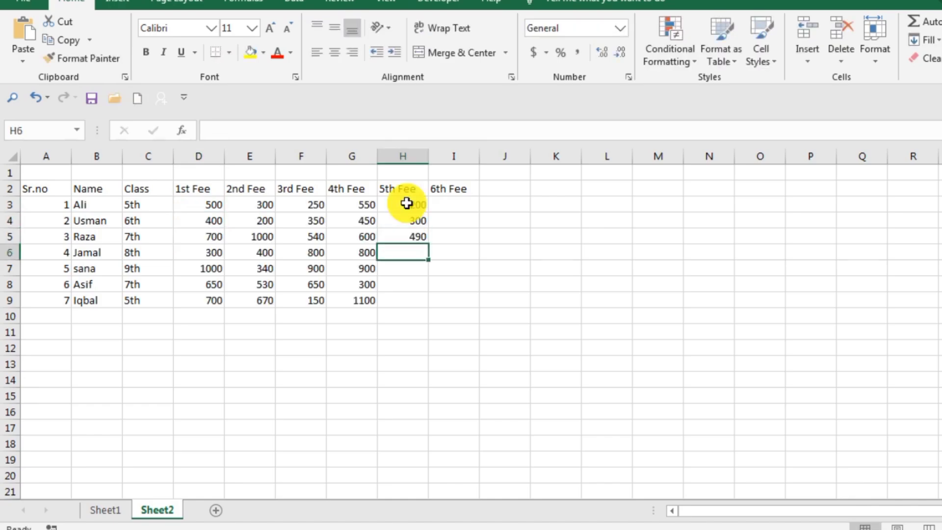
Enter the 5th Fee amounts 600, 700, 309 and 550 in cells H6 to H9
text(600)
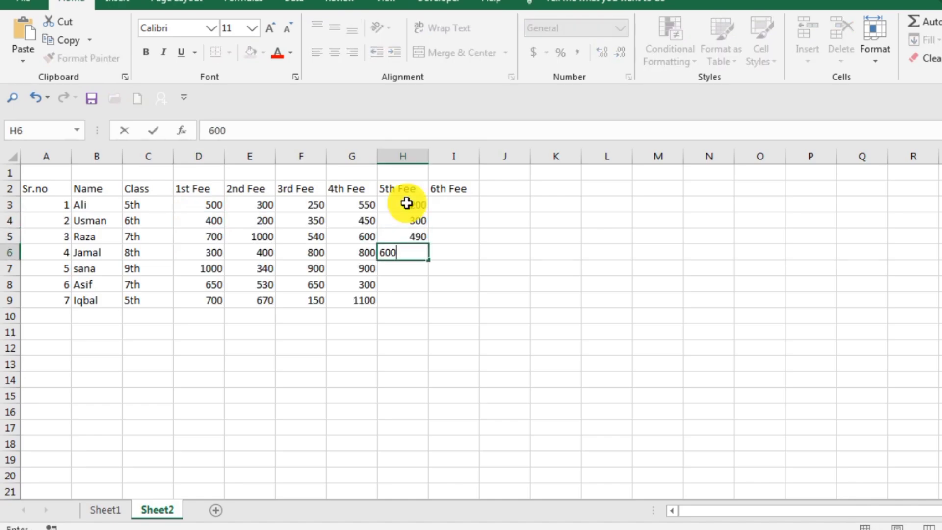
key(Return)
text(700)
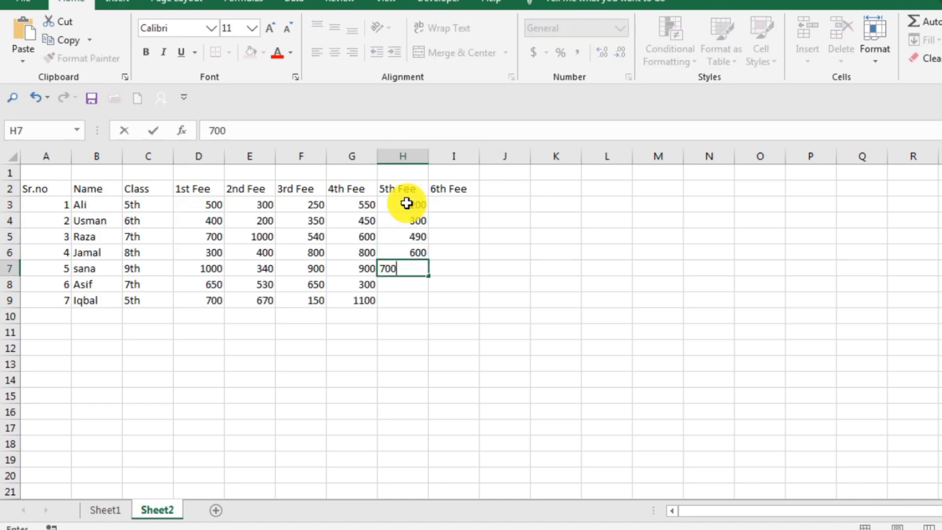
key(Return)
text(3)
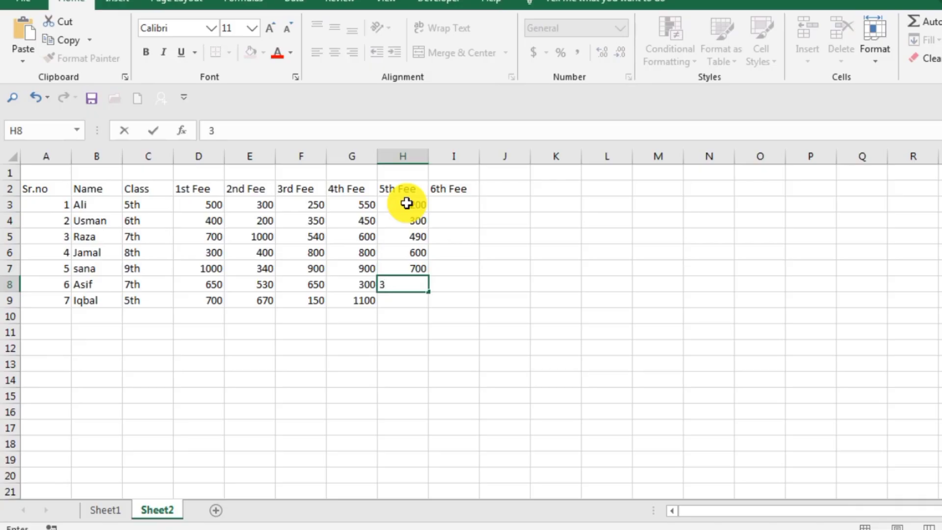
text(09)
key(Return)
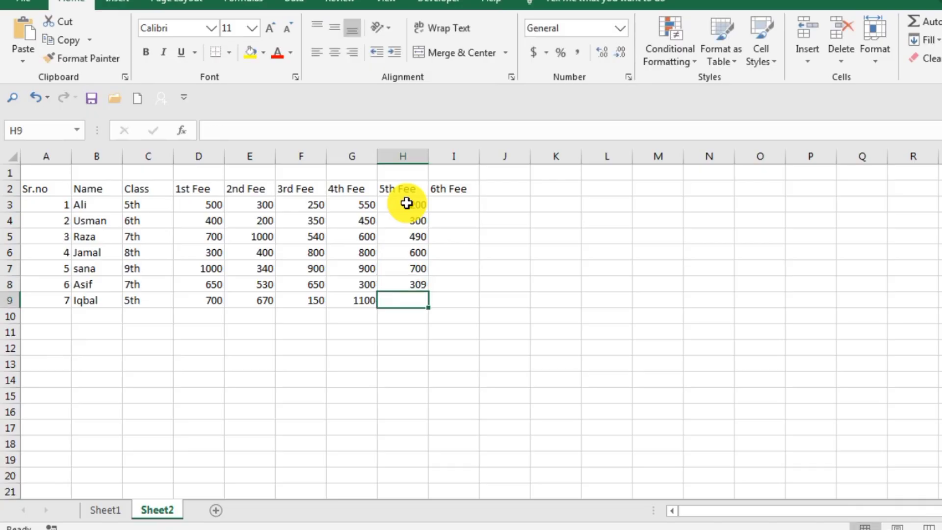
text(550)
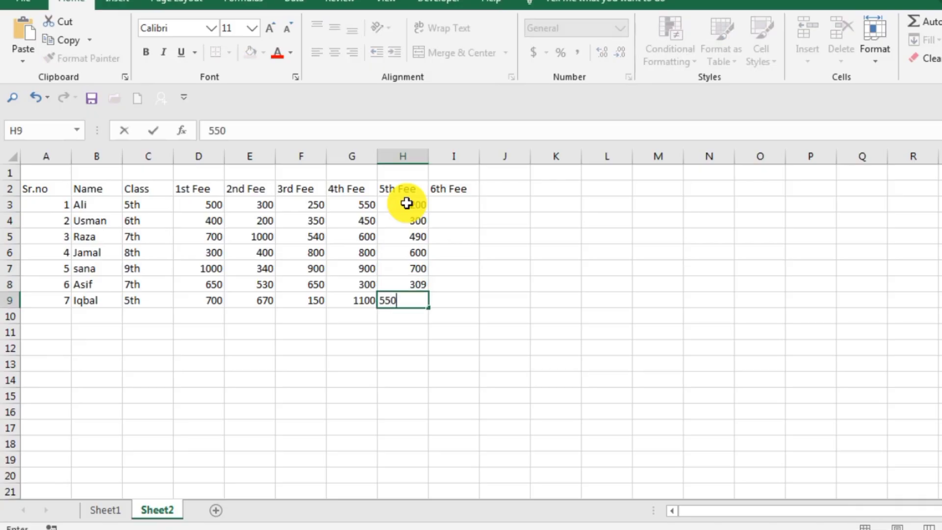
key(Return)
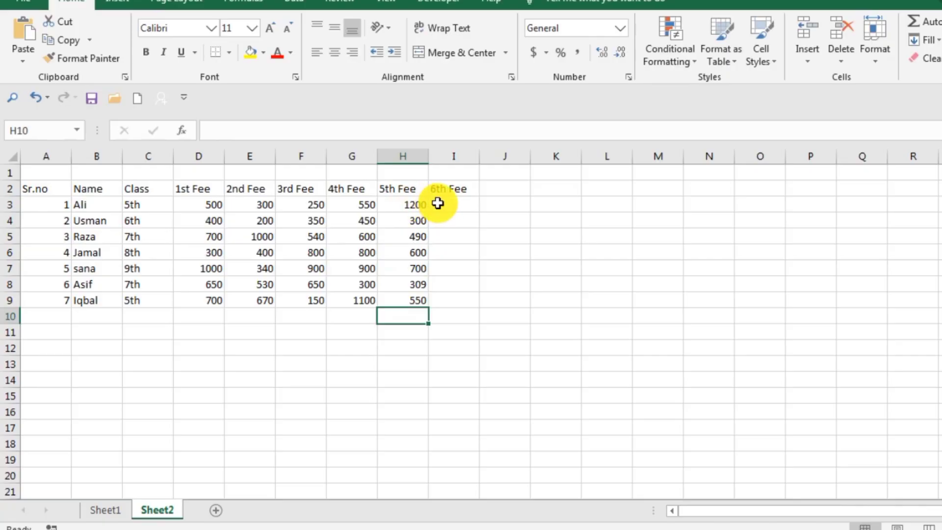
Enter the 6th Fee amounts 345, 543 and 657 in cells I3 to I5
click(440, 204)
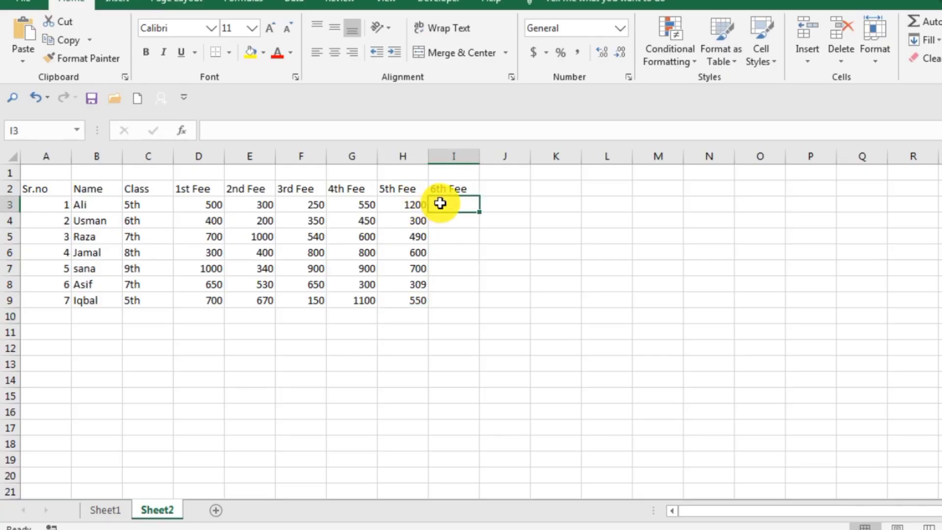
text(345)
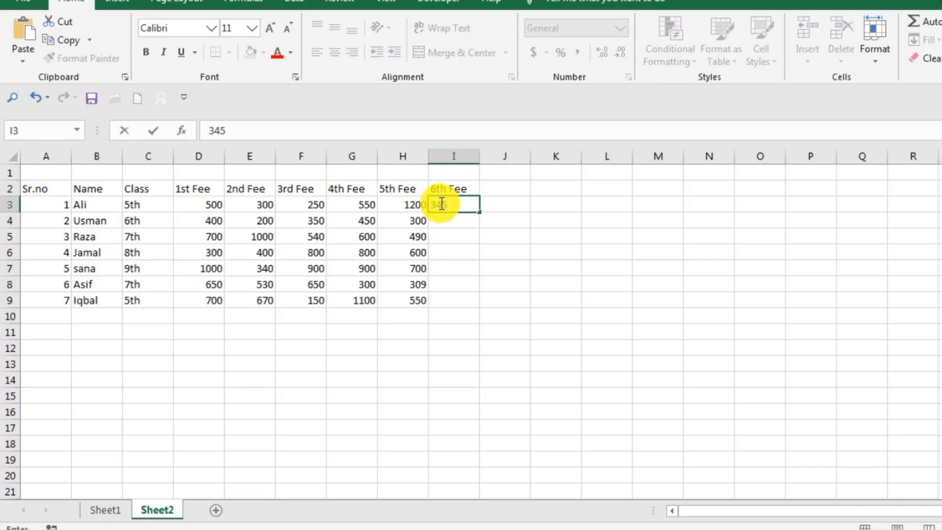
key(Return)
text(543)
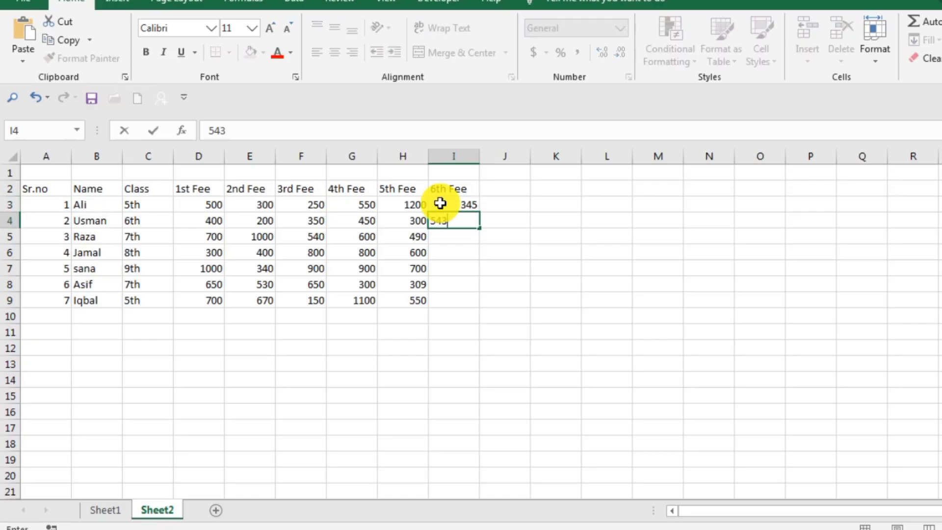
key(Return)
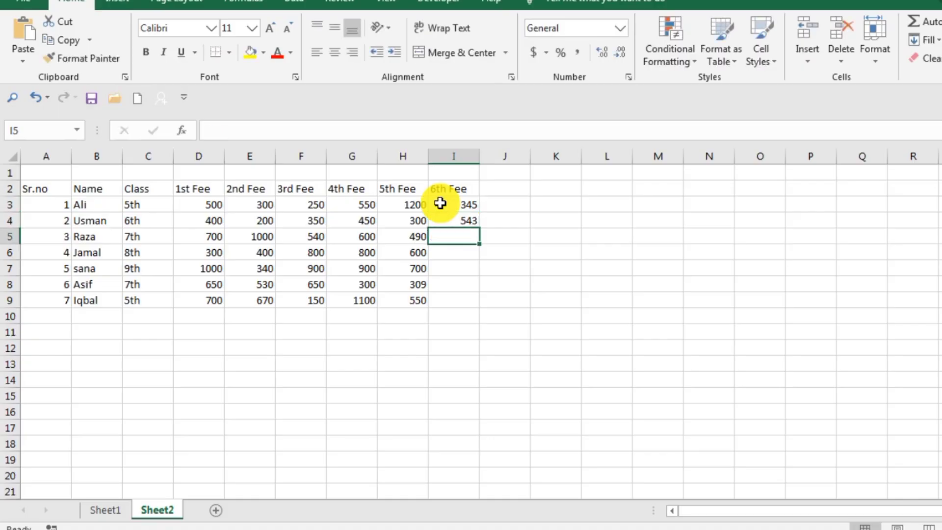
text(657)
key(Return)
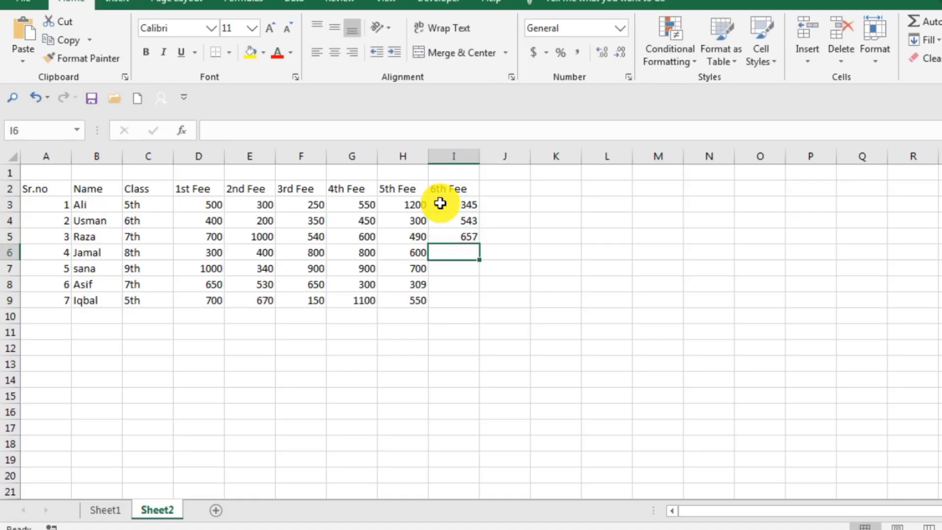
Enter the 6th Fee amounts 670, 670 and 540 in cells I6 to I8
text(670)
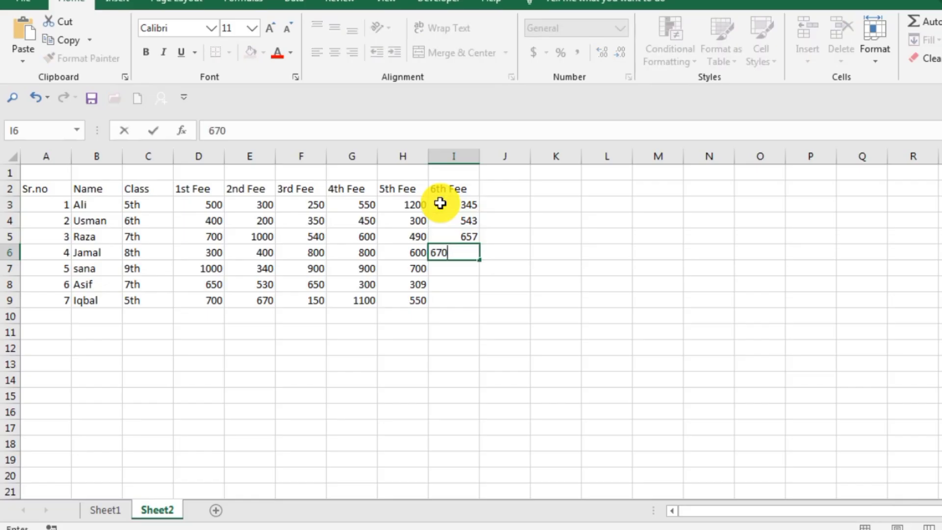
key(Return)
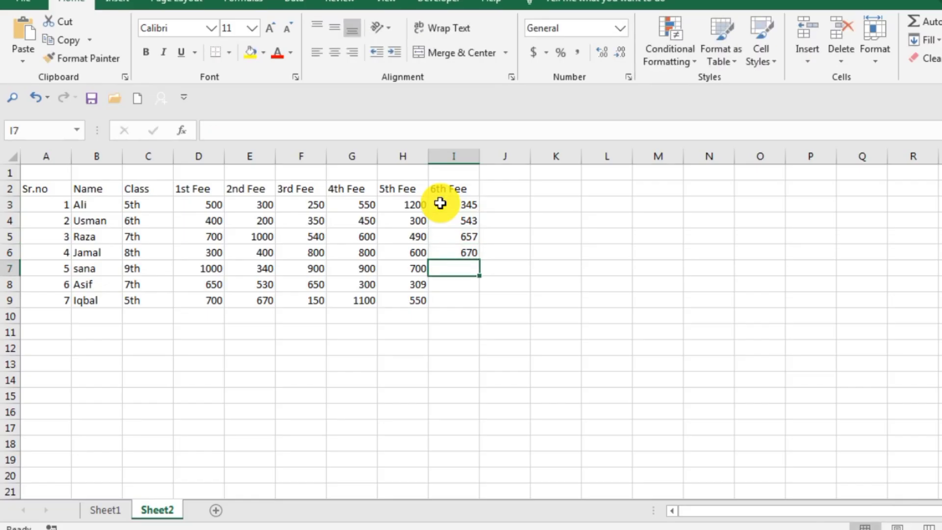
text(670)
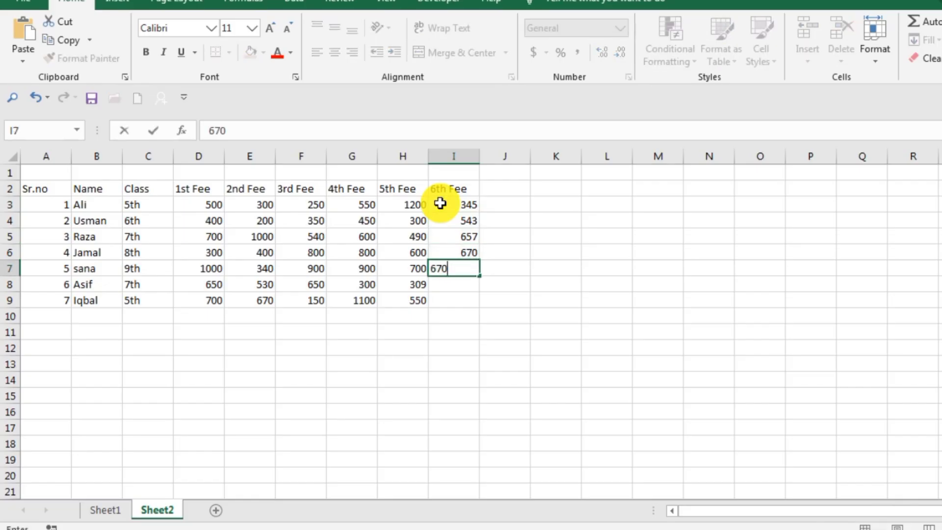
key(Return)
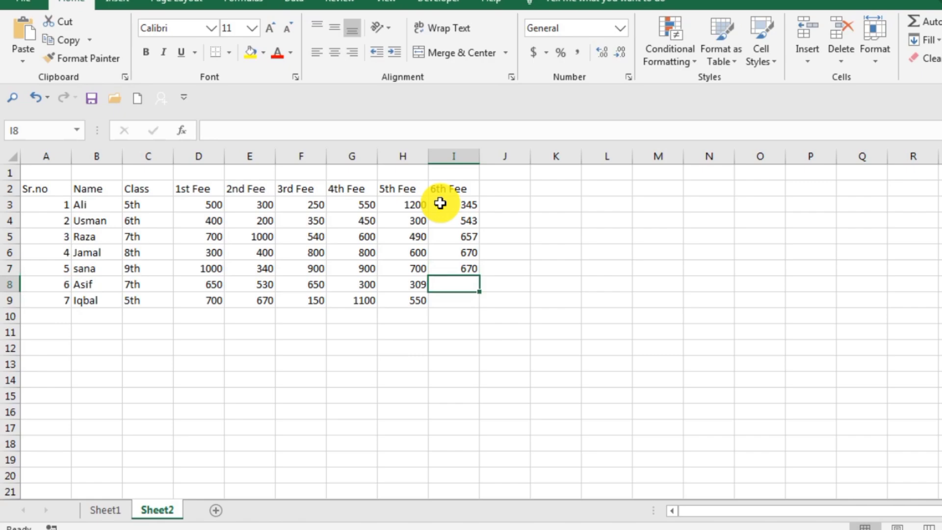
text(540)
key(Return)
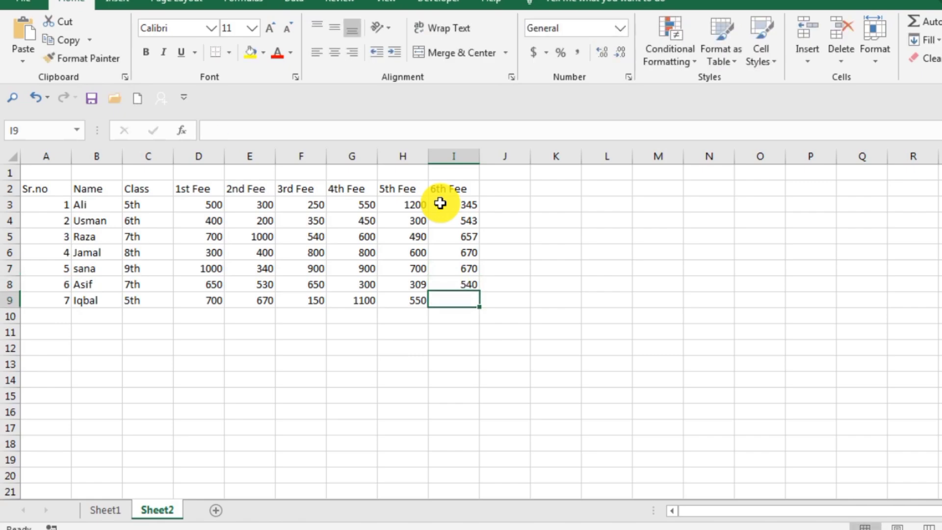
Enter the 6th Fee amount 220 in cell I9
text(220)
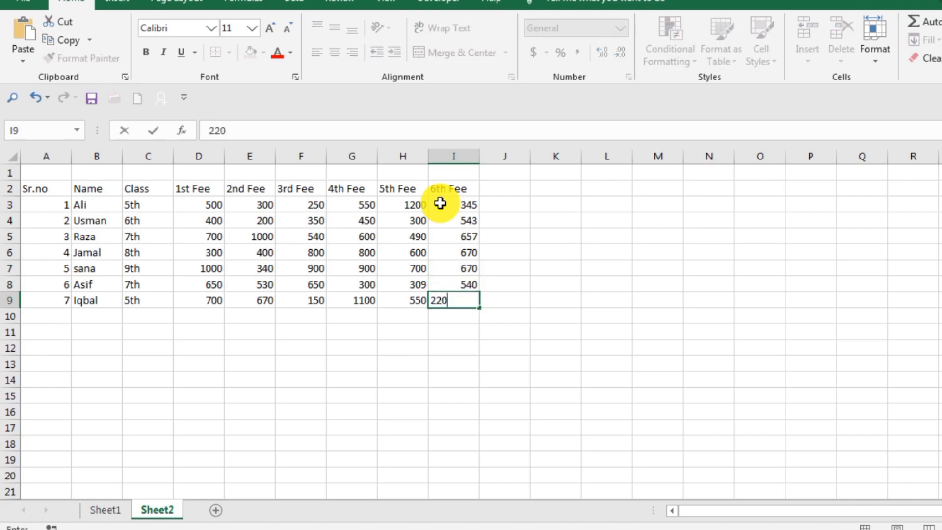
key(Return)
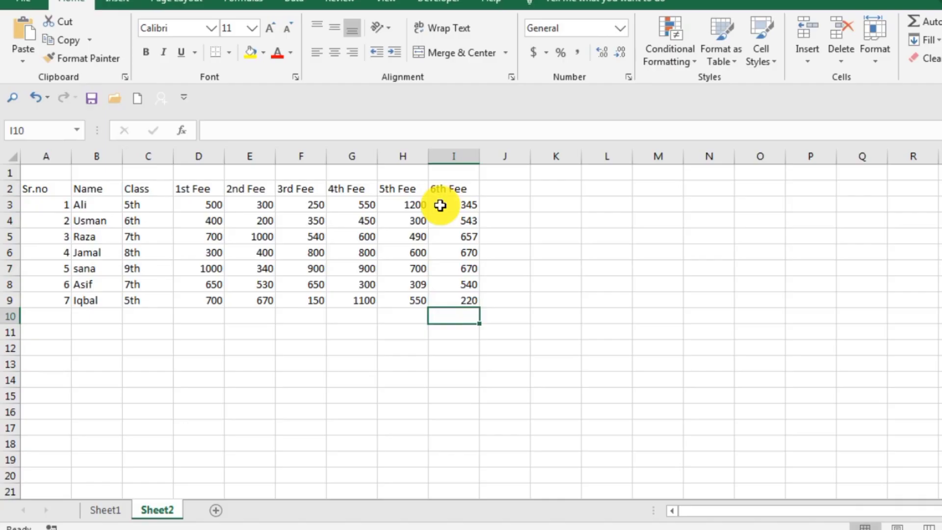
click(338, 361)
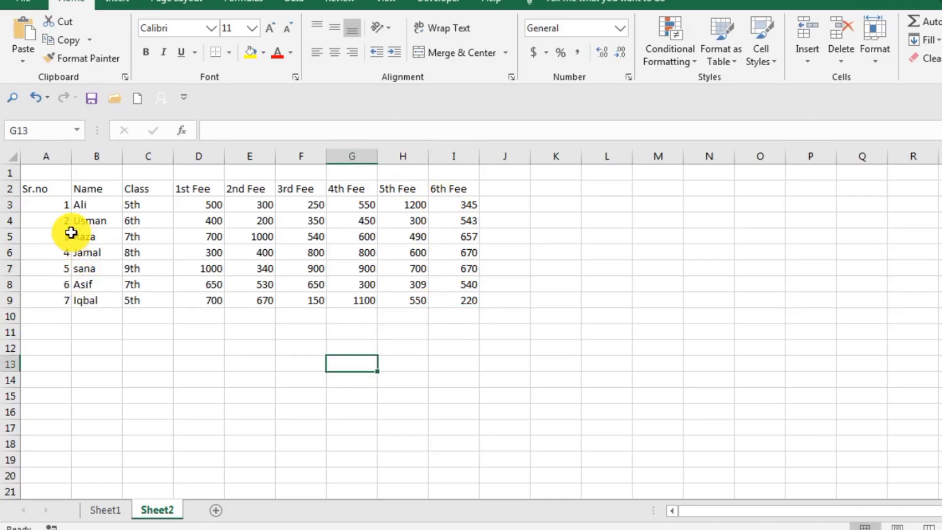
Enter the title "How to use SUM Formula im Excel" in the merged cell above the table headers
click(337, 175)
double_click(339, 175)
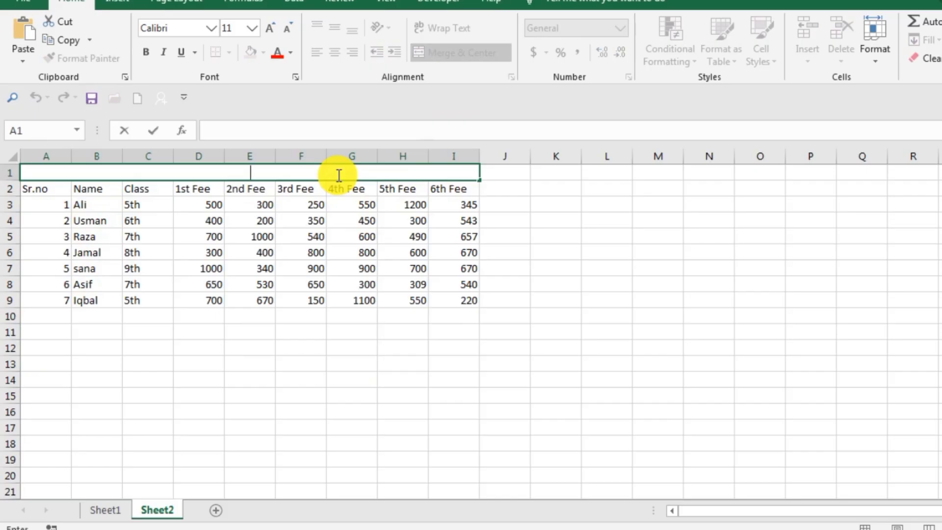
text(How to)
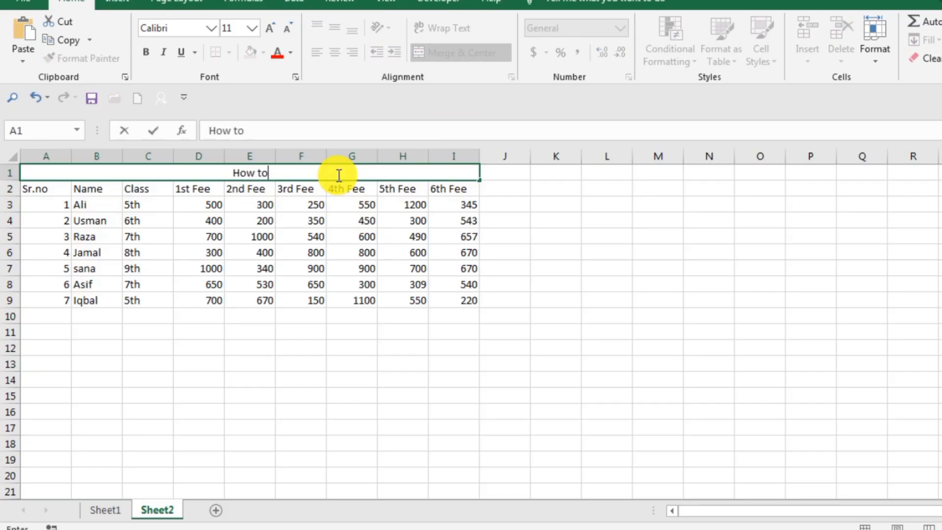
text( use)
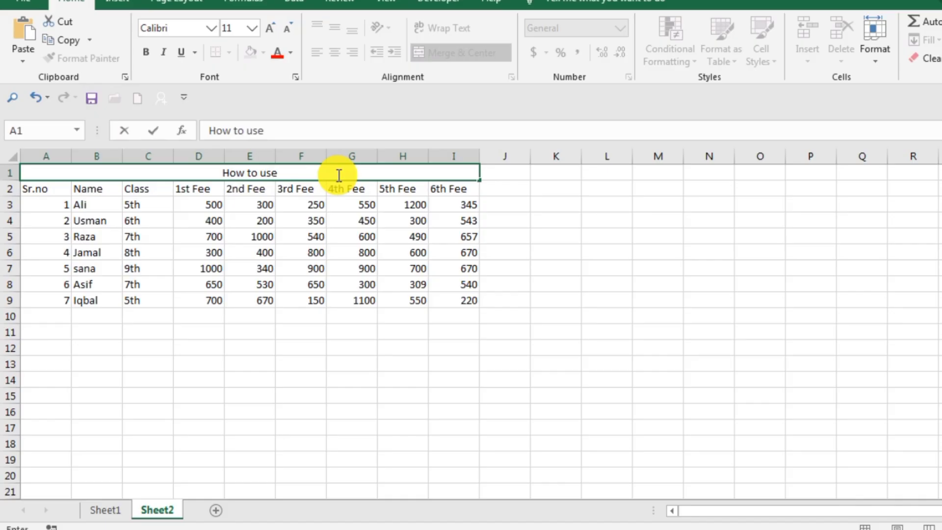
text( SUM)
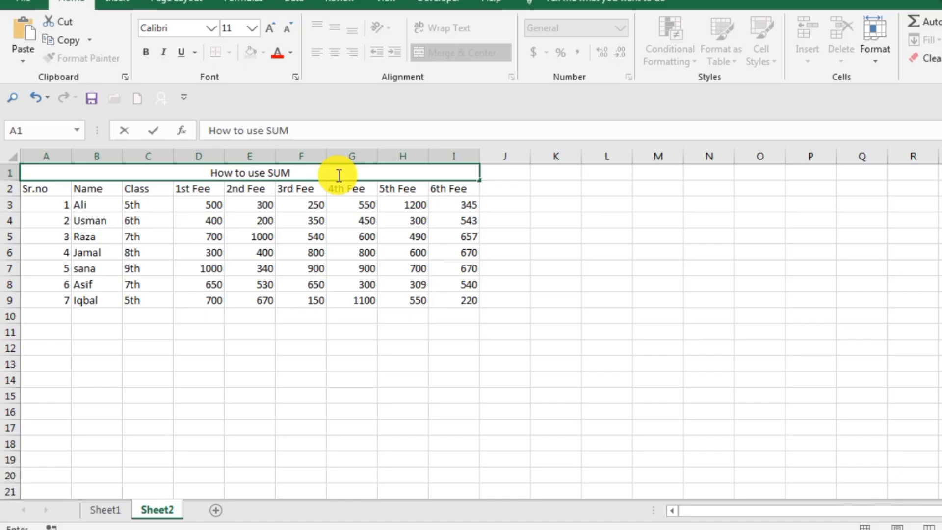
text( Form)
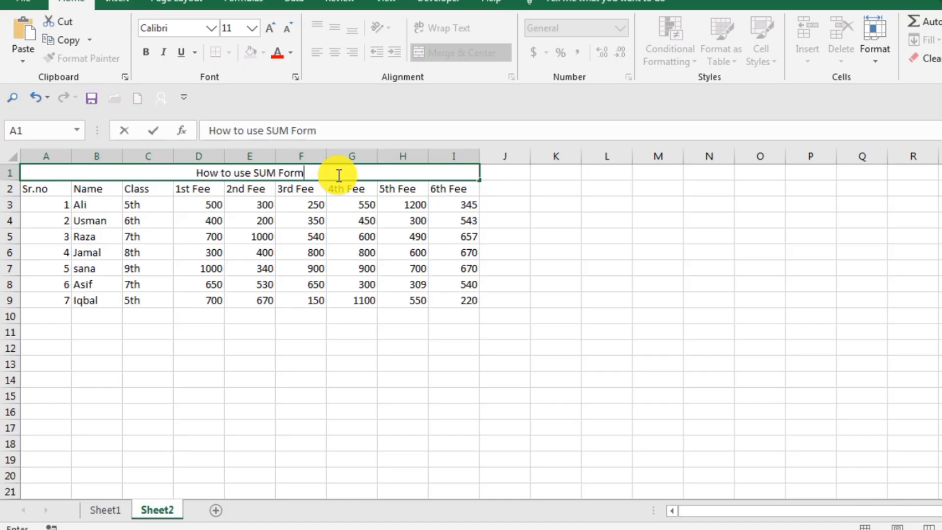
text(ula )
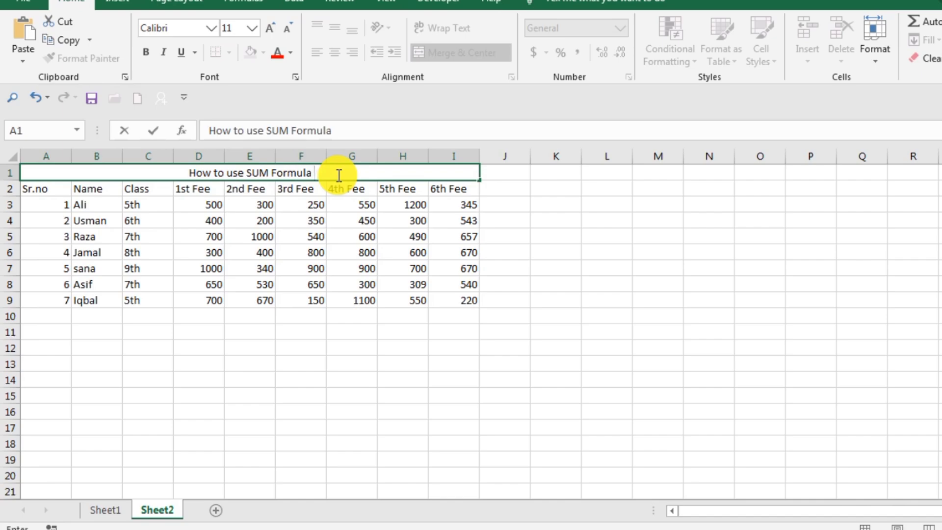
text(im)
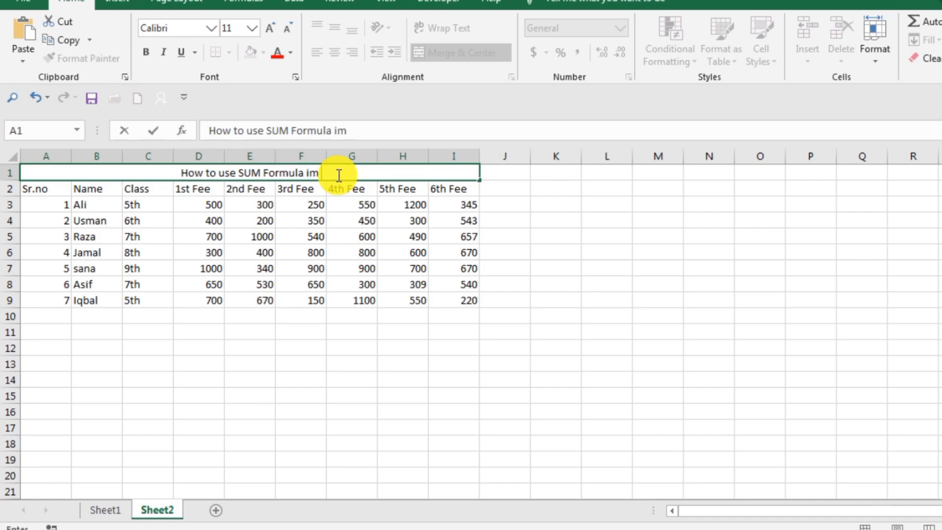
text( Excel)
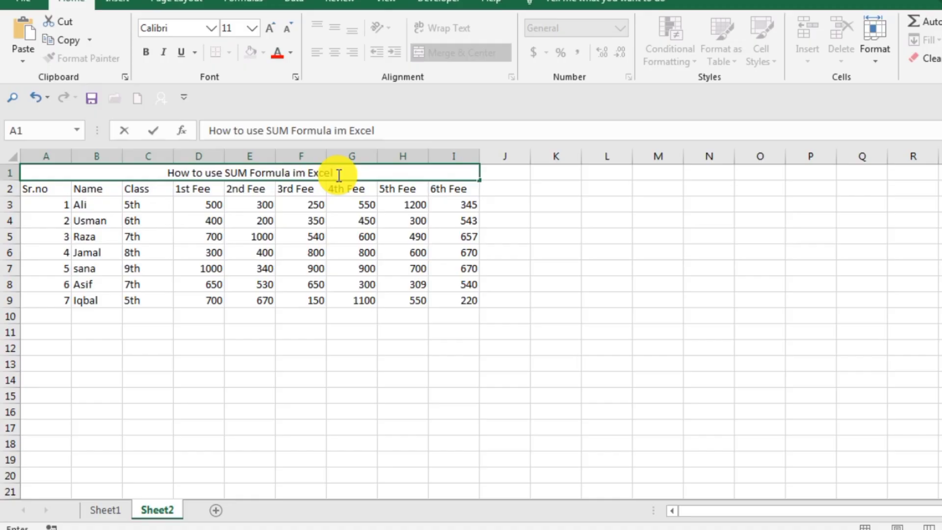
key(Return)
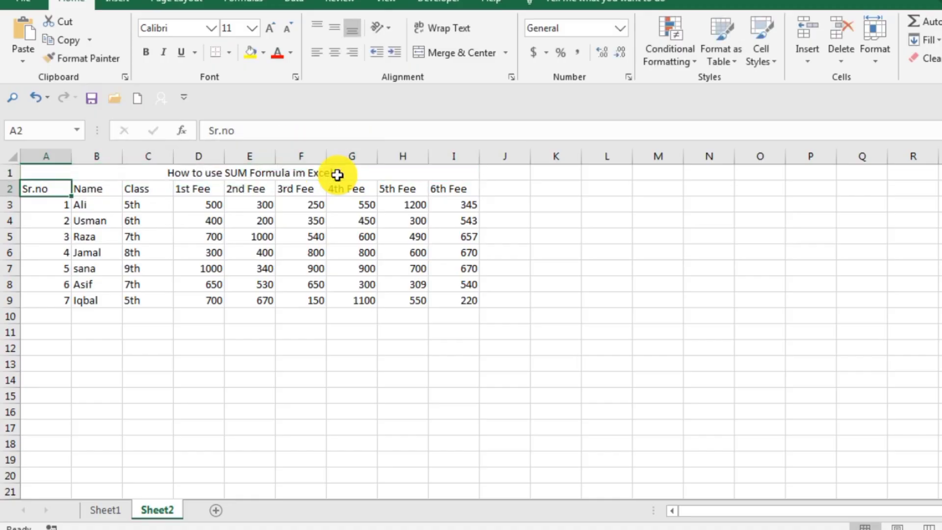
drag(601, 319, 606, 333)
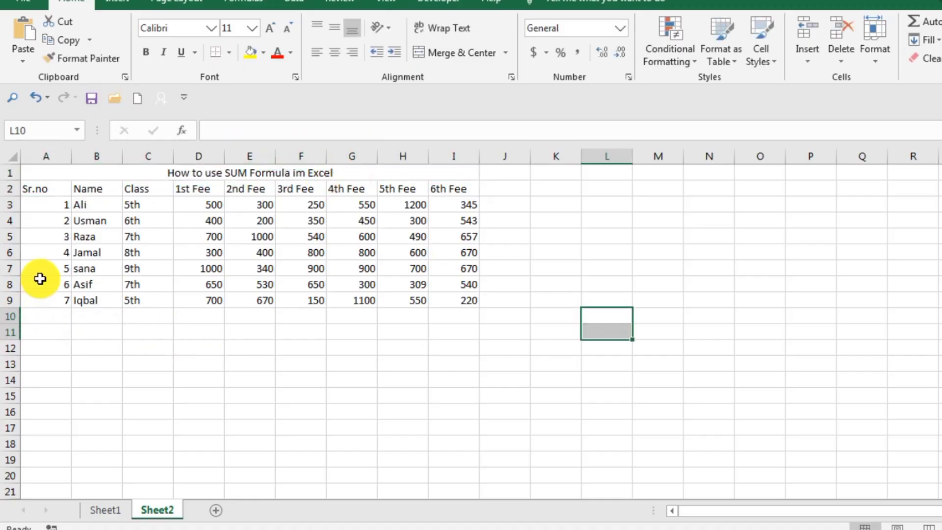
Center the contents of columns A to I horizontally and align them to the middle vertically
click(61, 152)
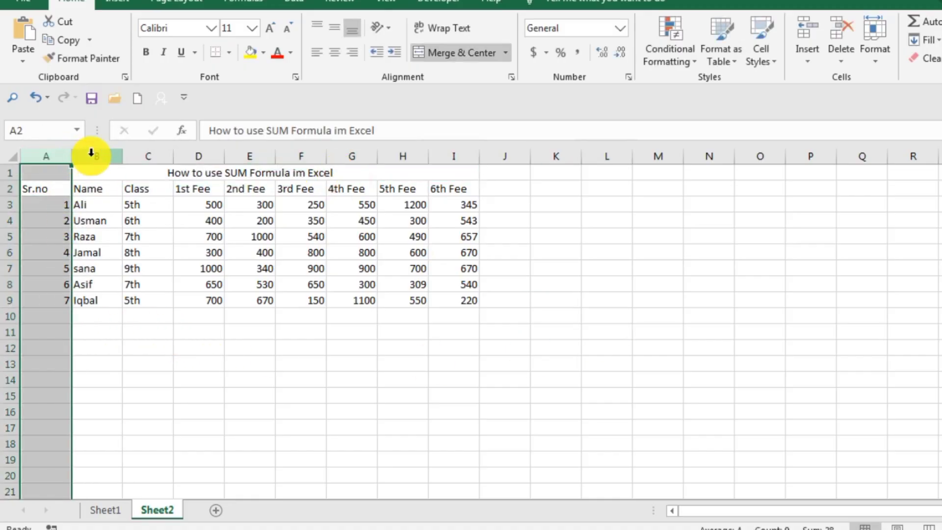
click(335, 52)
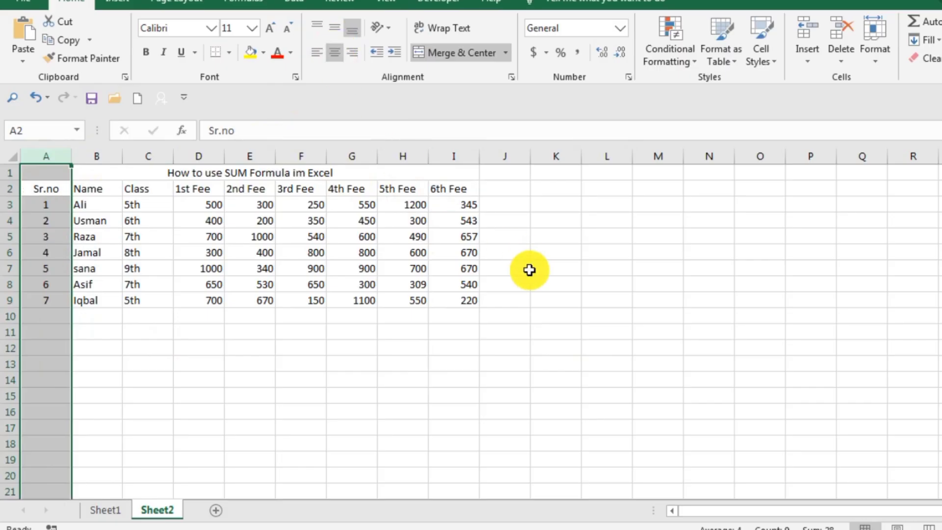
click(533, 269)
drag(47, 152, 458, 153)
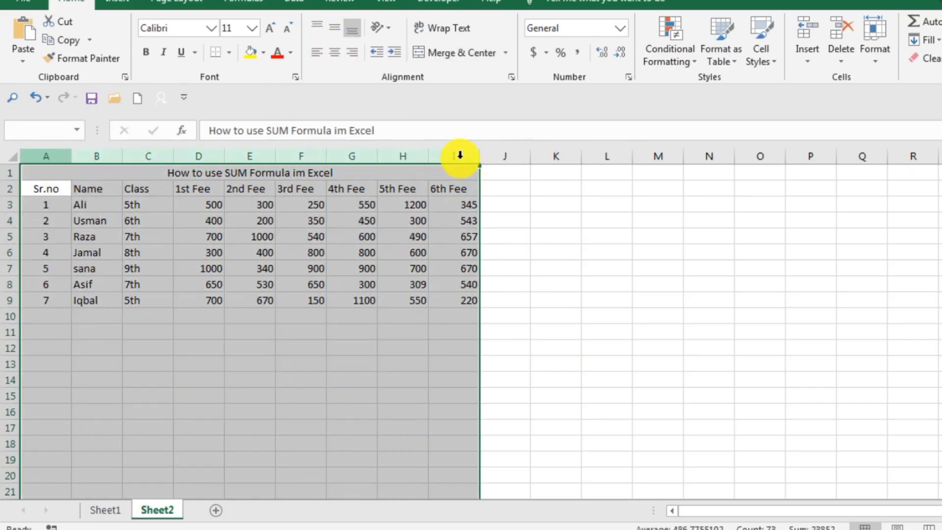
click(332, 53)
click(331, 56)
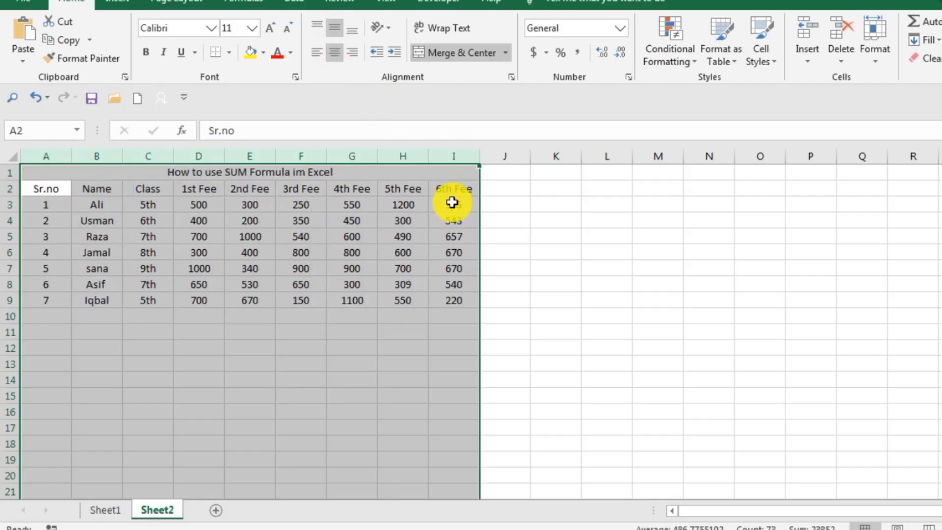
click(608, 287)
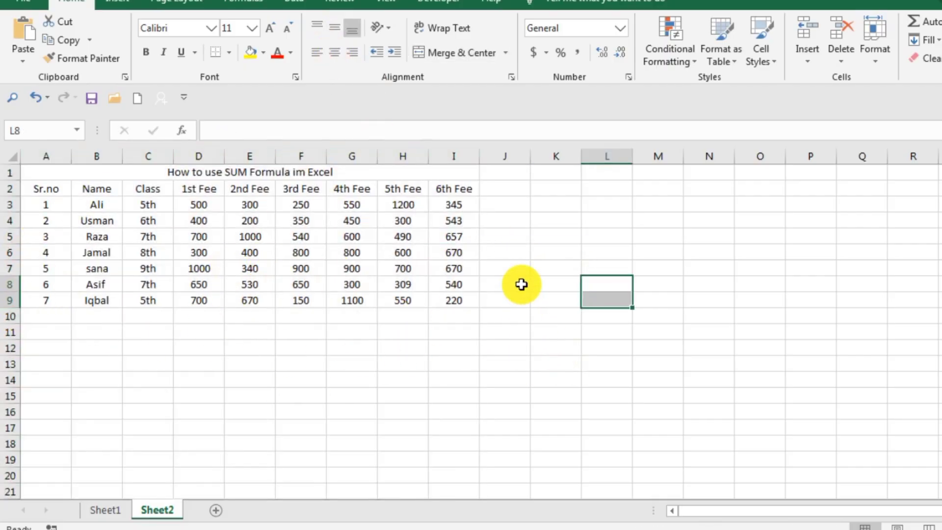
Add the column header "Total fee" in cell J2, beside 6th Fee
click(504, 208)
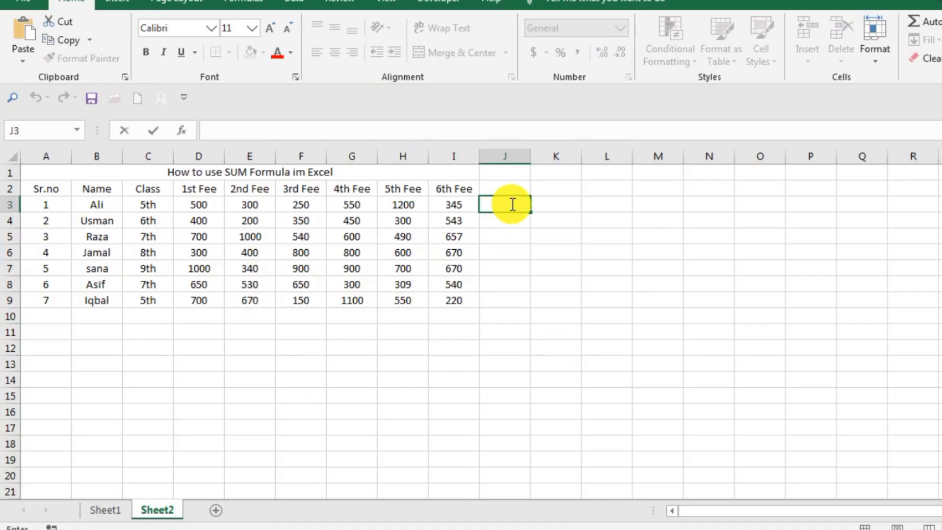
double_click(510, 192)
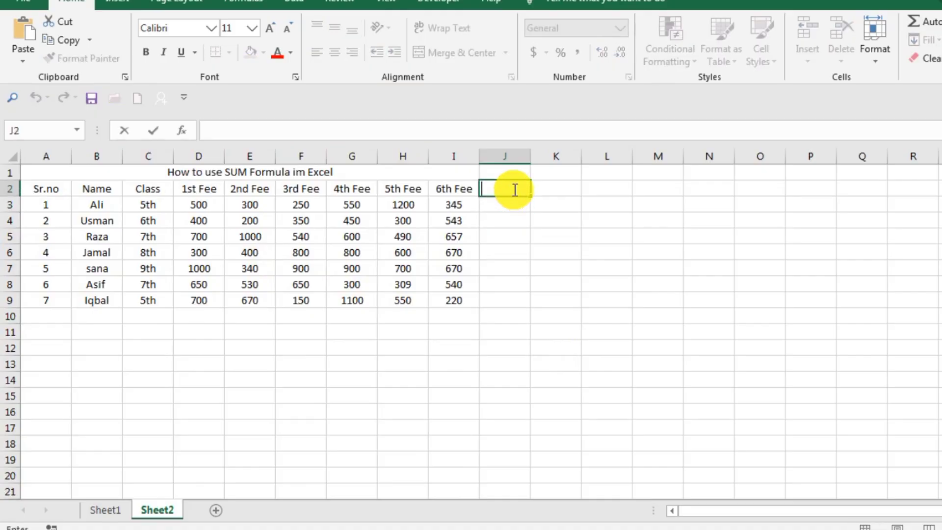
text(TO)
key(BackSpace)
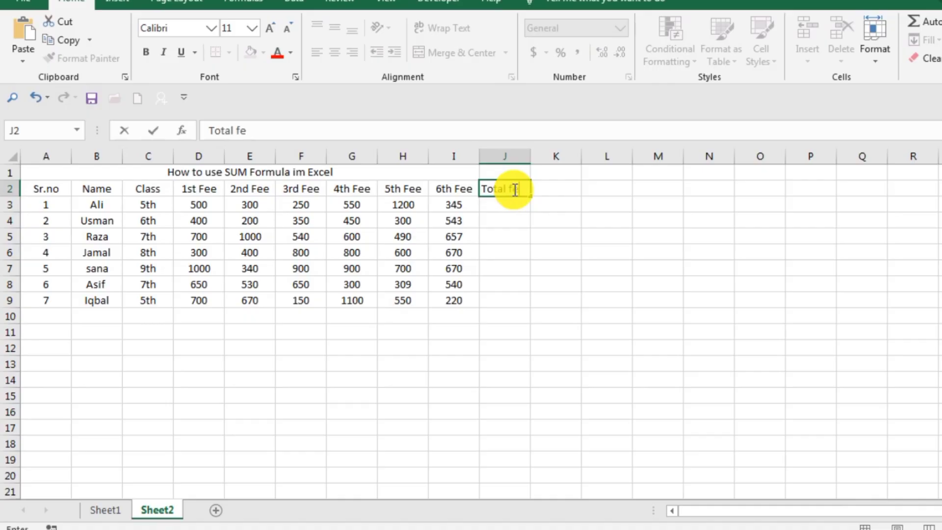
key(Return)
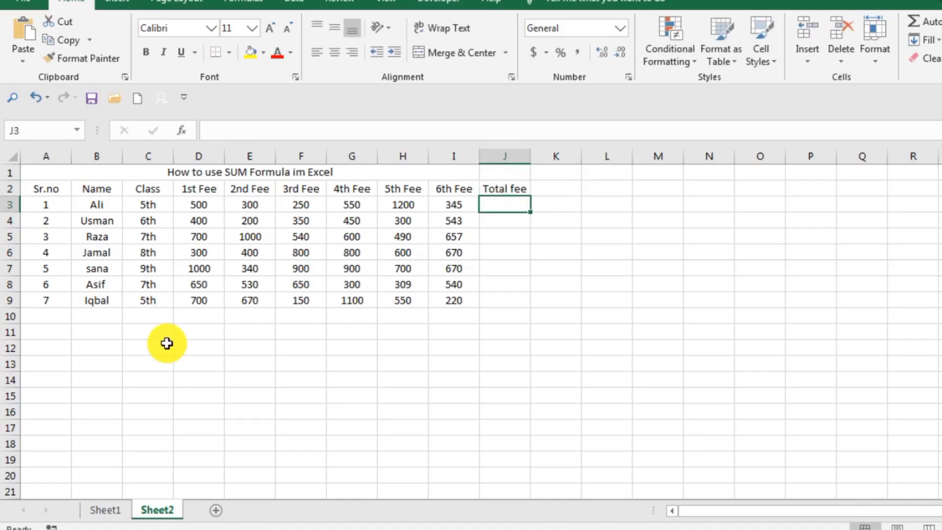
Merge and center cells B10 and C10 below the last student and enter the label "Total fee"
drag(107, 315, 144, 317)
click(452, 52)
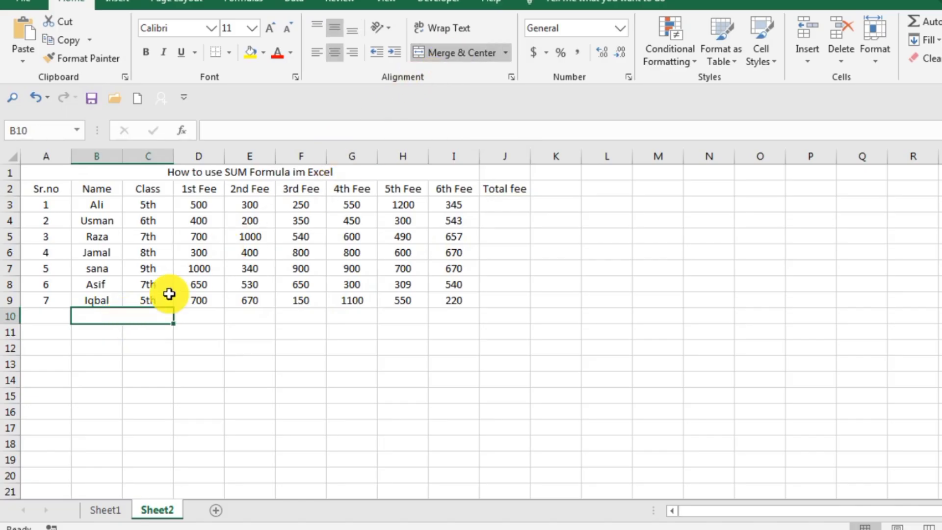
double_click(127, 318)
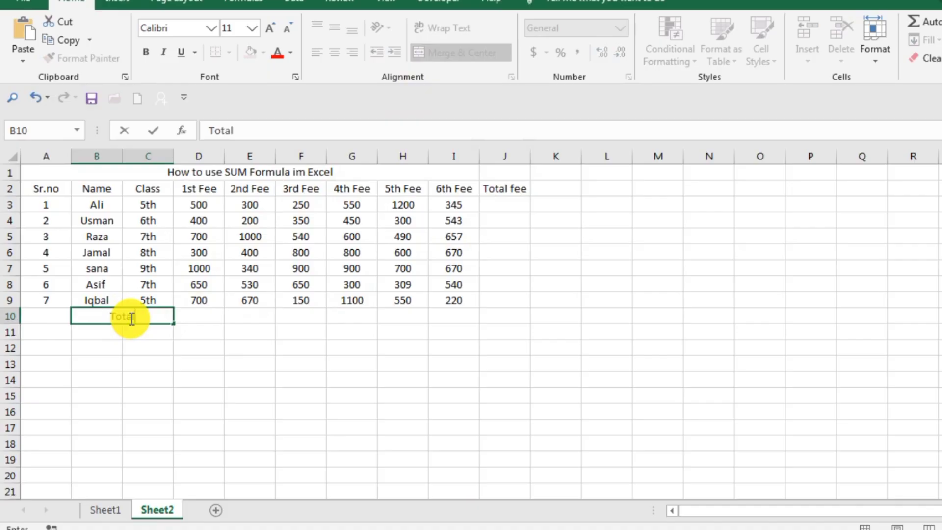
text(Total fee)
key(Return)
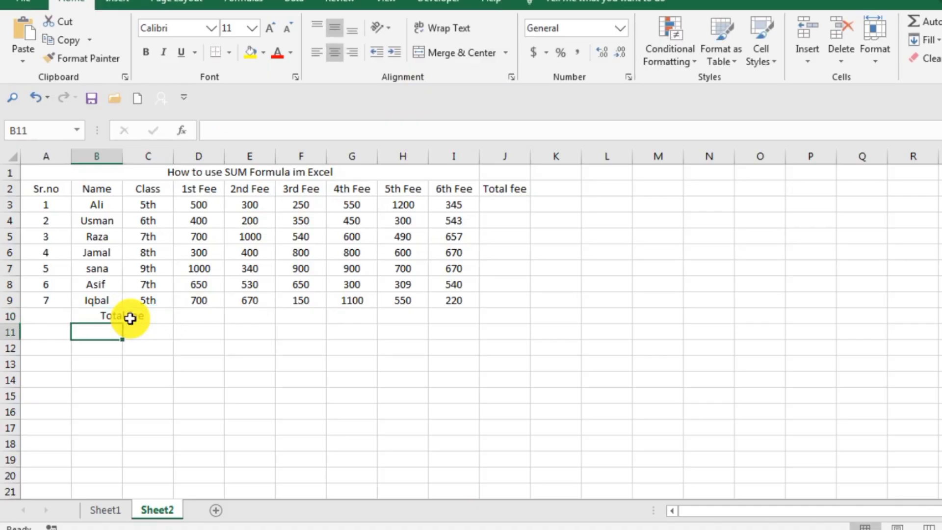
click(196, 331)
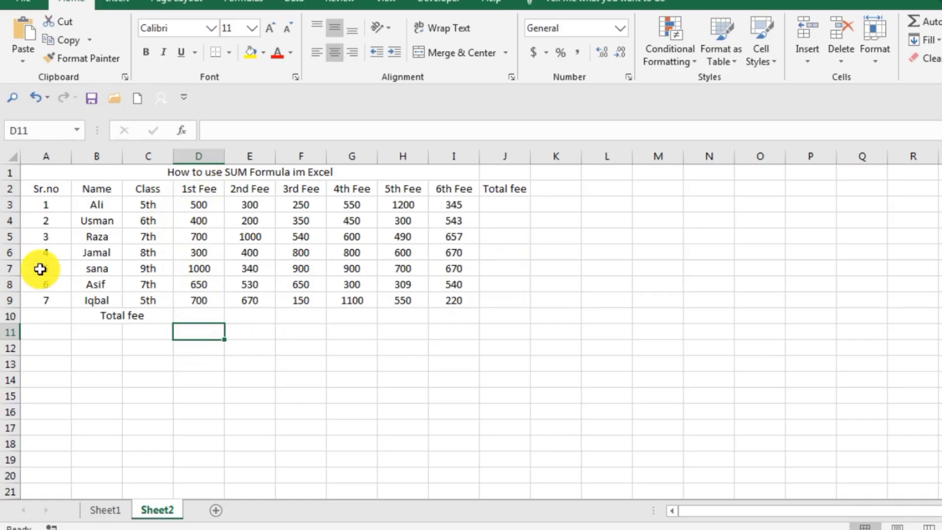
Insert a blank row between the title and the header row
click(8, 188)
right_click(8, 187)
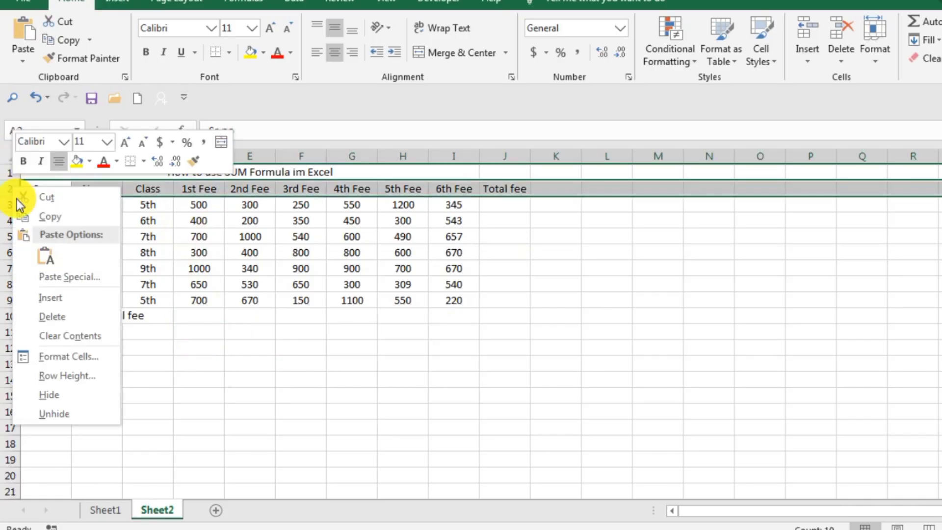
click(65, 300)
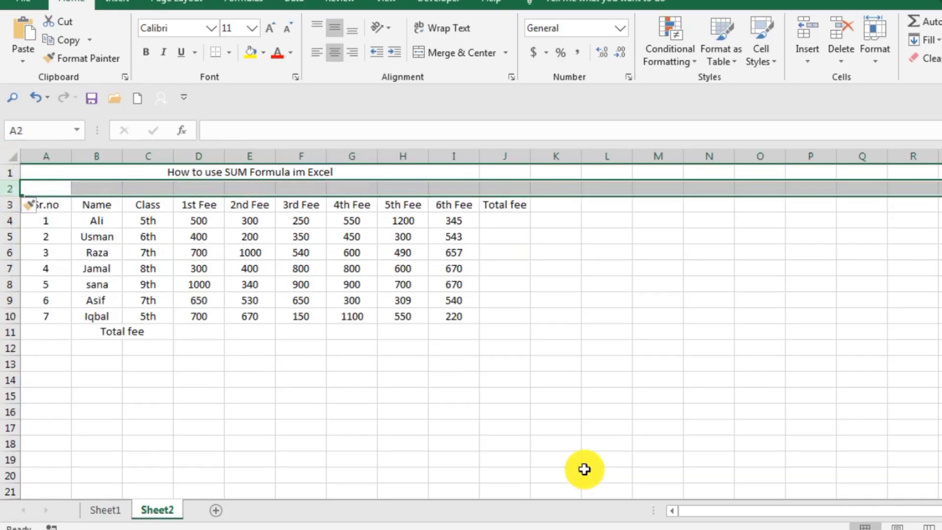
click(585, 472)
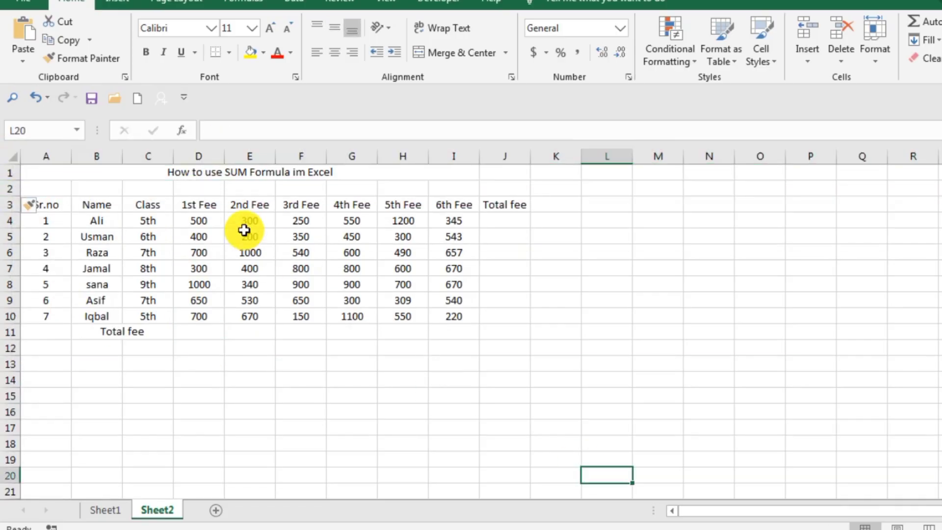
Enter the month labels Jan, Feb, Mar, Apr, May and Jun in cells D2 to I2, above the six fee headers
double_click(195, 191)
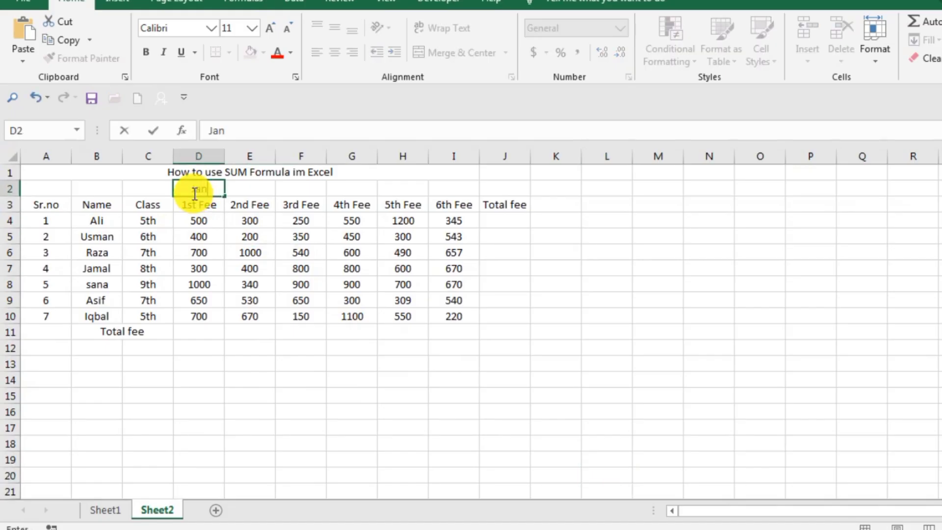
key(Tab)
text(Feb)
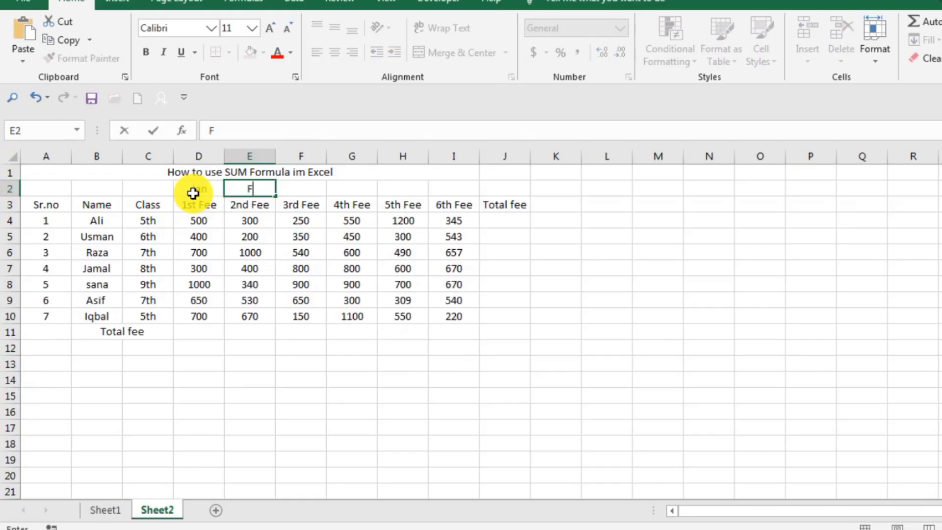
click(310, 186)
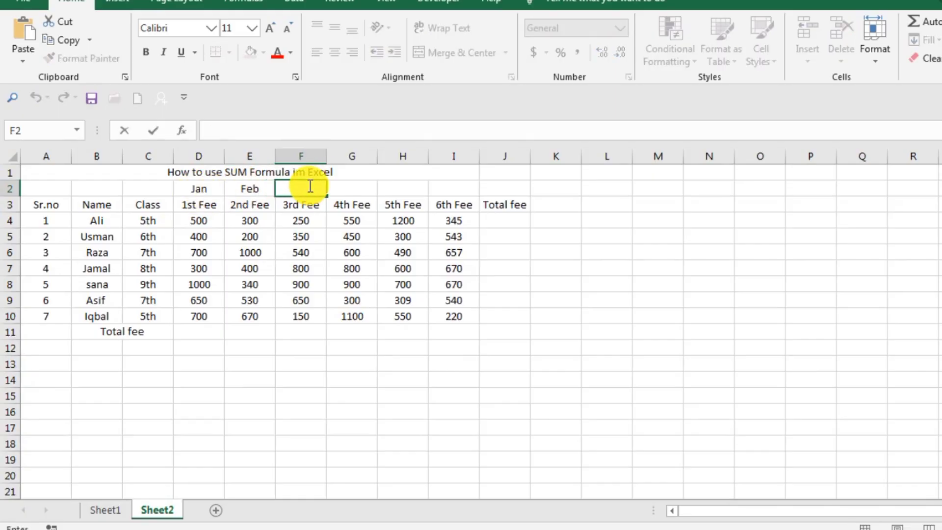
text(Mar)
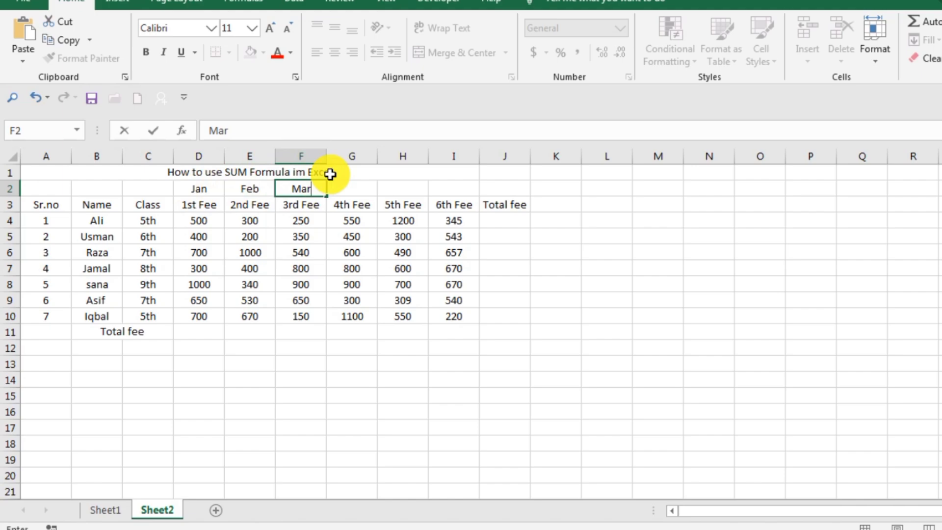
click(355, 191)
text(Apr)
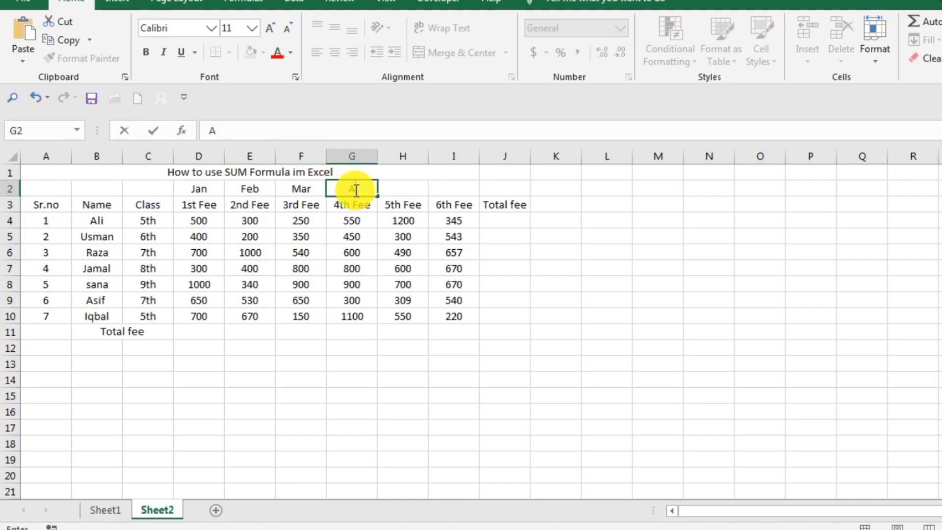
click(396, 191)
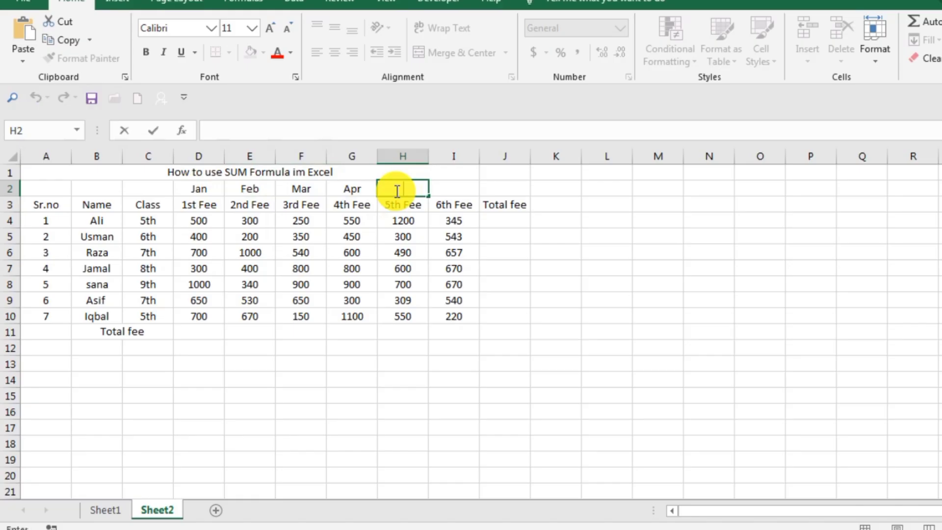
text(May)
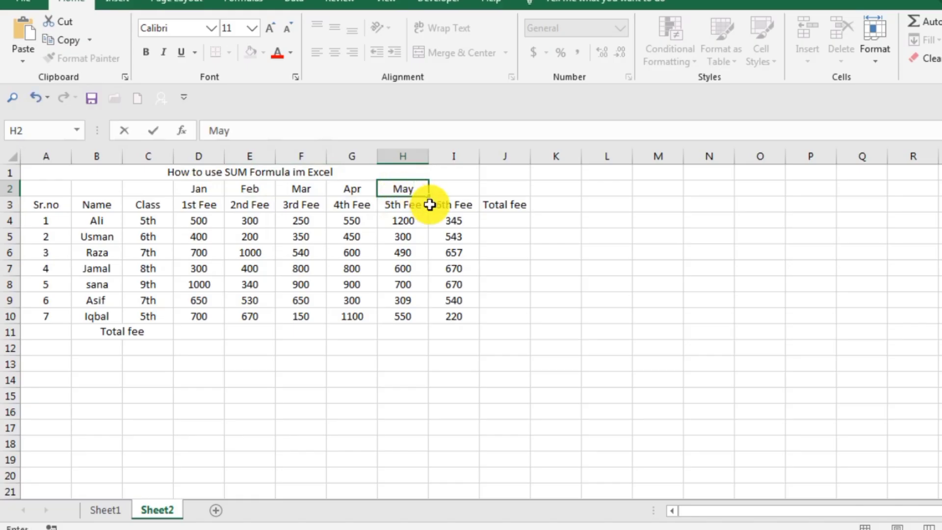
click(455, 190)
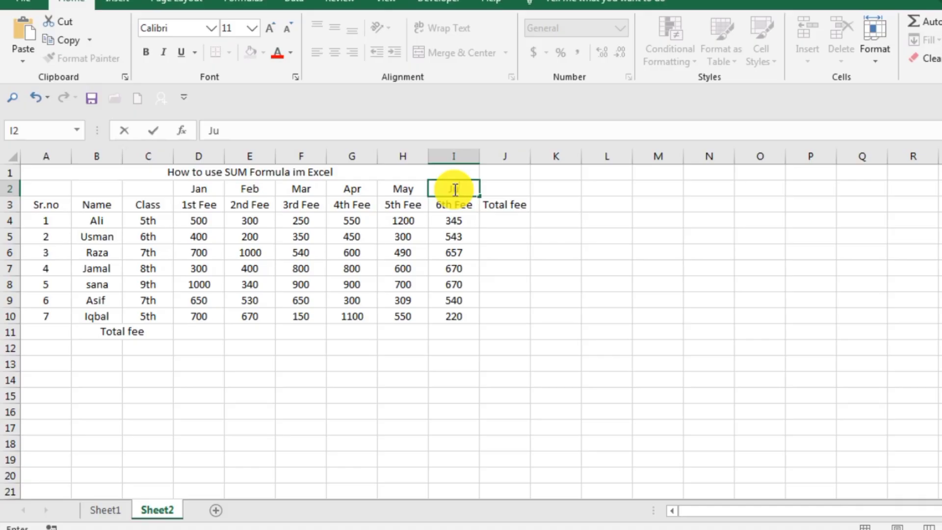
key(Return)
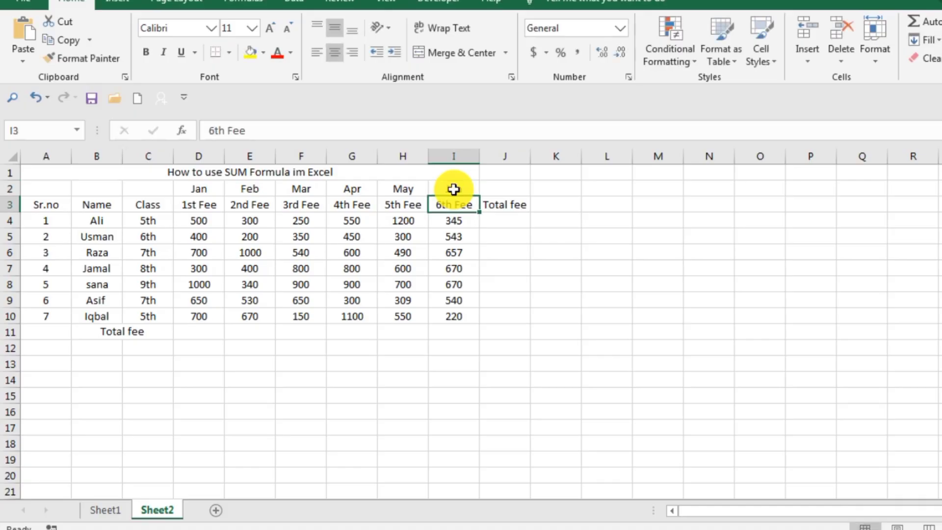
click(643, 333)
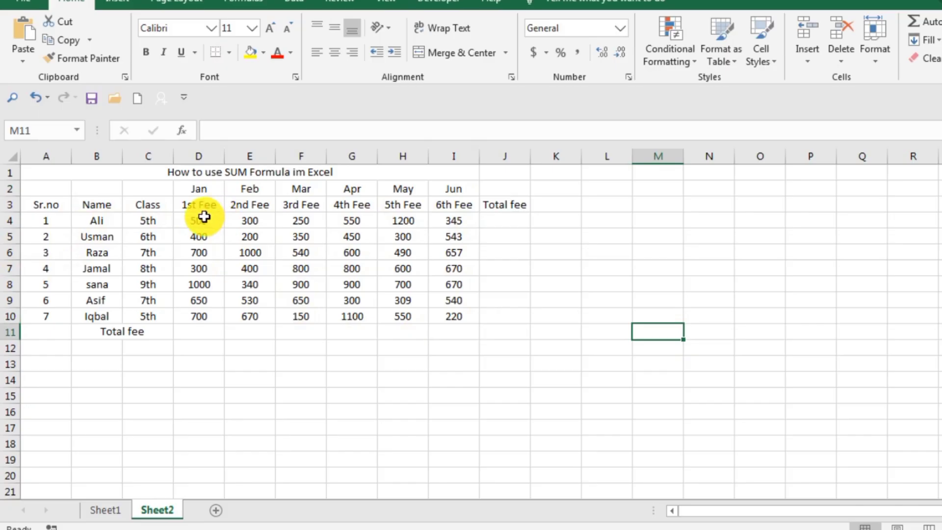
Make the sheet title in row 1 bold and enlarge its font
click(506, 222)
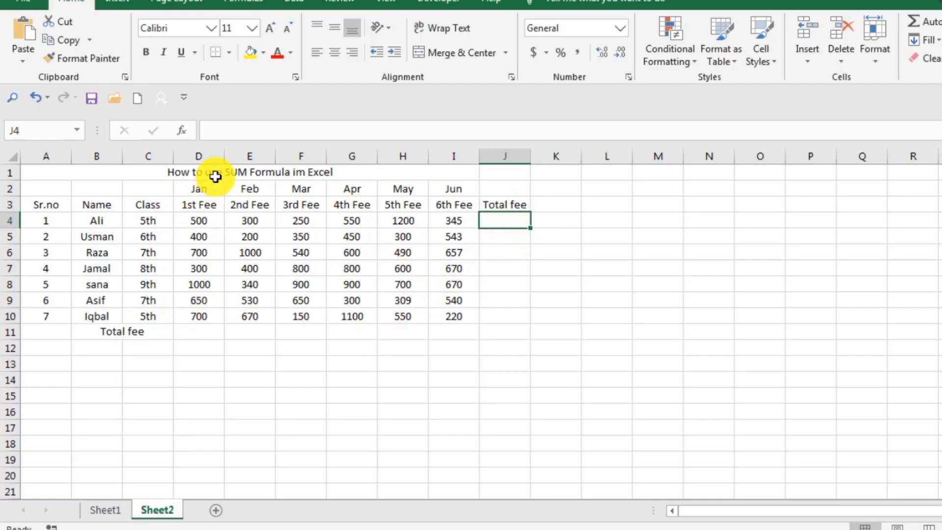
click(346, 173)
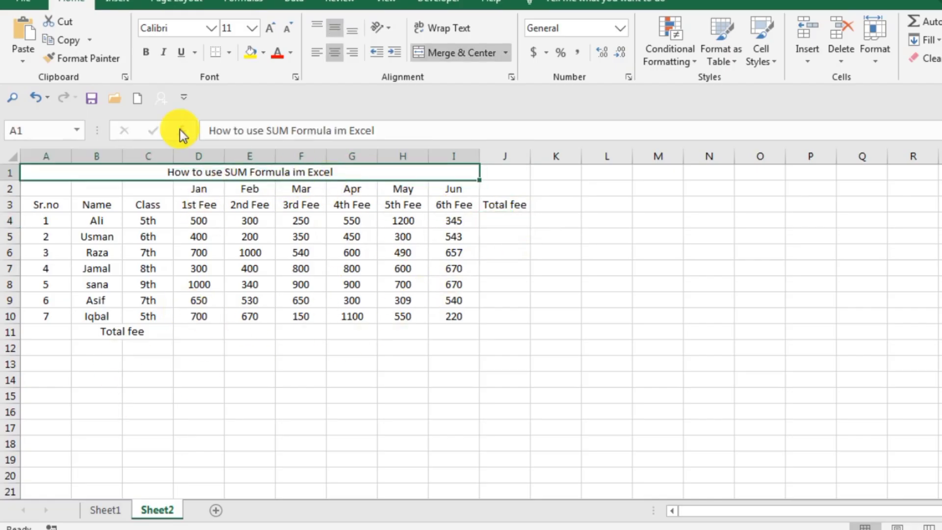
click(145, 52)
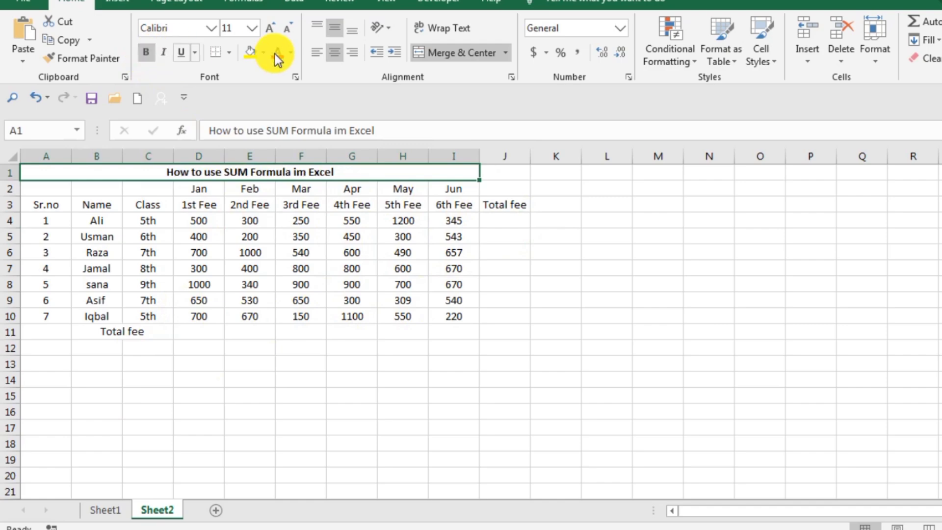
click(274, 27)
click(275, 28)
click(275, 27)
click(659, 309)
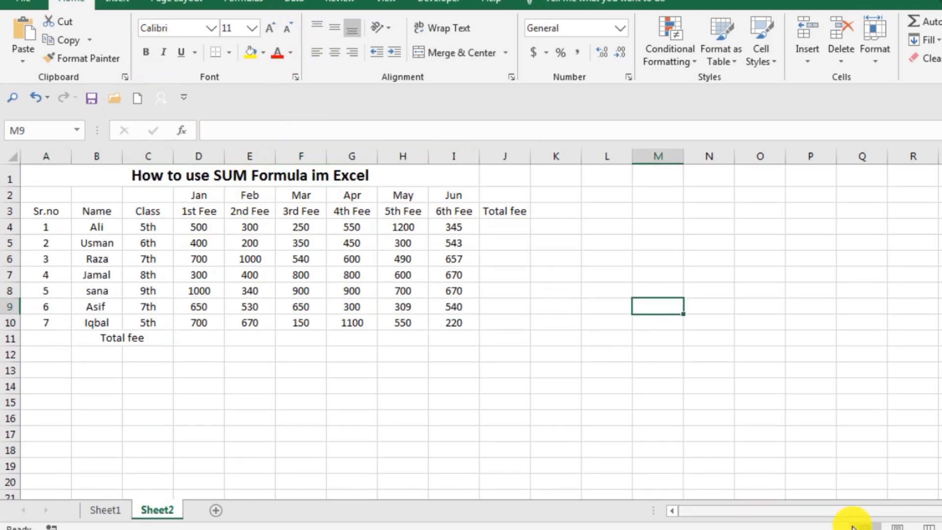
scroll(471, 324, up, 2)
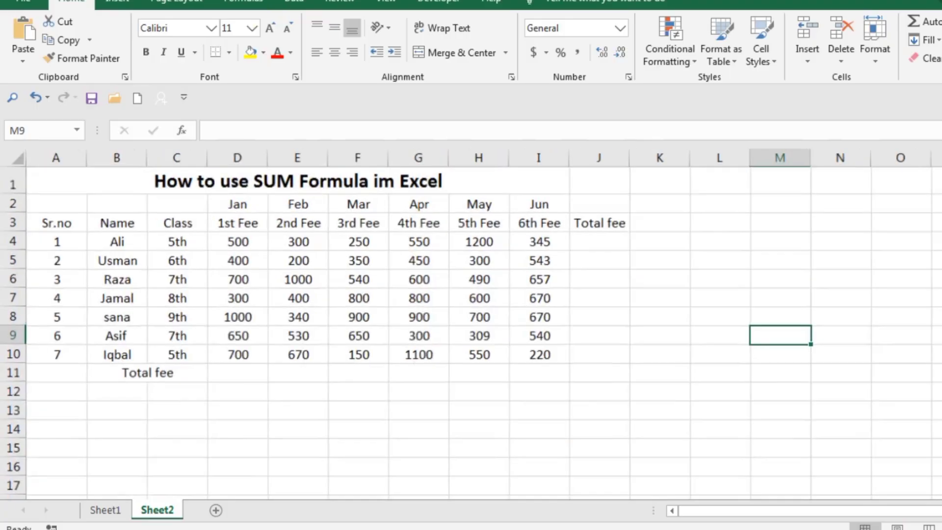
scroll(705, 385, up, 1)
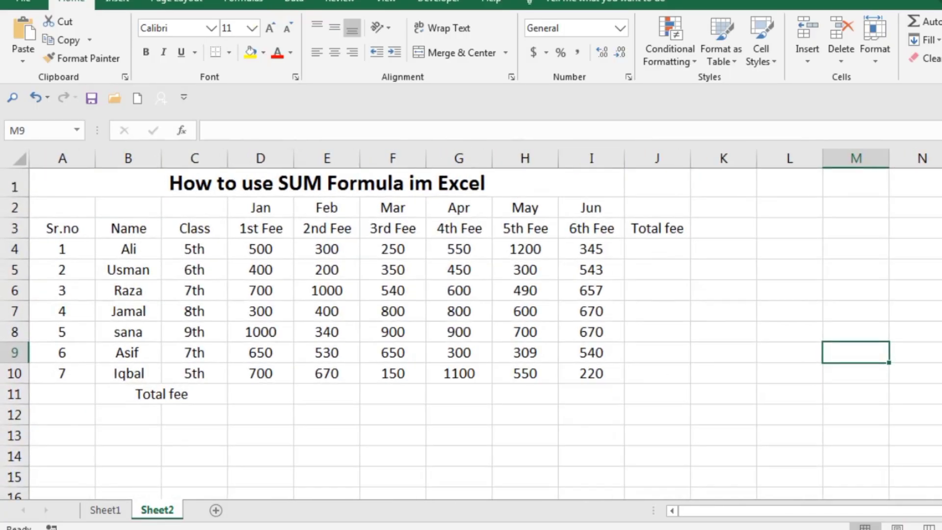
click(705, 385)
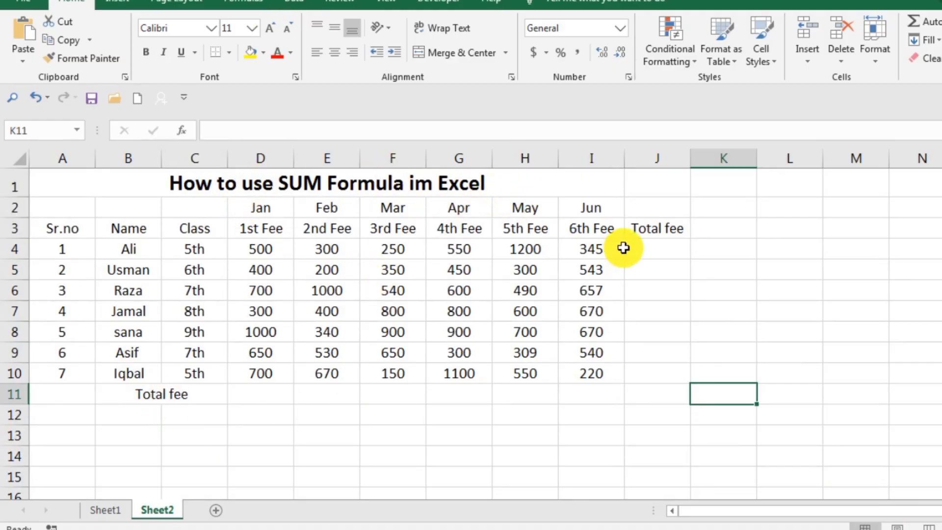
Enter the formula =SUM(D4:I4) in cell J4 to total the first student's six fees
click(669, 245)
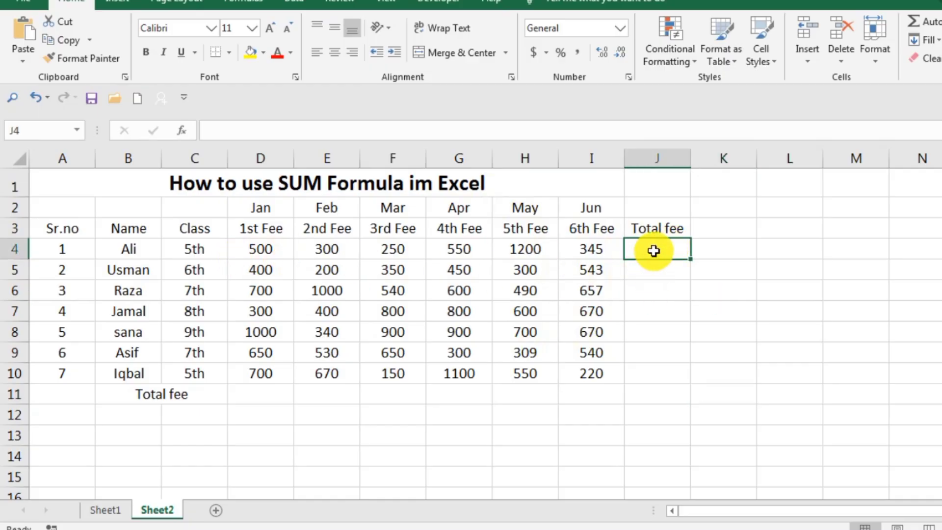
double_click(654, 251)
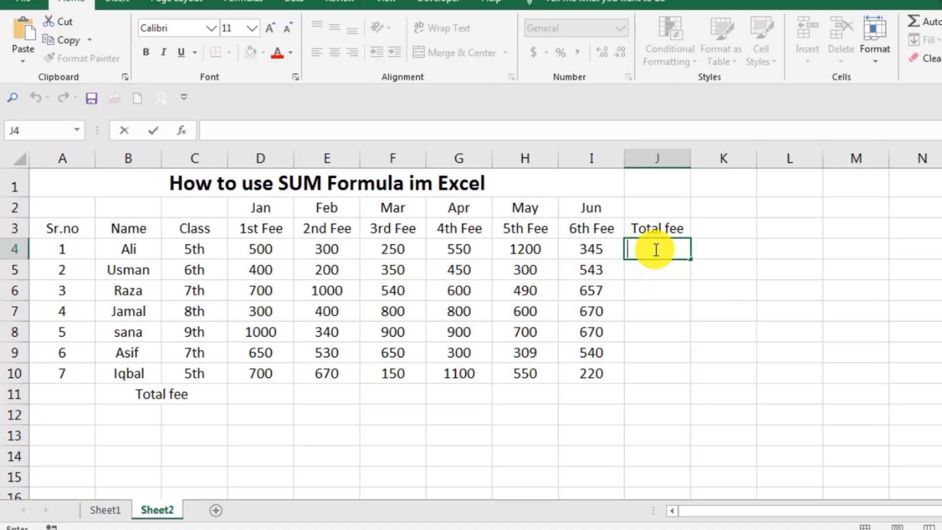
text(=)
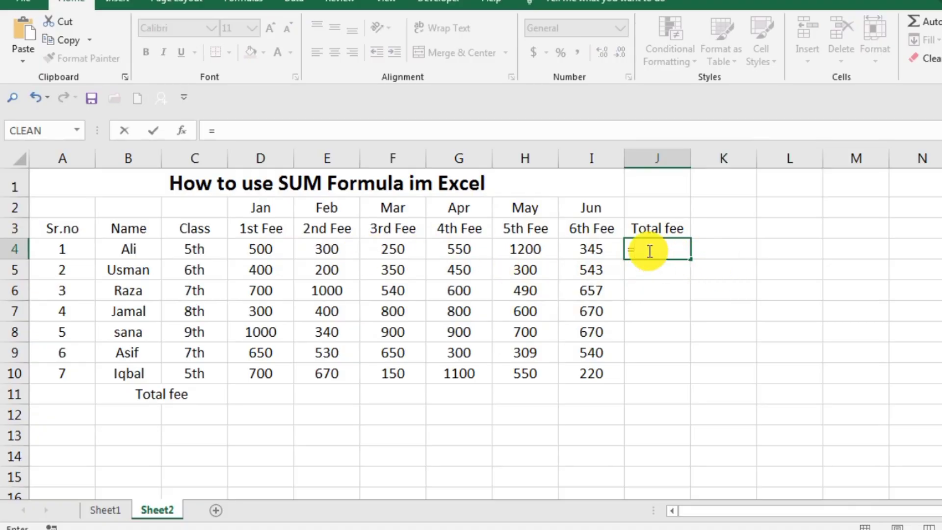
text(sum)
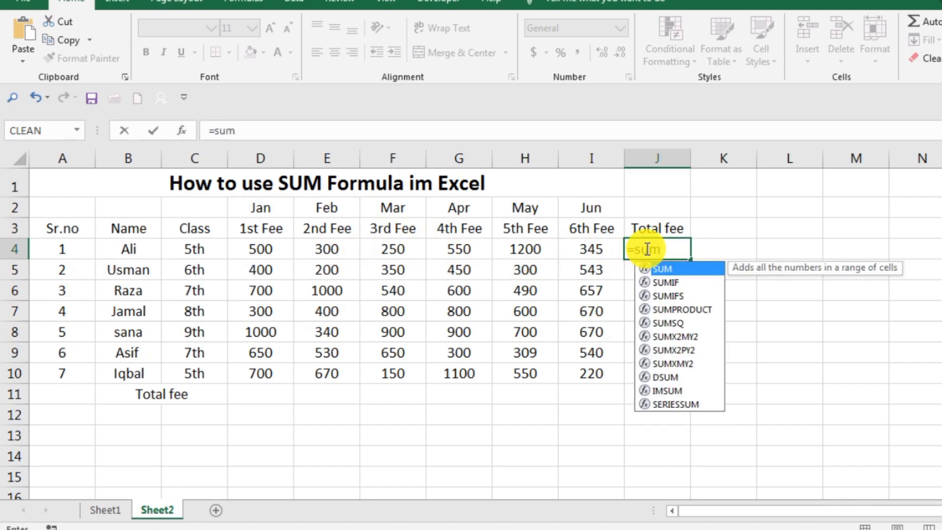
text(()
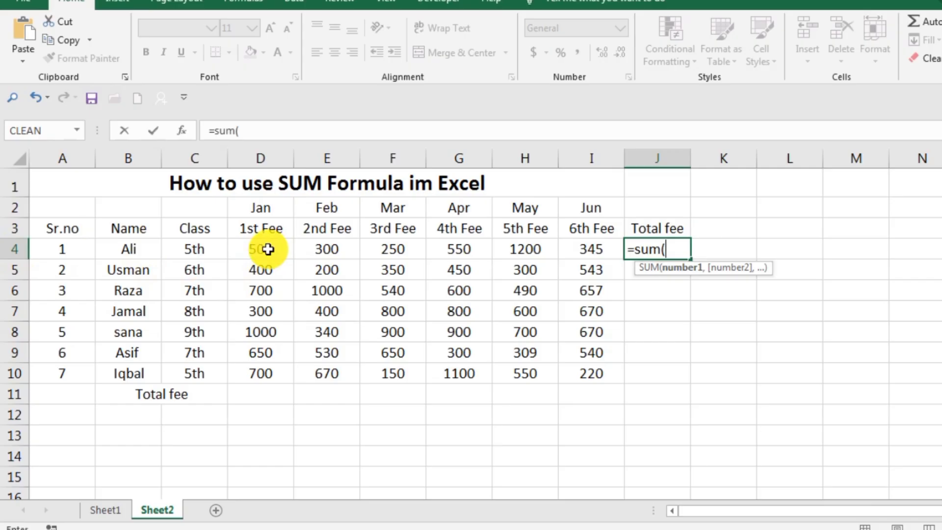
text(d)
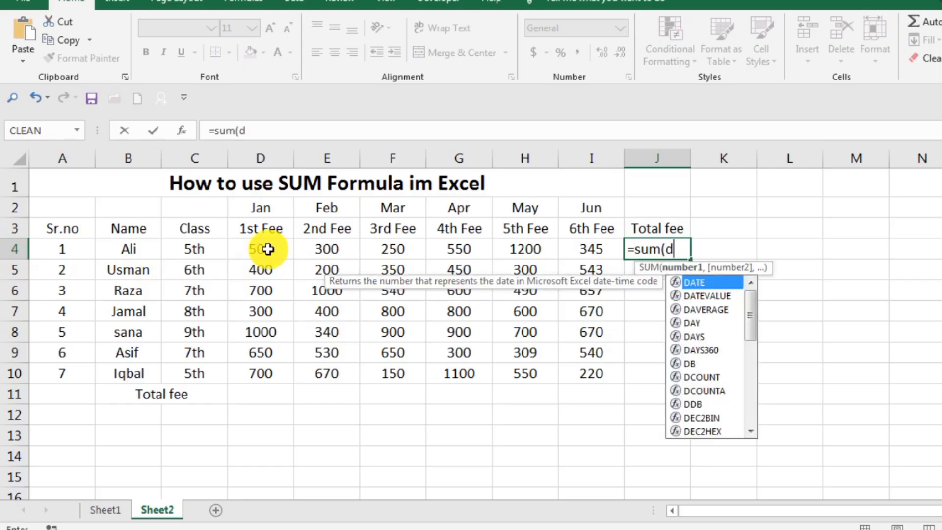
text(4:)
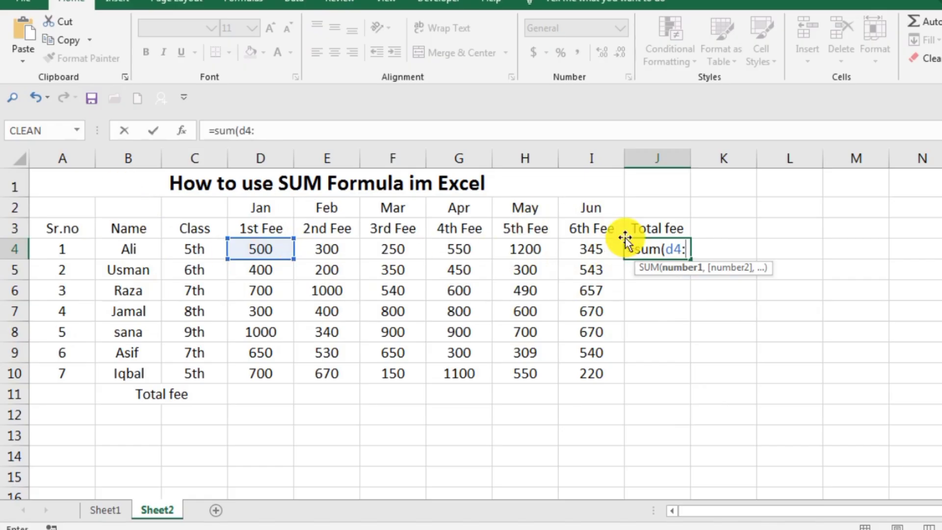
text(i4)
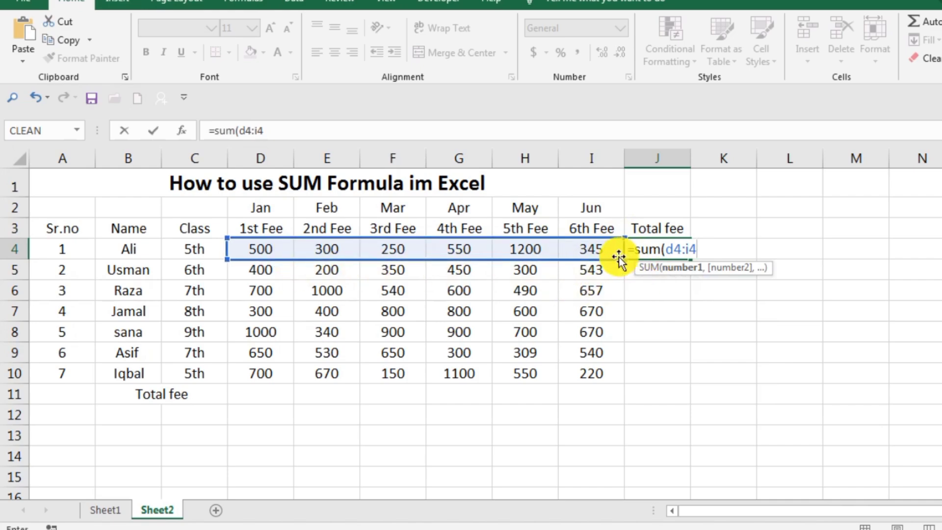
text())
key(Return)
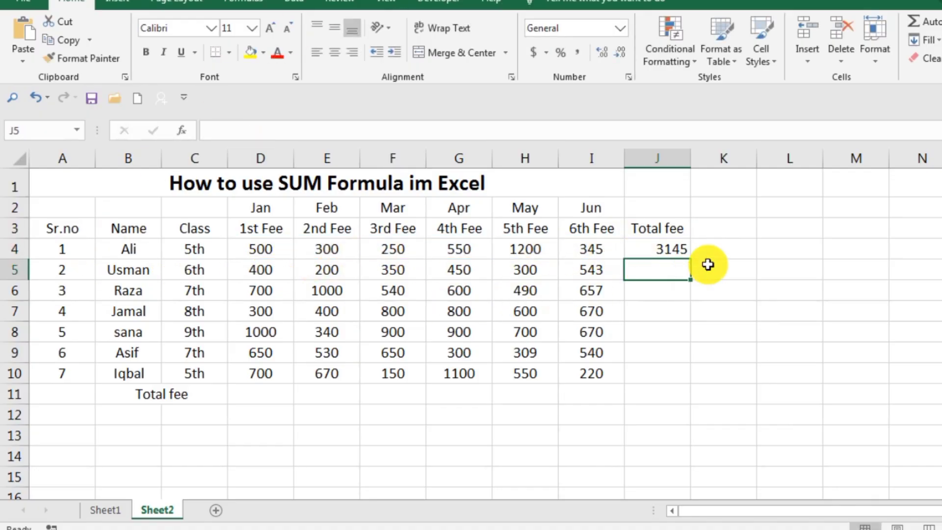
Fill the SUM formula from J4 down to J10 for the remaining students
click(684, 248)
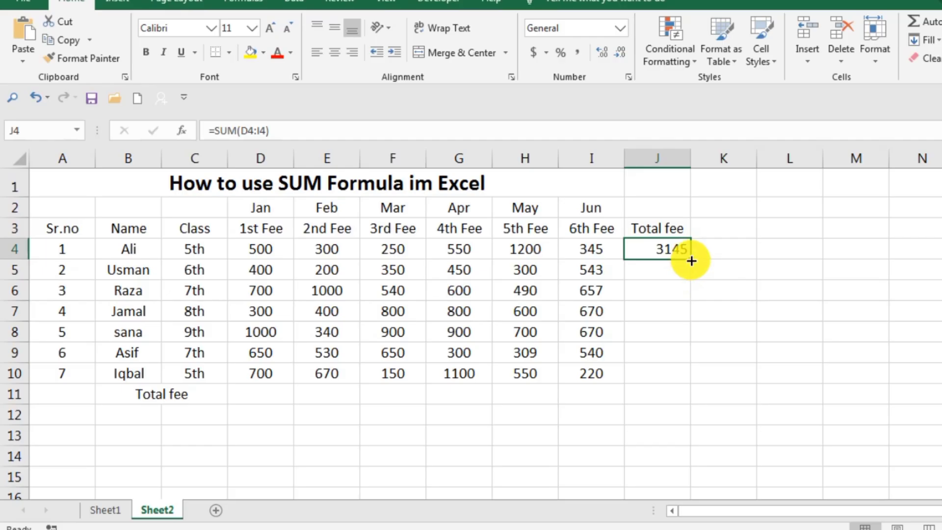
drag(691, 261, 699, 379)
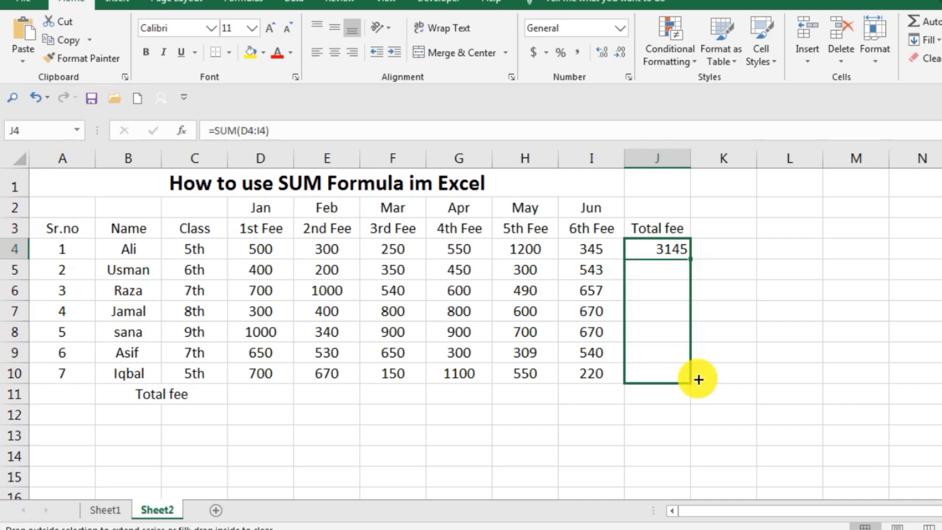
drag(698, 379, 700, 366)
click(799, 327)
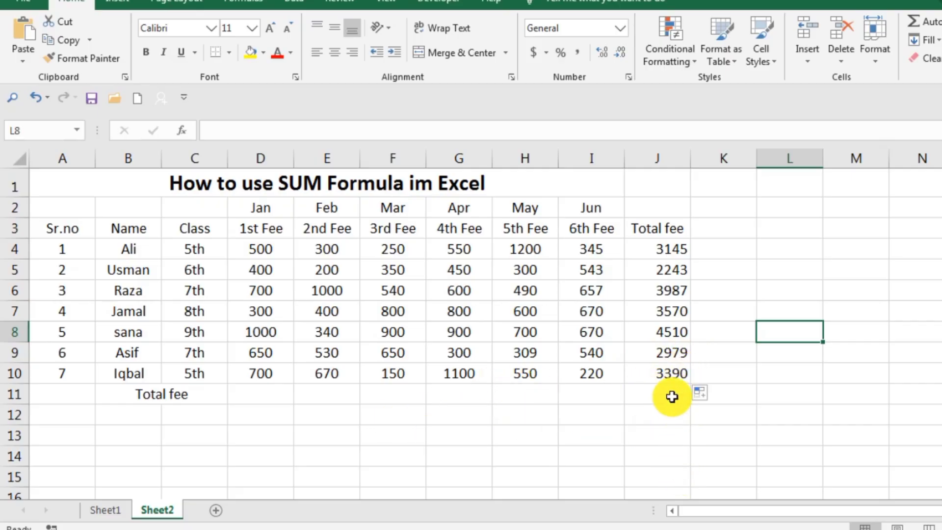
Clear the total formulas from cells J4 to J10 in the Total fee column
click(658, 410)
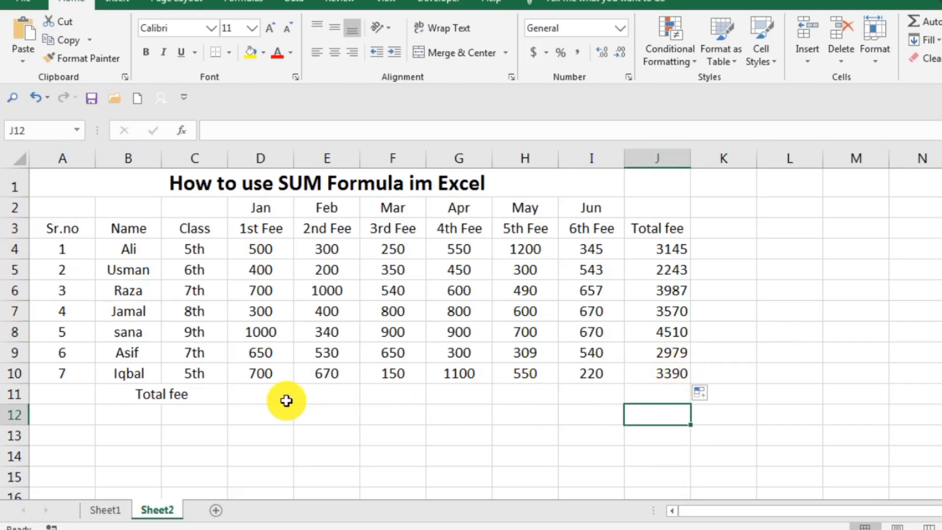
click(662, 256)
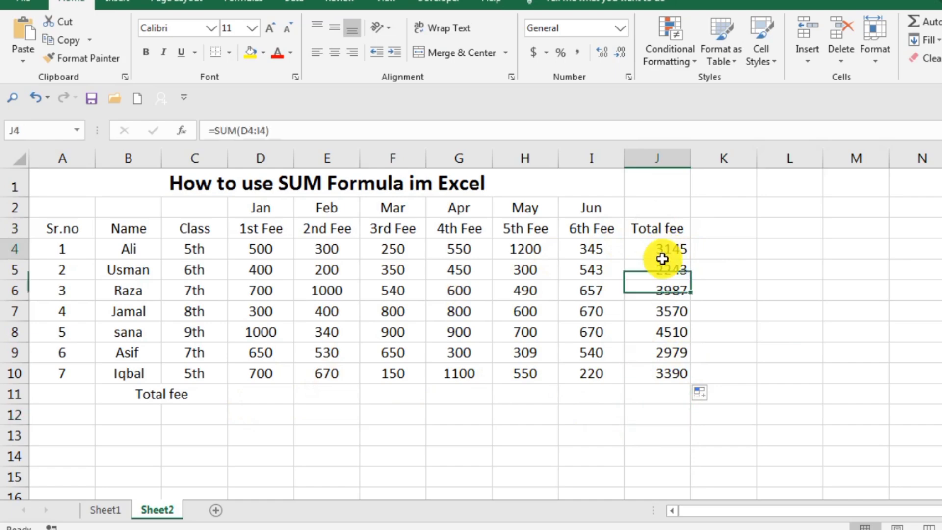
drag(662, 259, 665, 346)
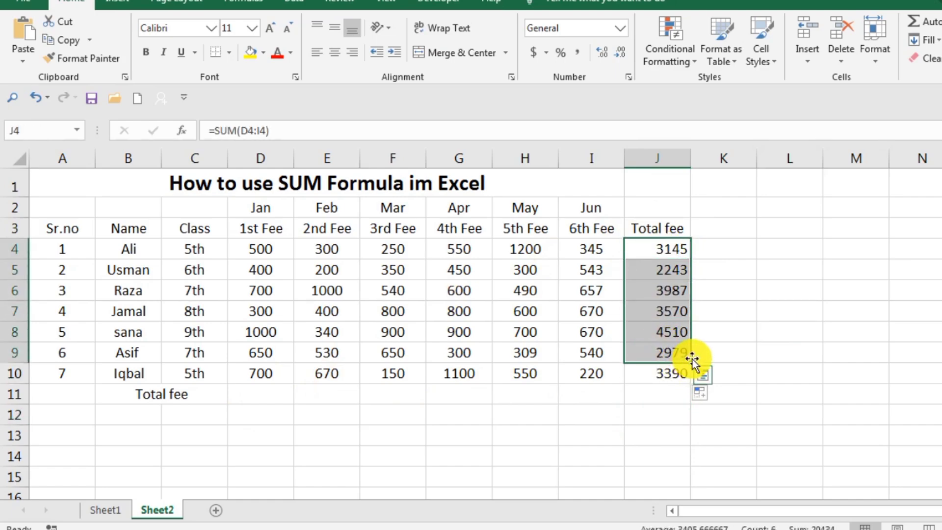
key(BackSpace)
click(784, 338)
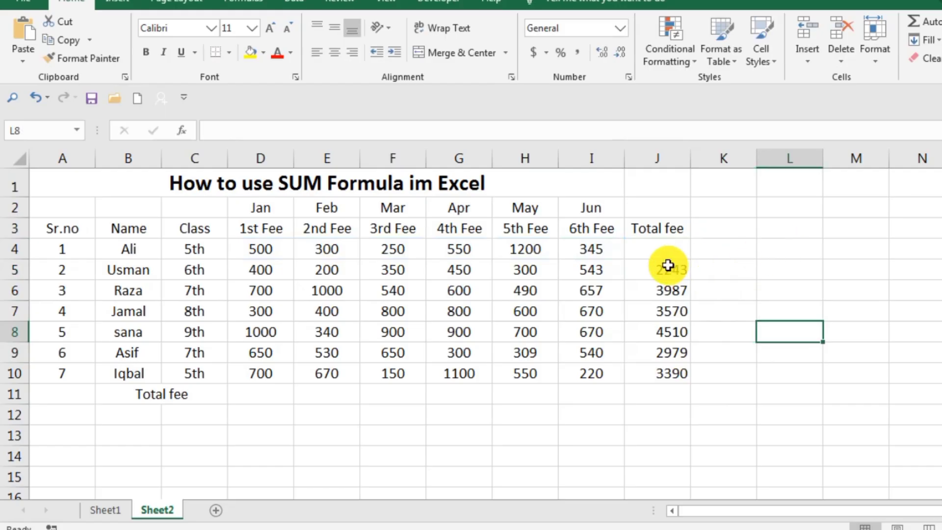
drag(660, 249, 638, 372)
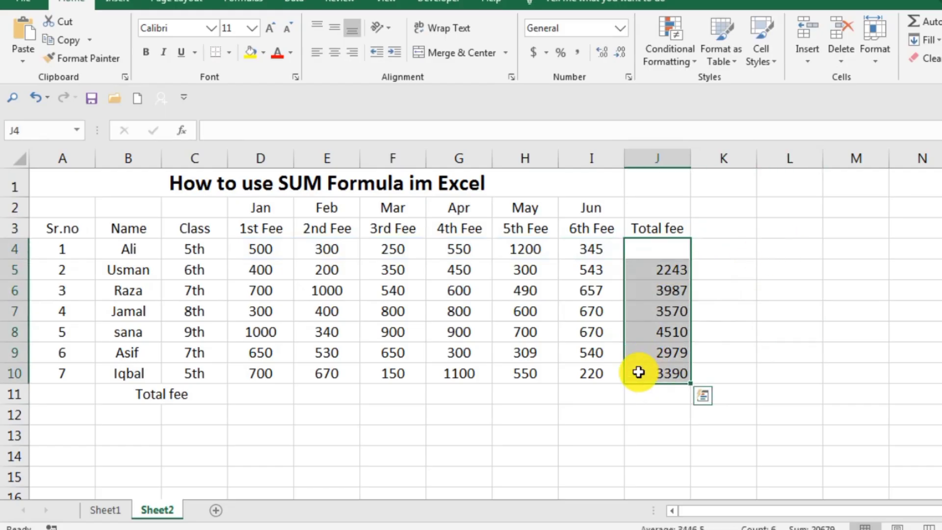
key(Delete)
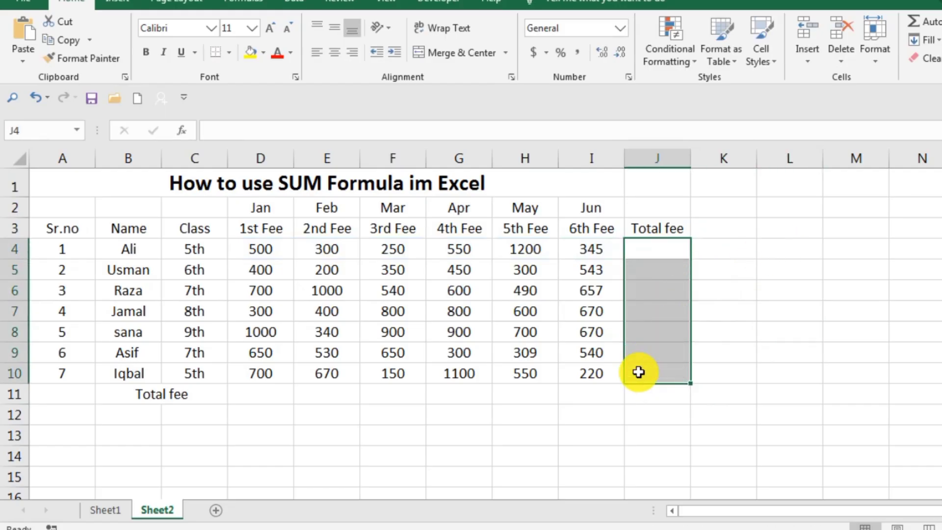
Enter the formula =SUM(D6:I6) in cell J6 to total the third student's six fees
click(878, 317)
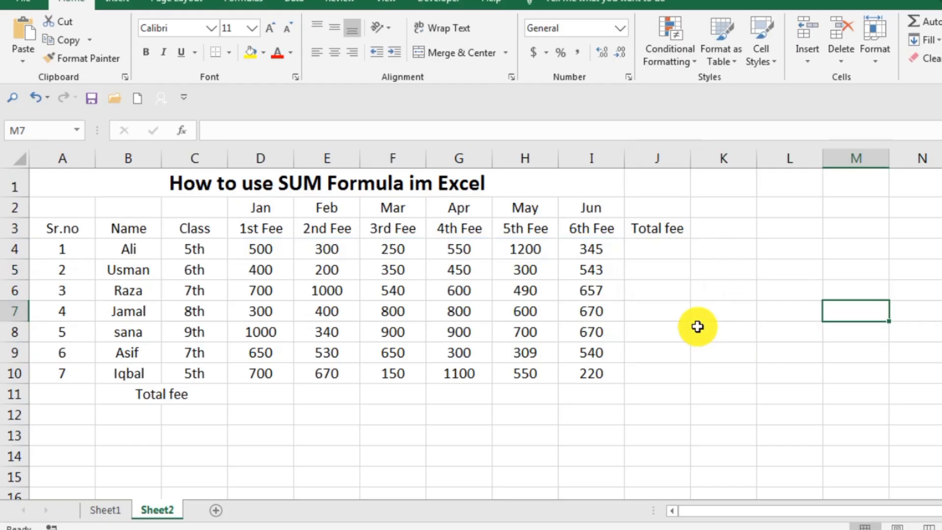
double_click(669, 254)
click(661, 296)
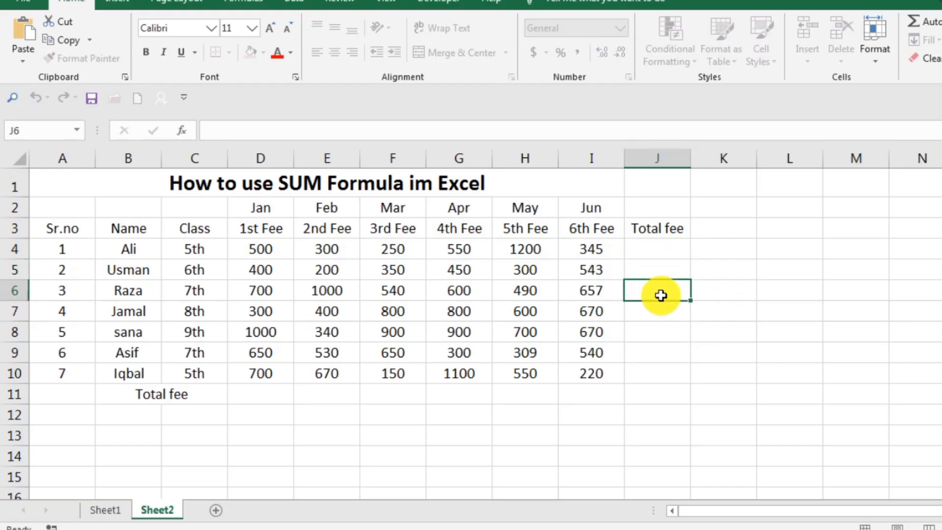
double_click(661, 295)
text(=s)
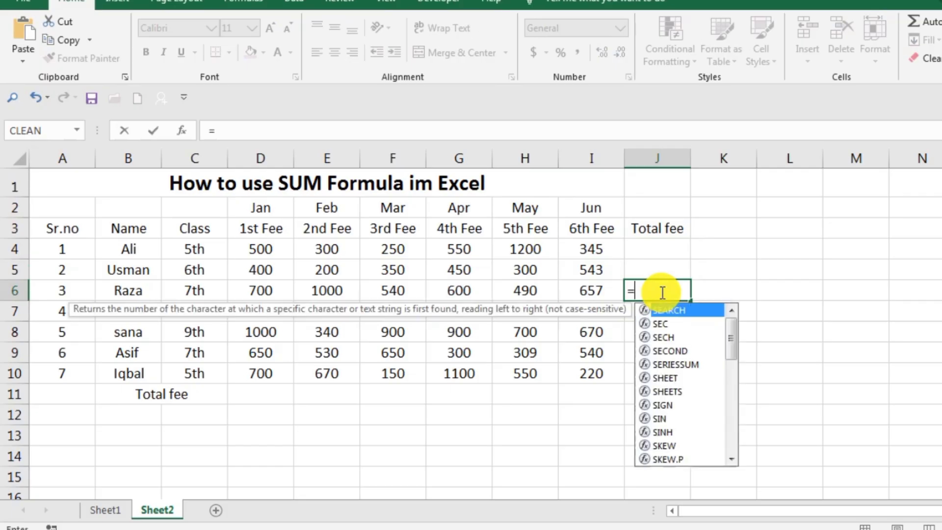
text(um)
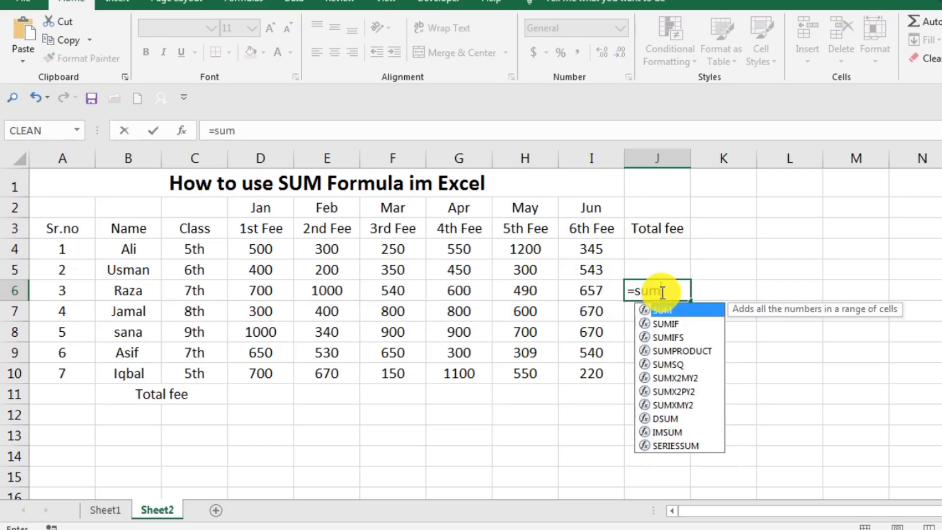
text(()
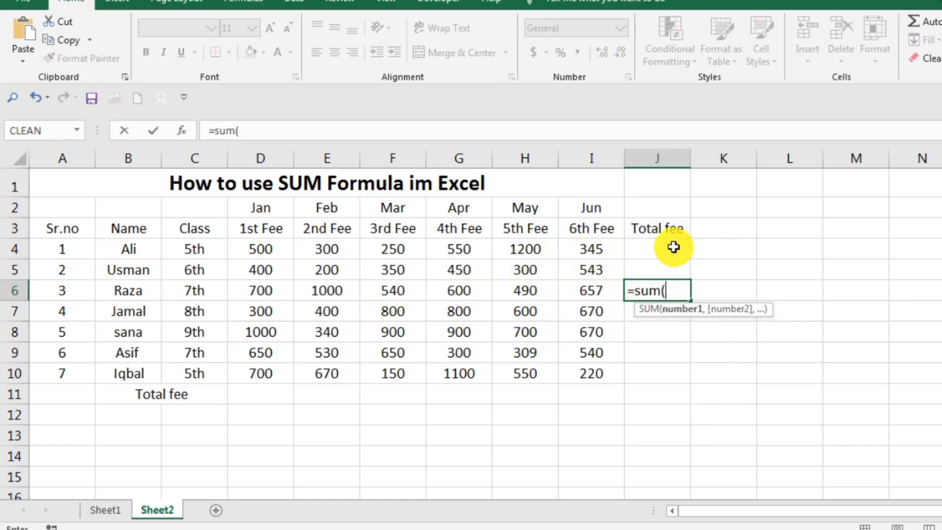
click(256, 293)
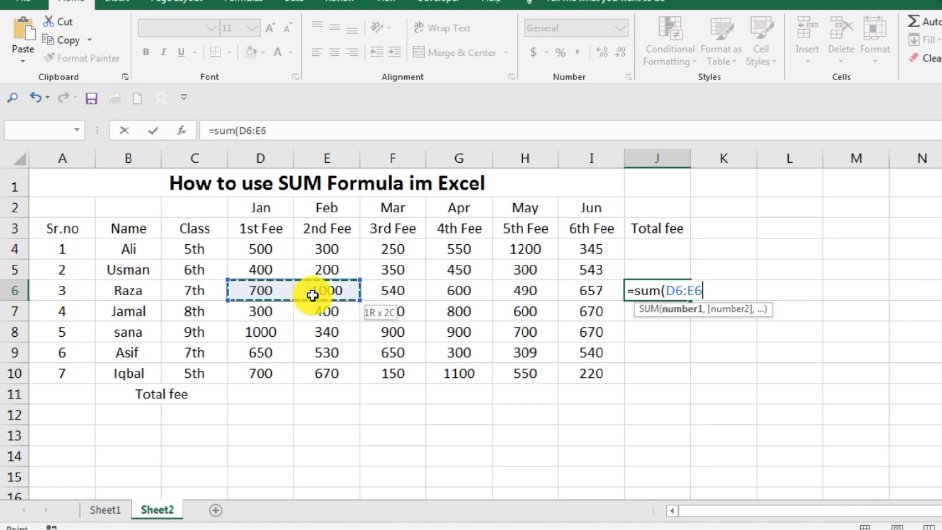
drag(313, 295, 365, 296)
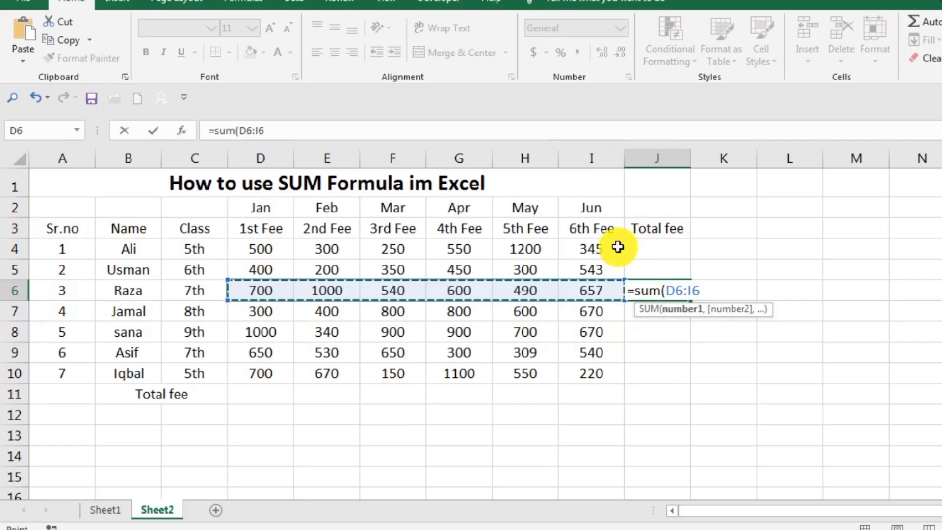
text())
key(Return)
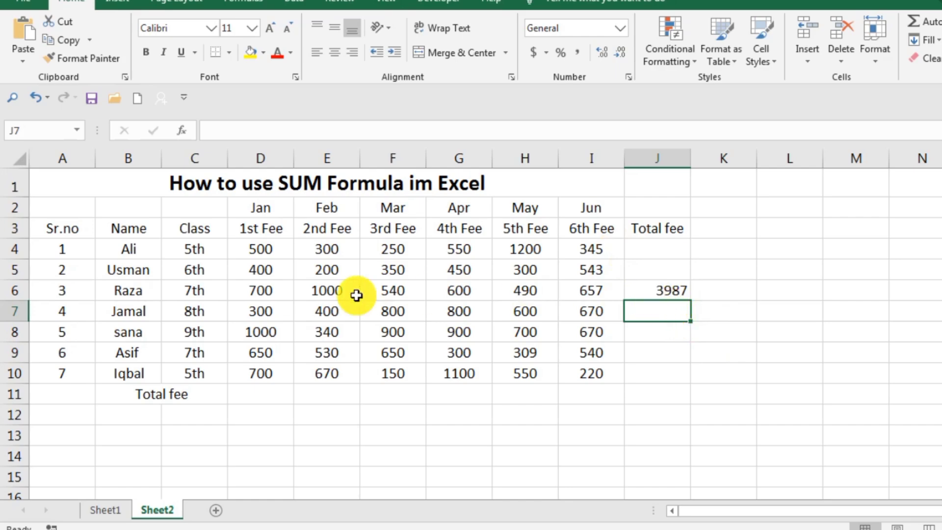
Fill the SUM formula from J6 down to J10 and up to J4 for the other students
click(673, 292)
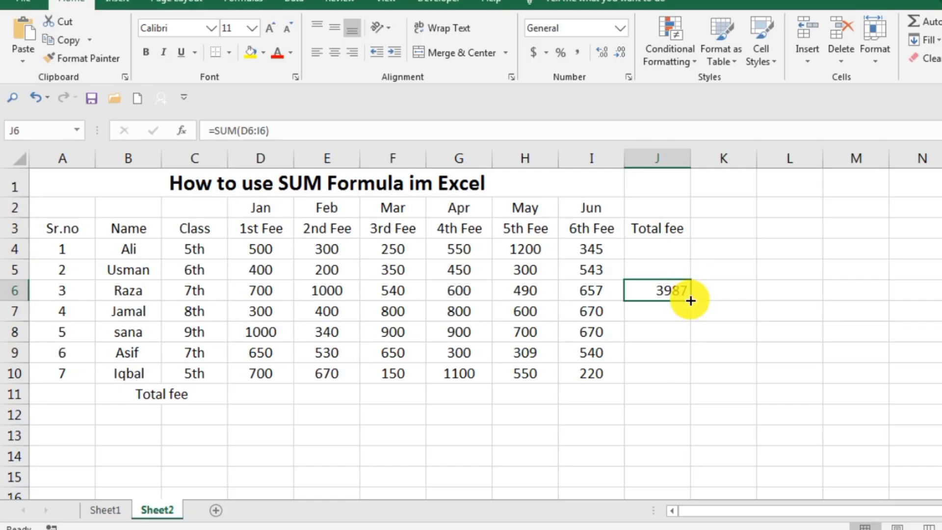
drag(692, 300, 692, 380)
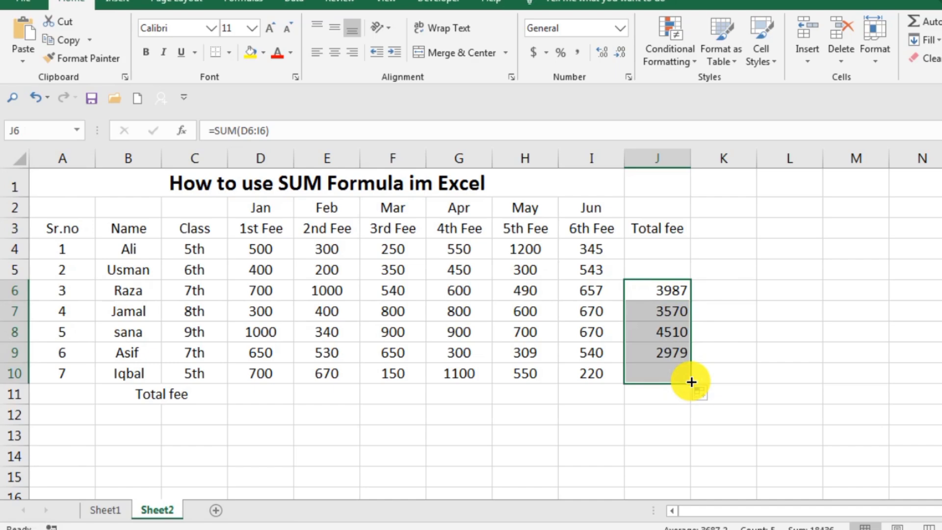
click(792, 287)
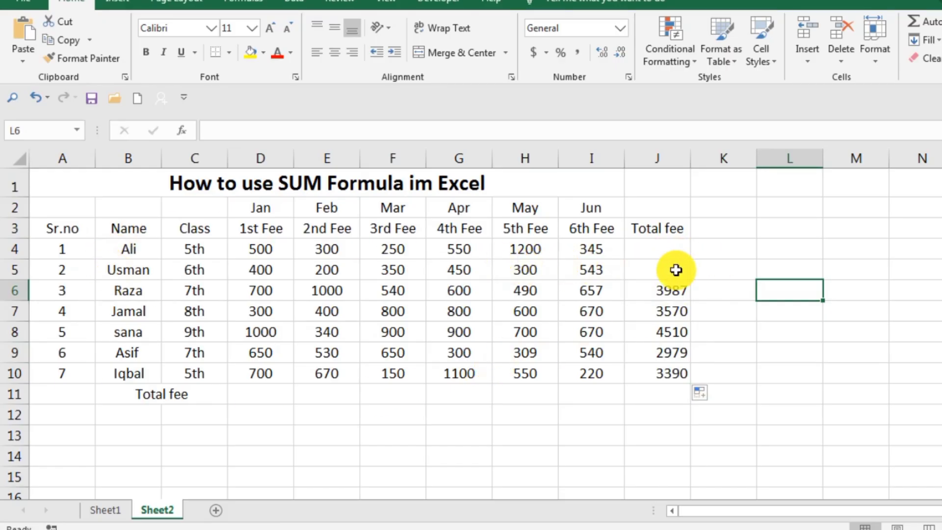
click(663, 292)
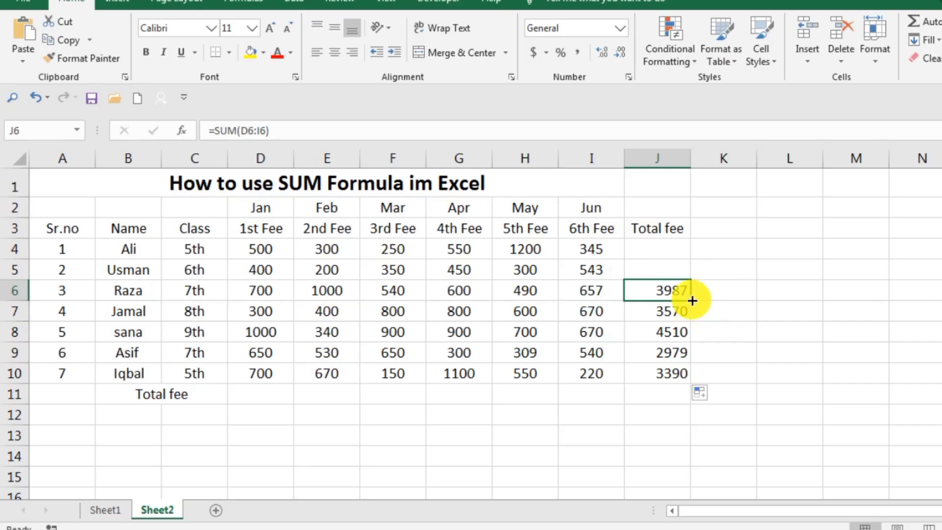
drag(692, 300, 687, 244)
click(835, 250)
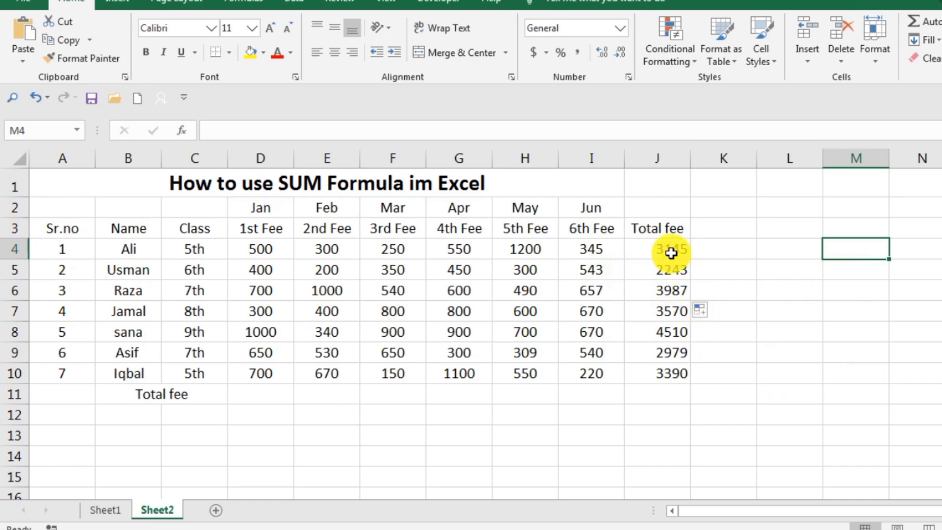
Clear all the SUM totals from J4 to J10 in the Total fee column
drag(676, 250, 656, 373)
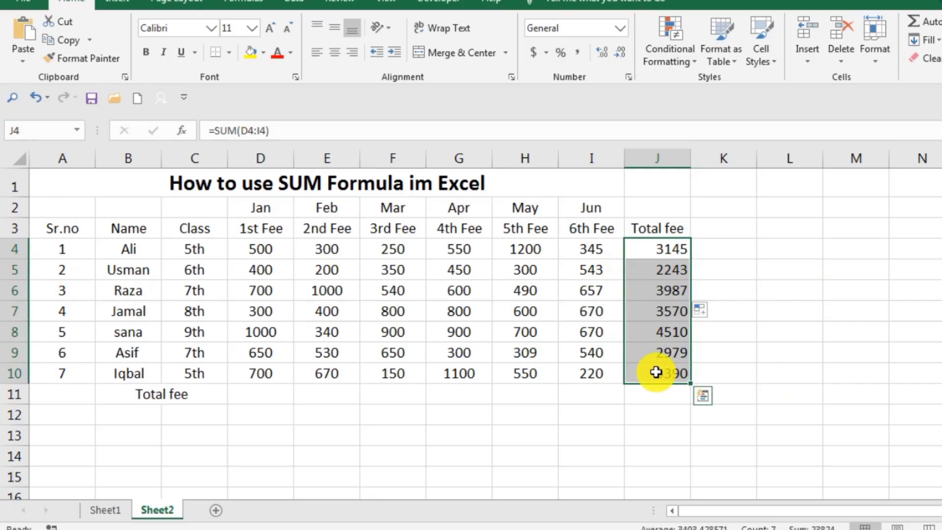
key(Delete)
click(780, 310)
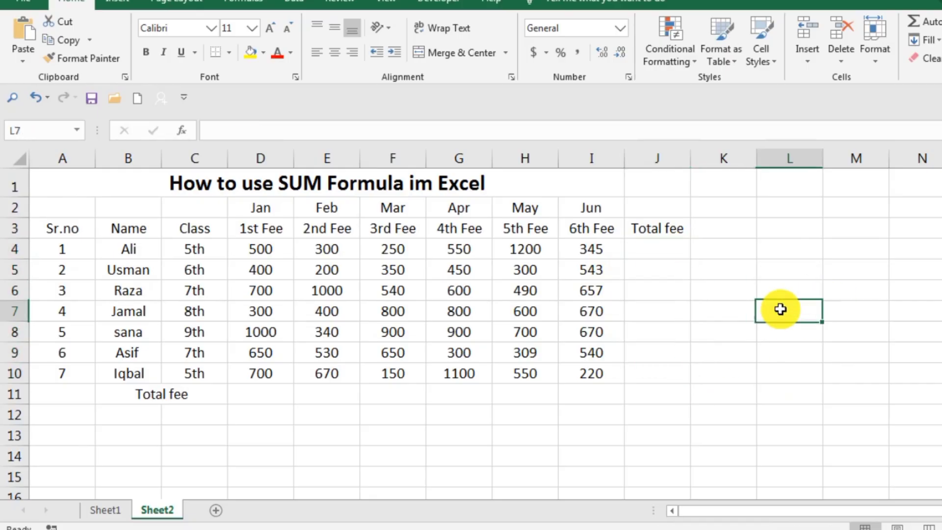
Use AutoSum on the first student's fees in D4 to I4 to place their total in J4
click(254, 251)
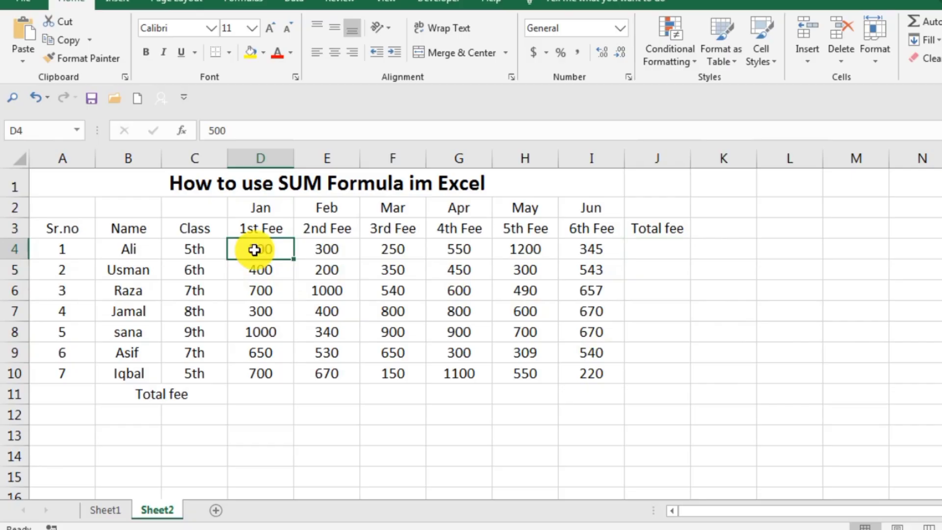
drag(254, 251, 597, 251)
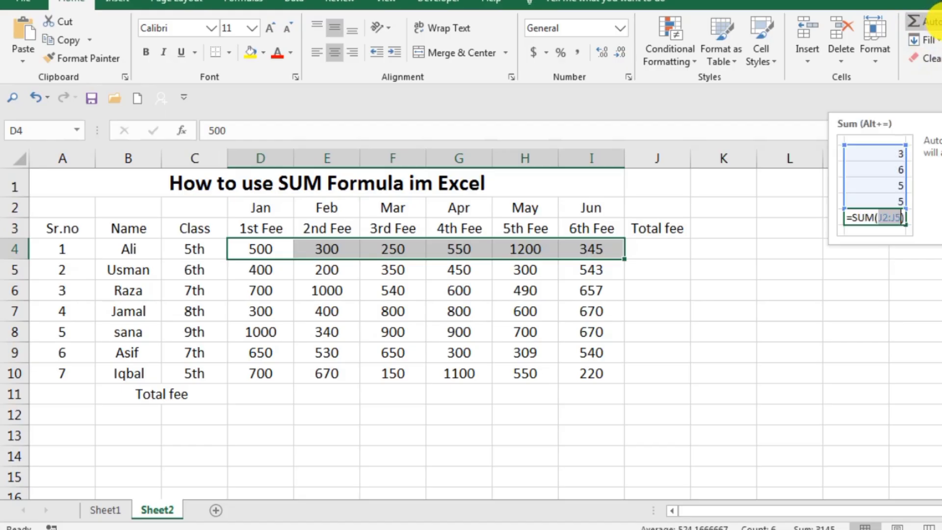
click(930, 20)
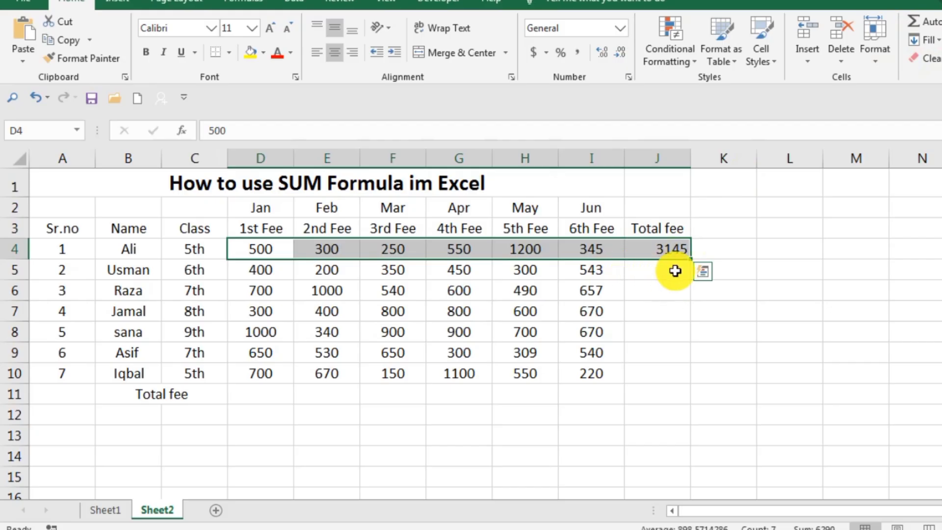
click(706, 294)
Fill the AutoSum formula from J4 down to J10 for the remaining students
click(675, 251)
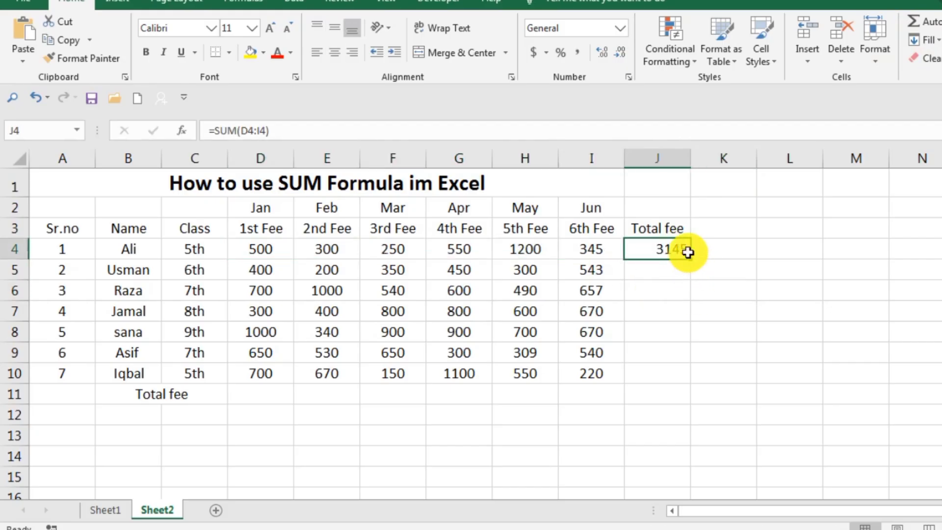
drag(690, 259, 692, 381)
click(784, 261)
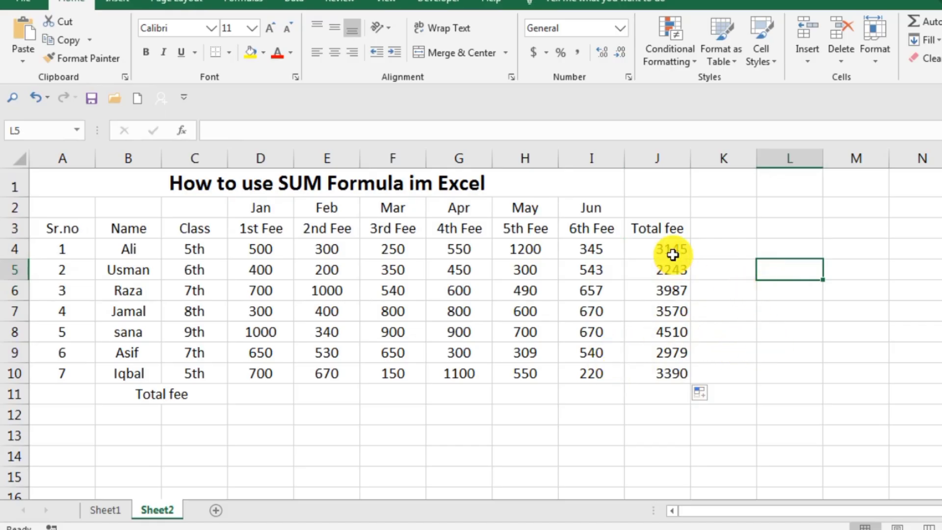
Clear the totals in J4 to J10 and enter the addition formula =D4+E4+F4+G4+H4+I4 in J4
drag(669, 255, 648, 372)
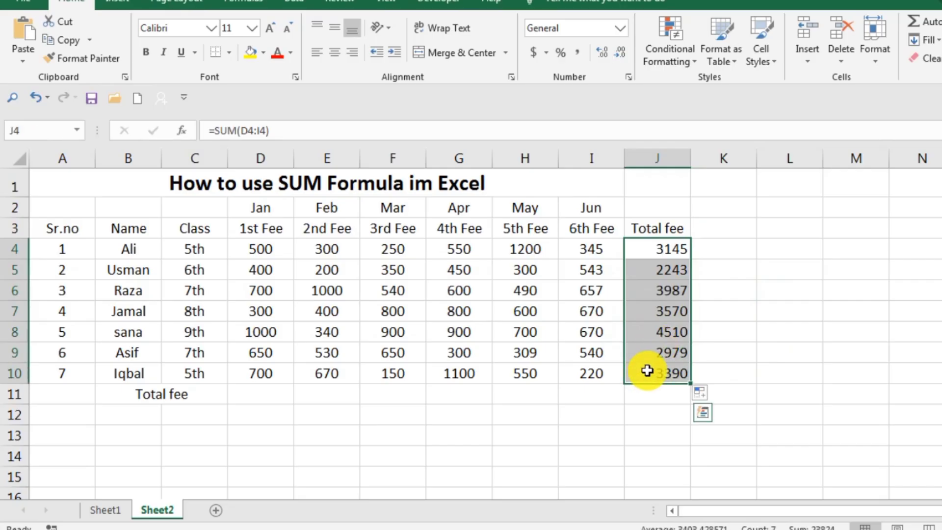
key(Delete)
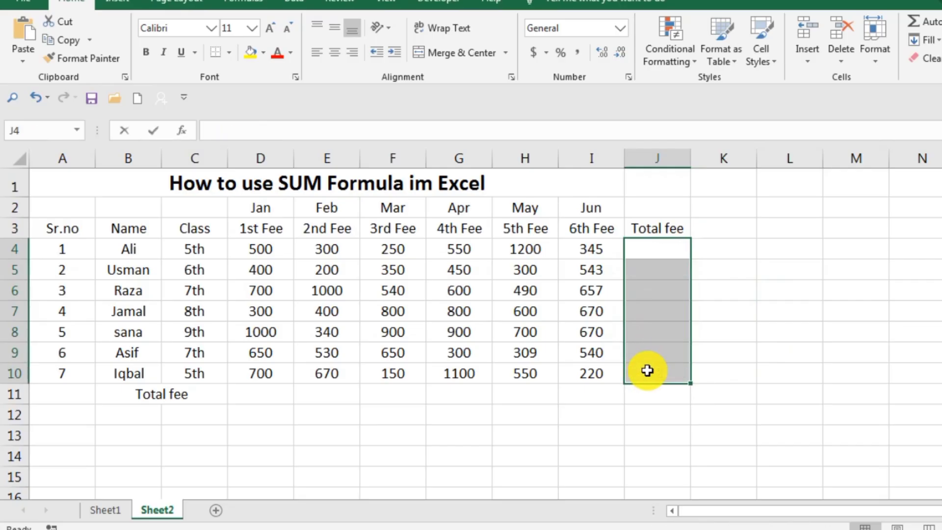
text(=)
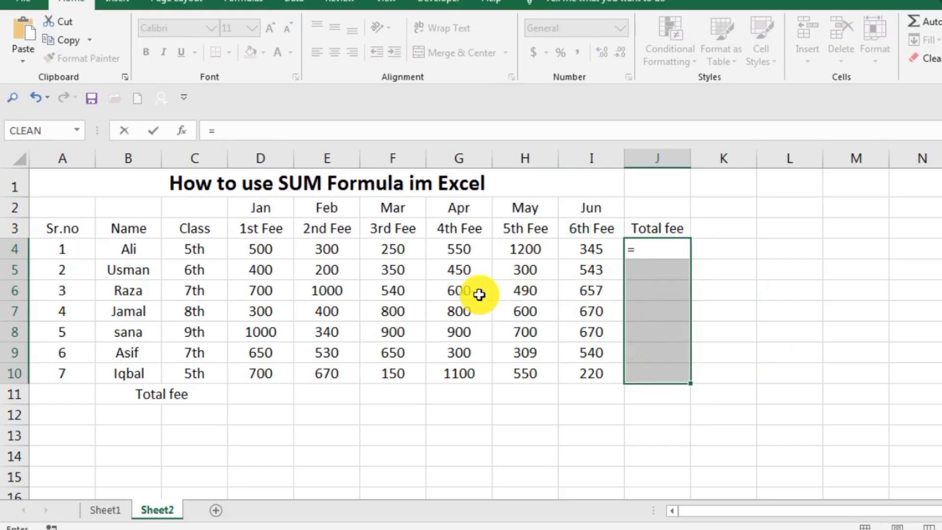
click(264, 251)
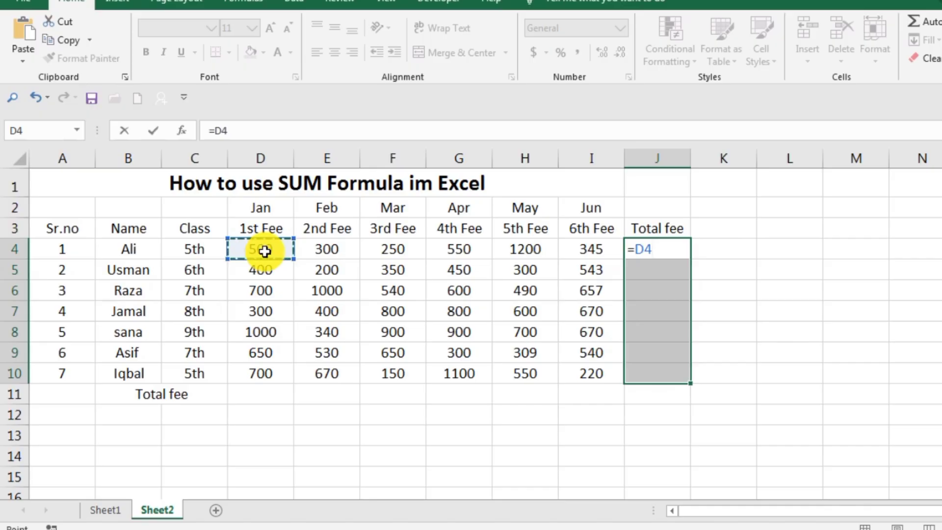
text(+)
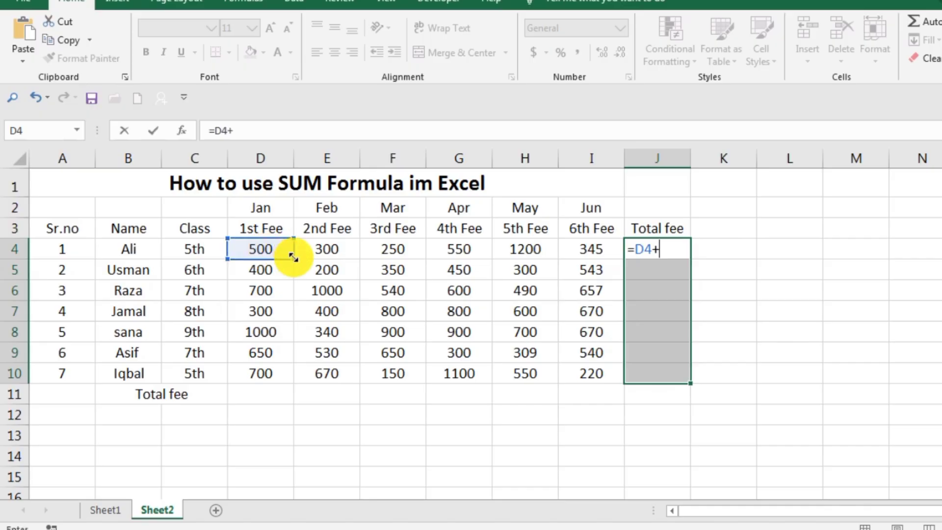
click(325, 251)
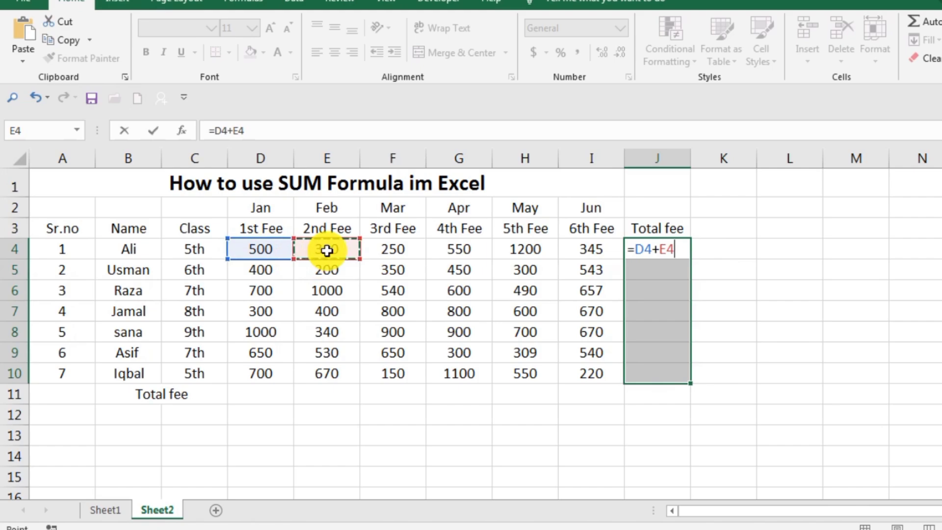
text(+)
click(390, 250)
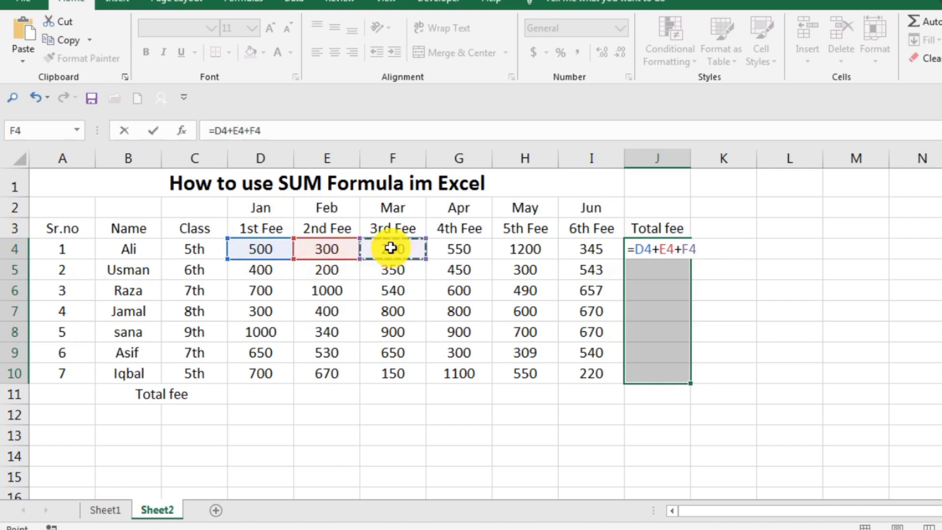
text(+)
click(457, 248)
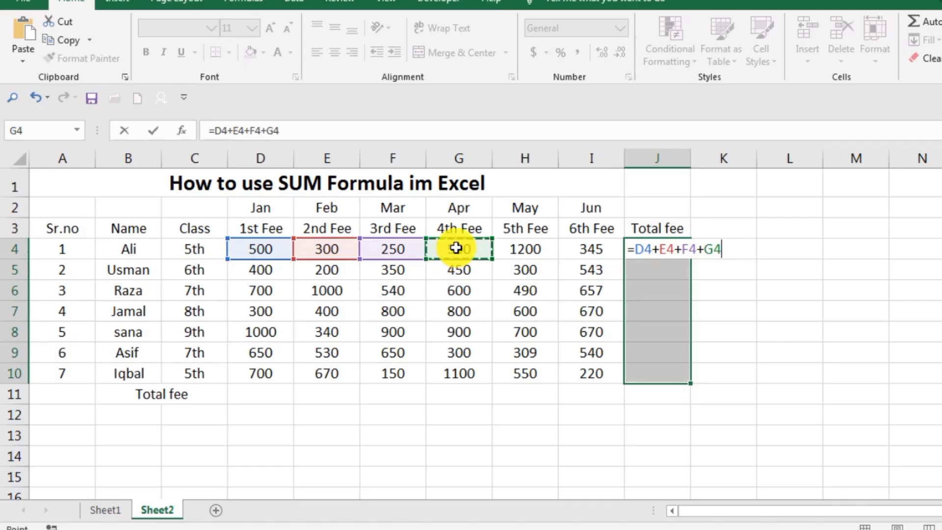
text(+)
click(530, 246)
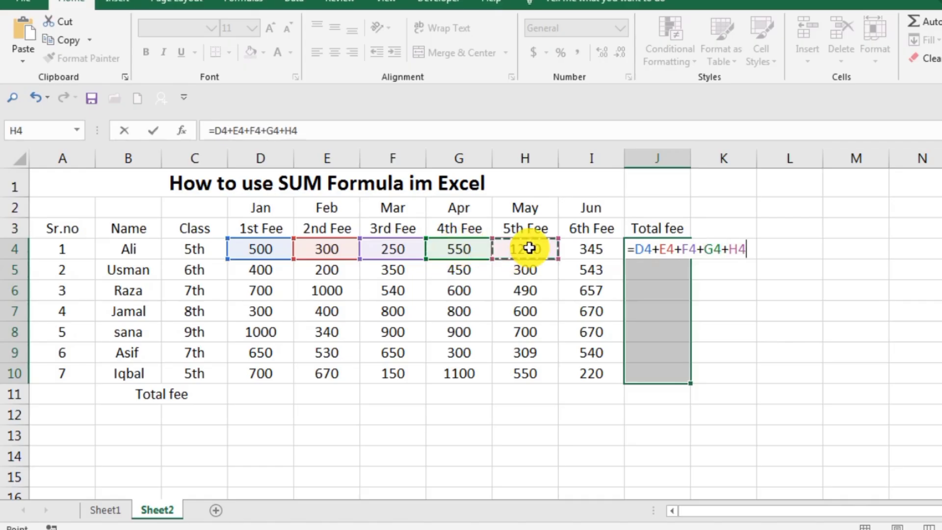
text(+)
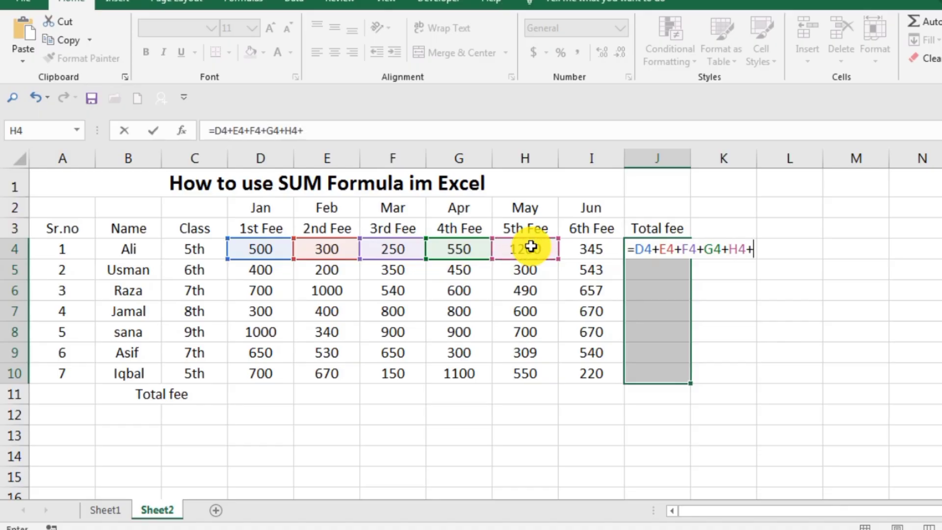
click(593, 247)
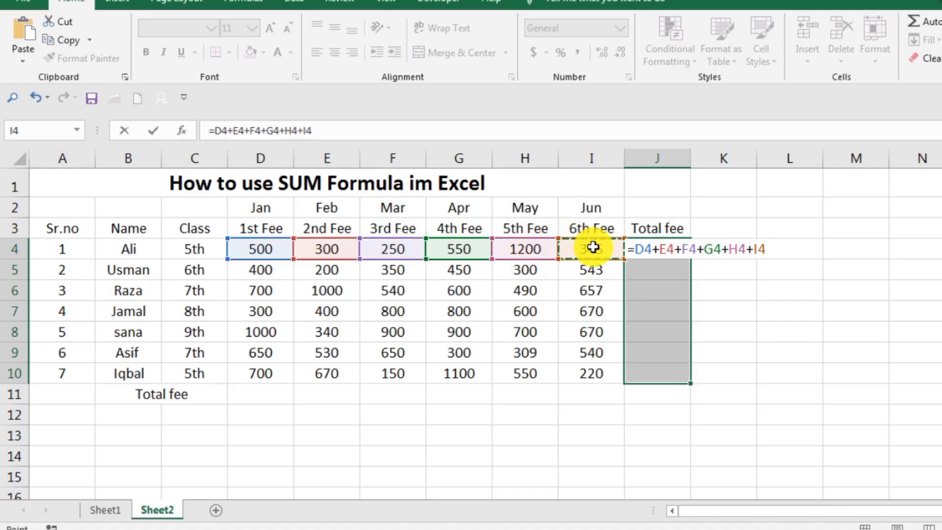
key(Return)
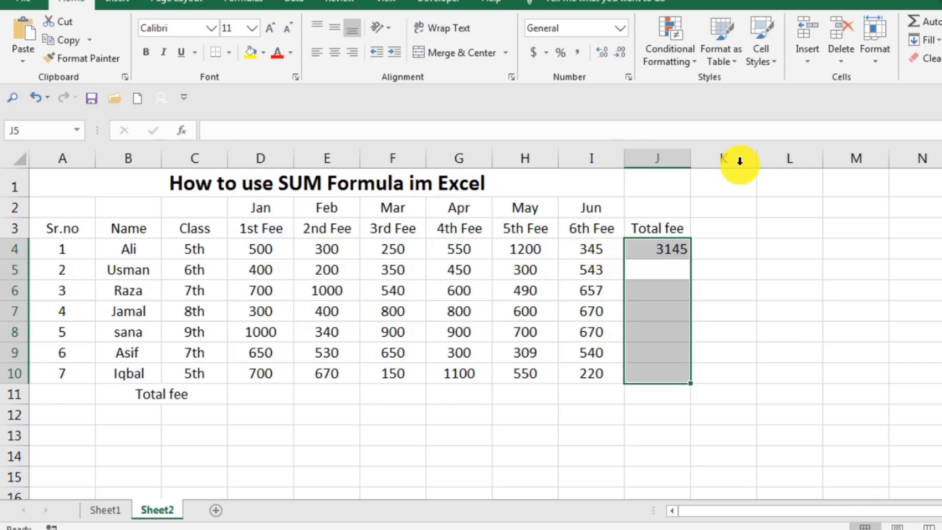
Fill the addition formula from J4 down to J10 to total every student's fees
click(797, 288)
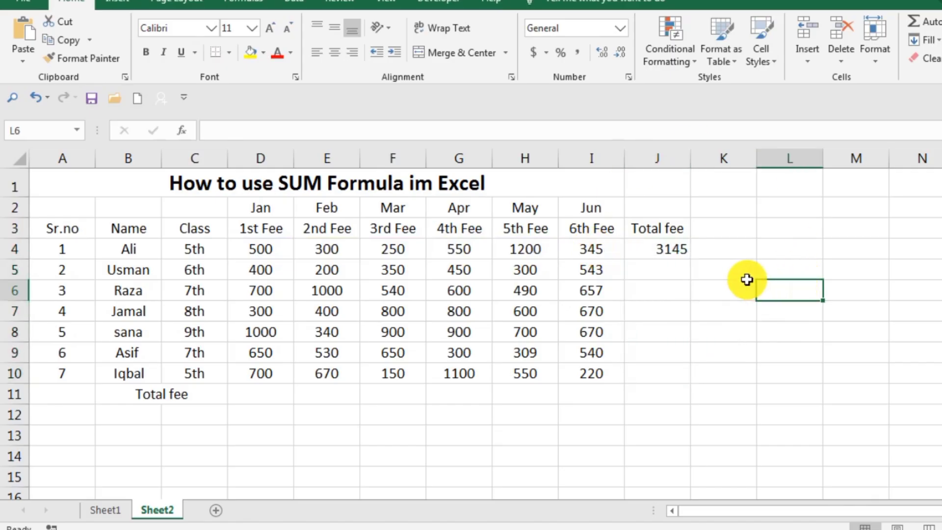
click(673, 248)
drag(690, 258, 684, 385)
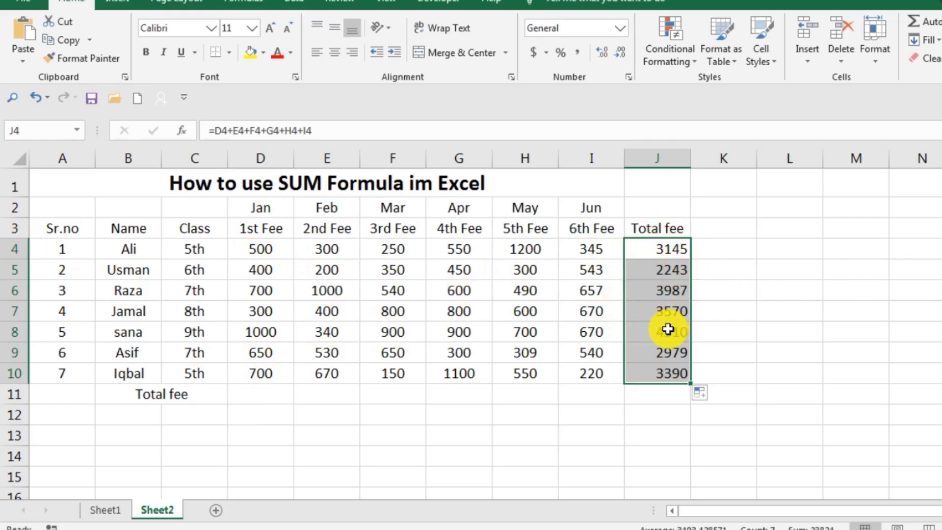
click(779, 361)
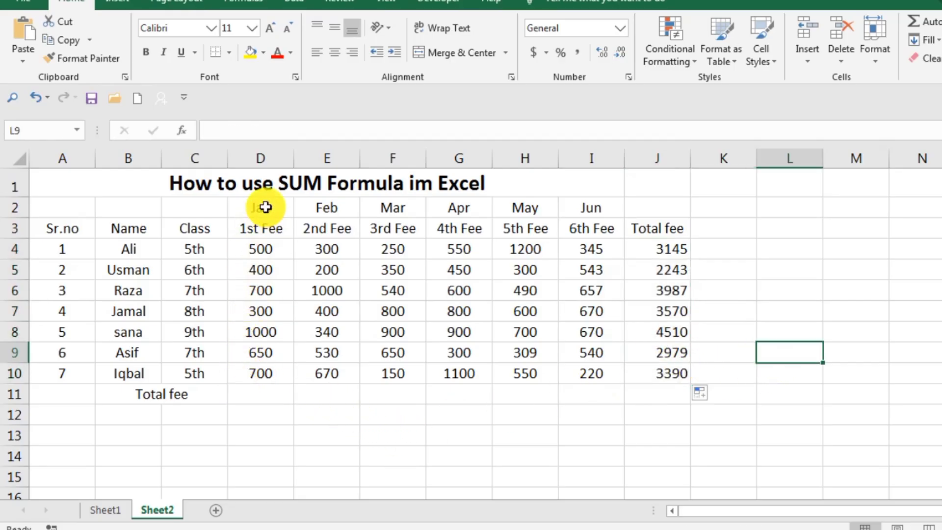
Try to total the January fees in D11 with the range formula =d4:d10
double_click(260, 392)
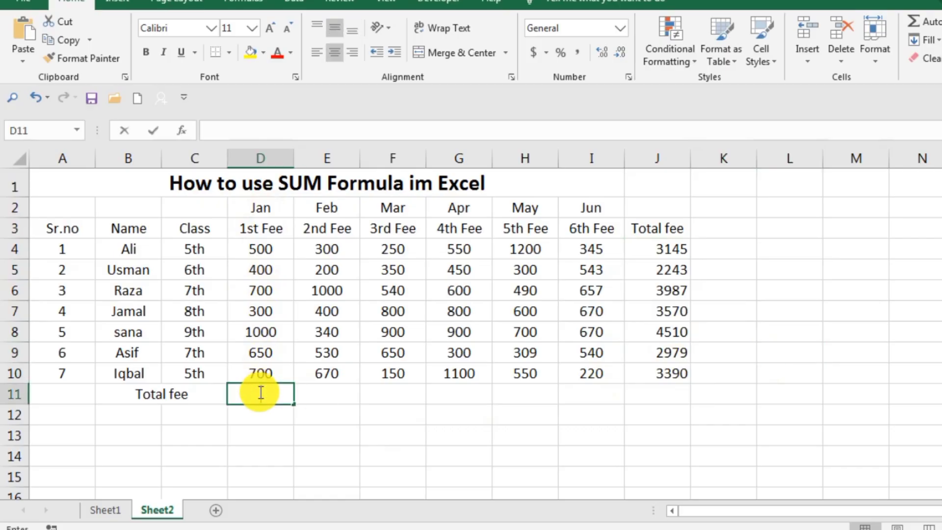
text(=)
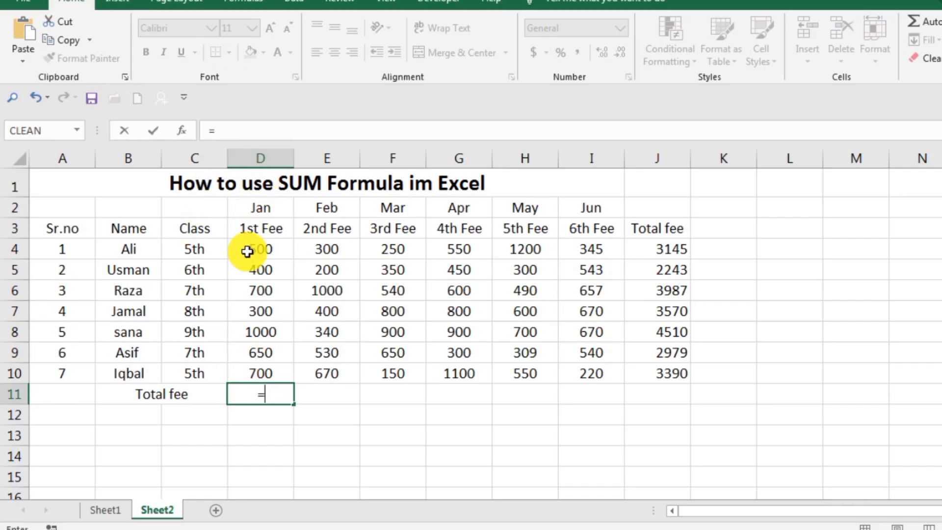
text(d4:)
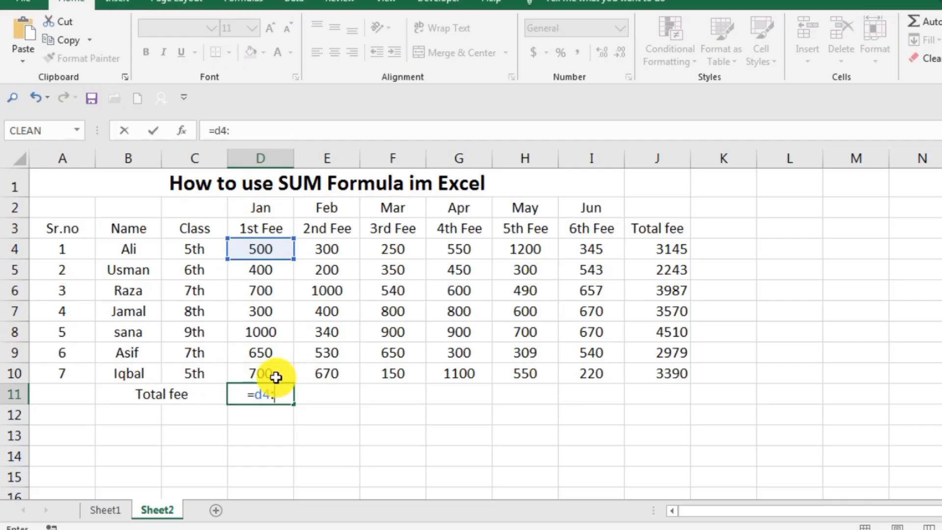
text(d)
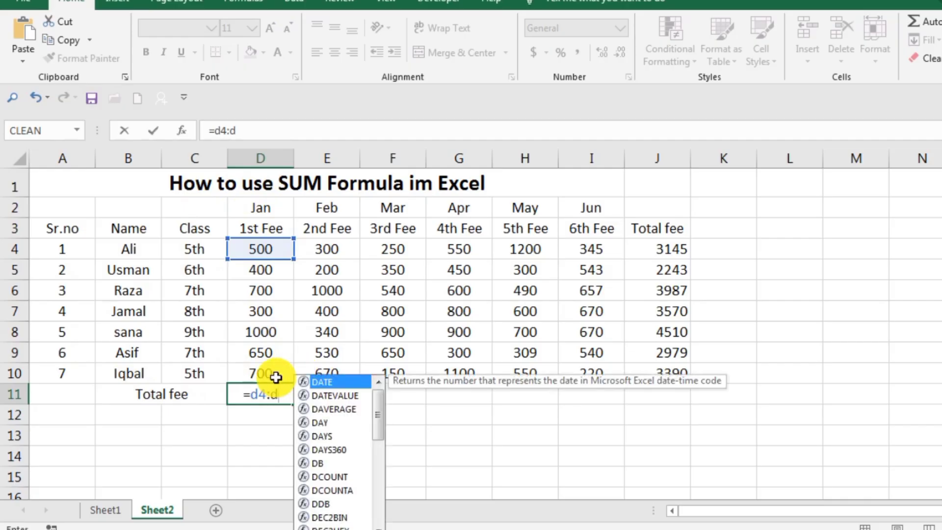
text(10)
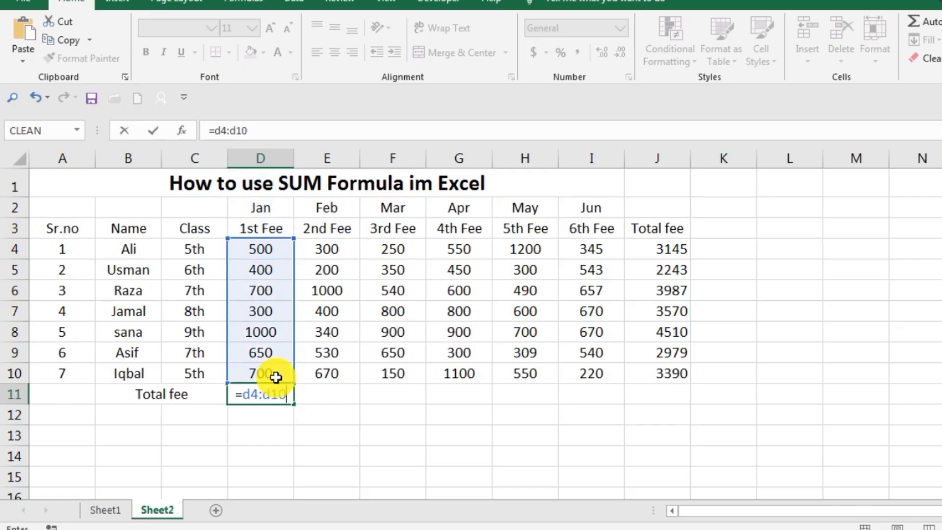
key(Return)
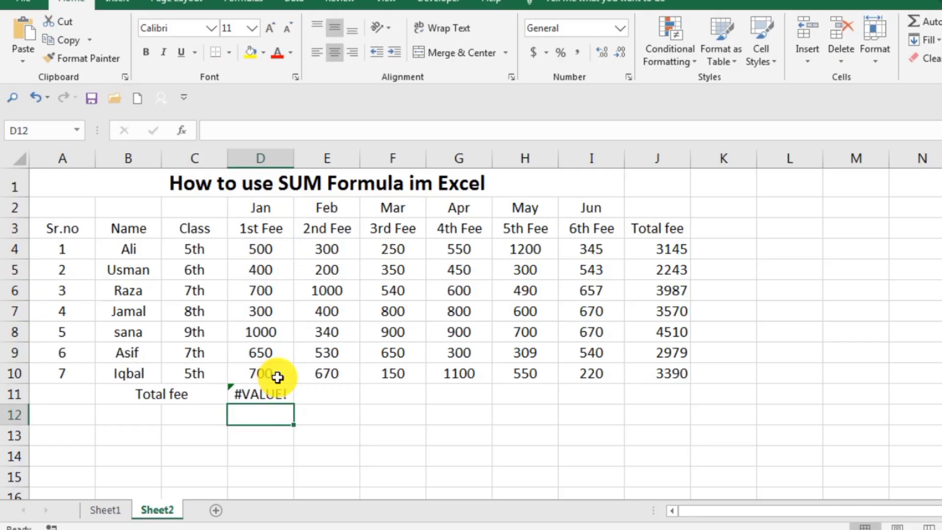
Try to insert sum before the range in the D11 formula, and clear the cell
click(261, 396)
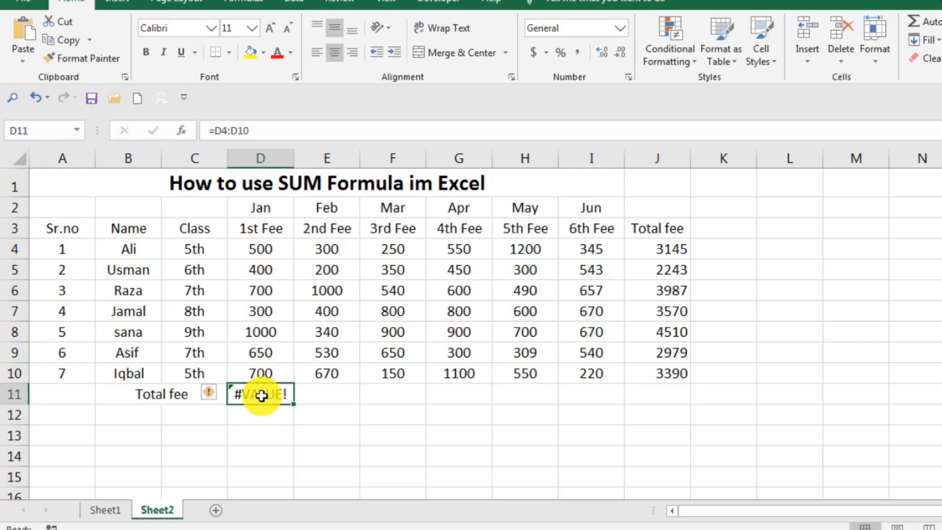
double_click(262, 395)
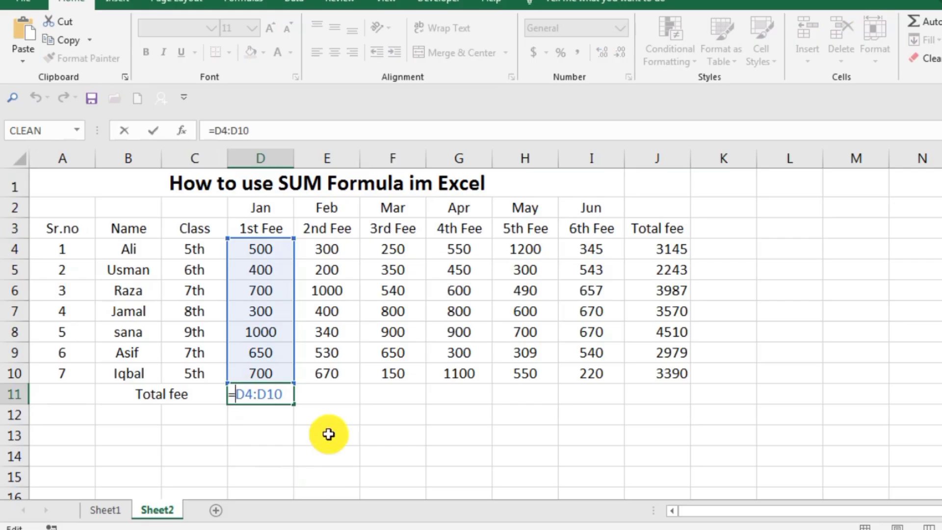
text(sum)
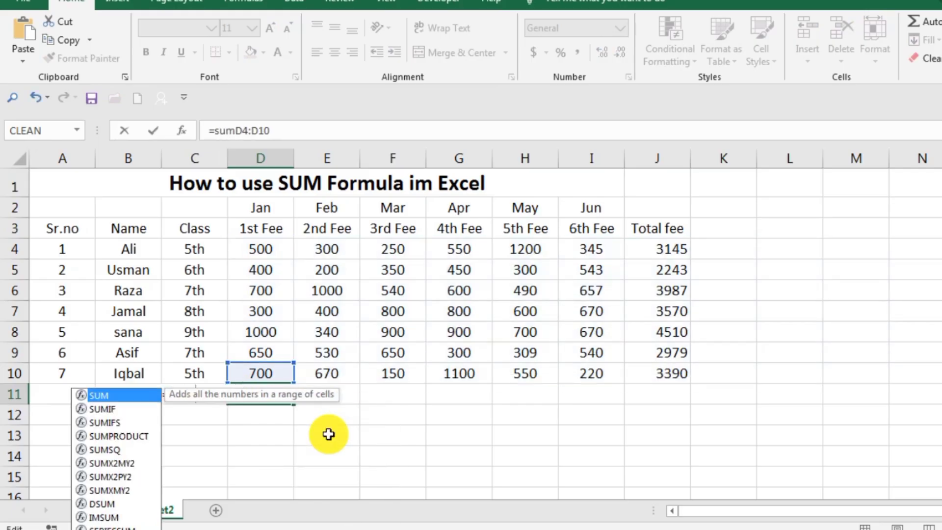
click(446, 450)
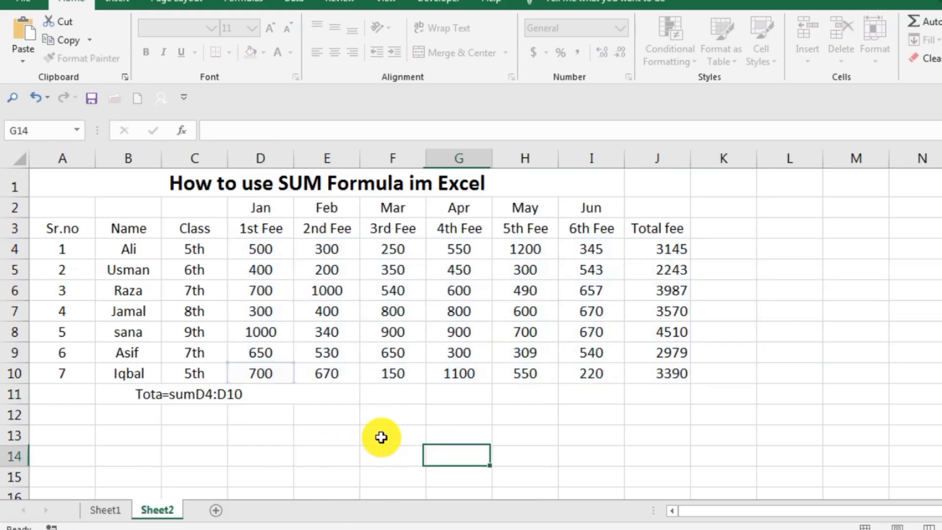
click(284, 398)
key(Delete)
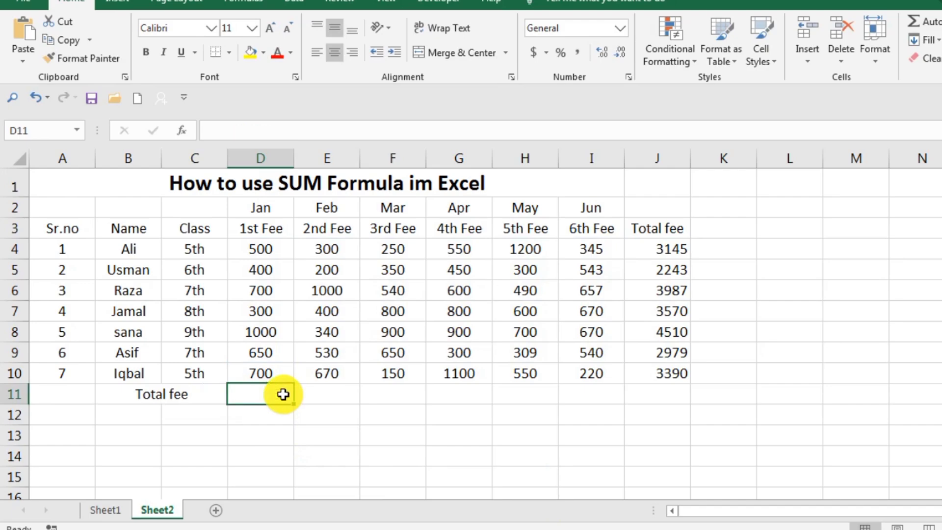
Enter the formula =sum(d4:d10) in D11 to total the January fees
text(=sum)
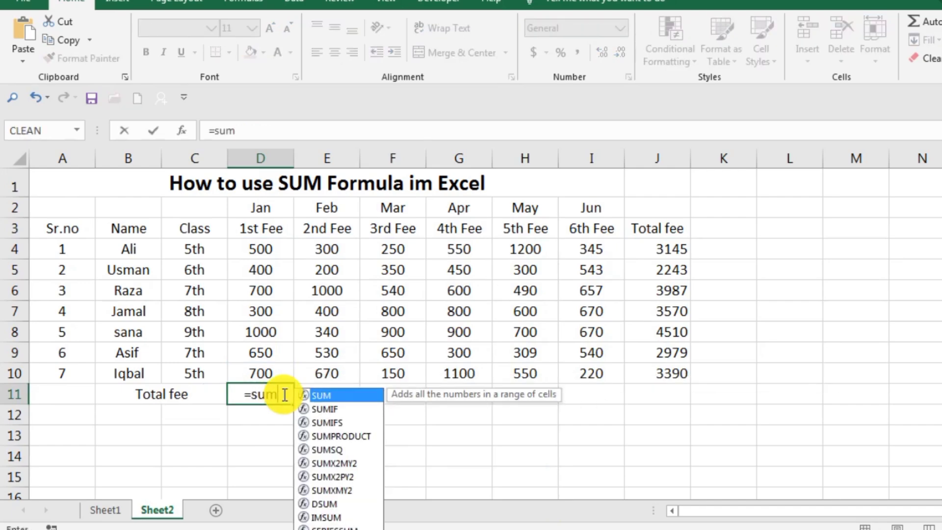
text(()
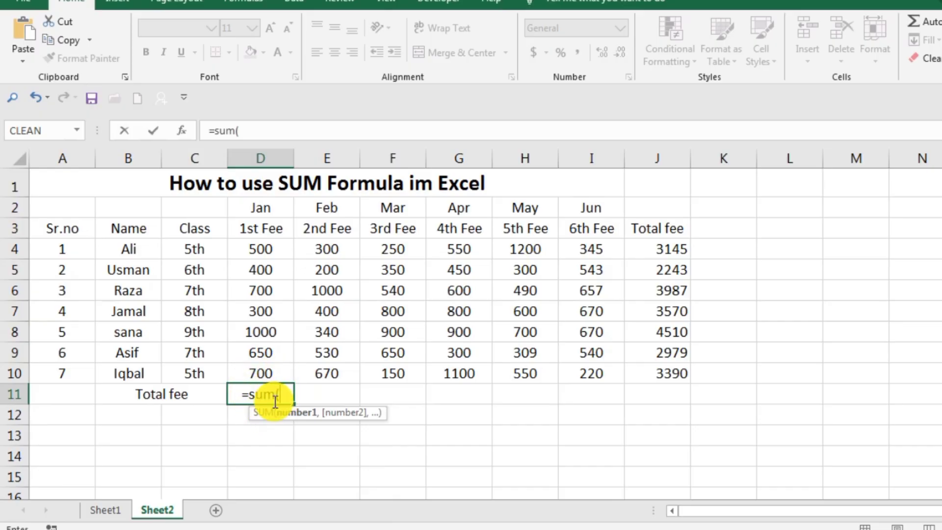
text(d4)
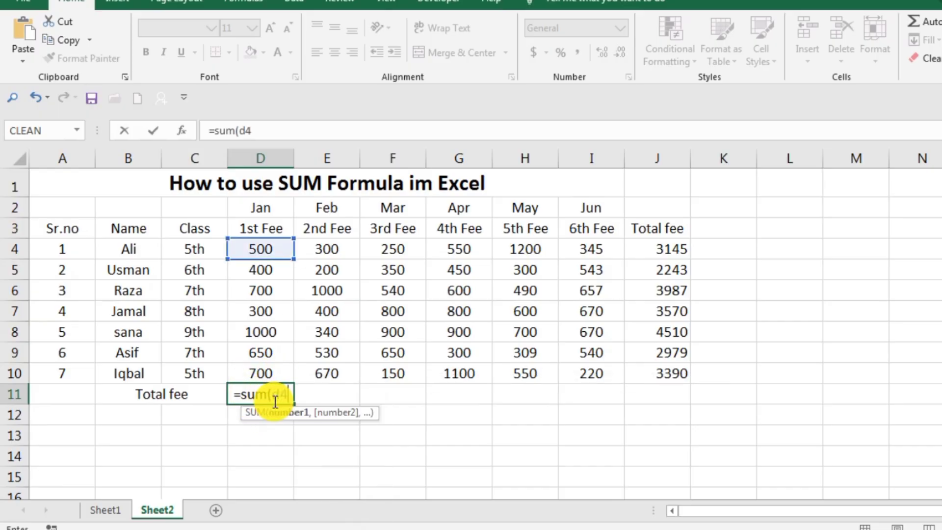
text(:)
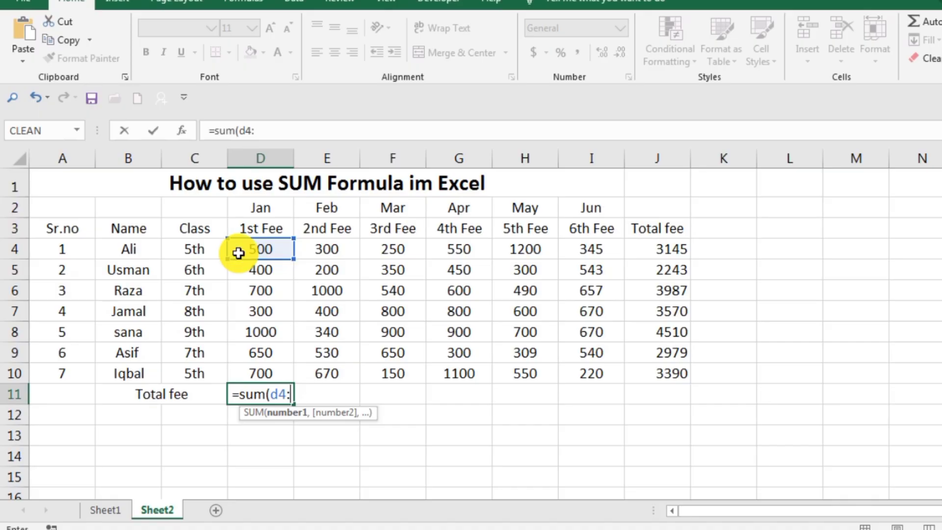
text(d)
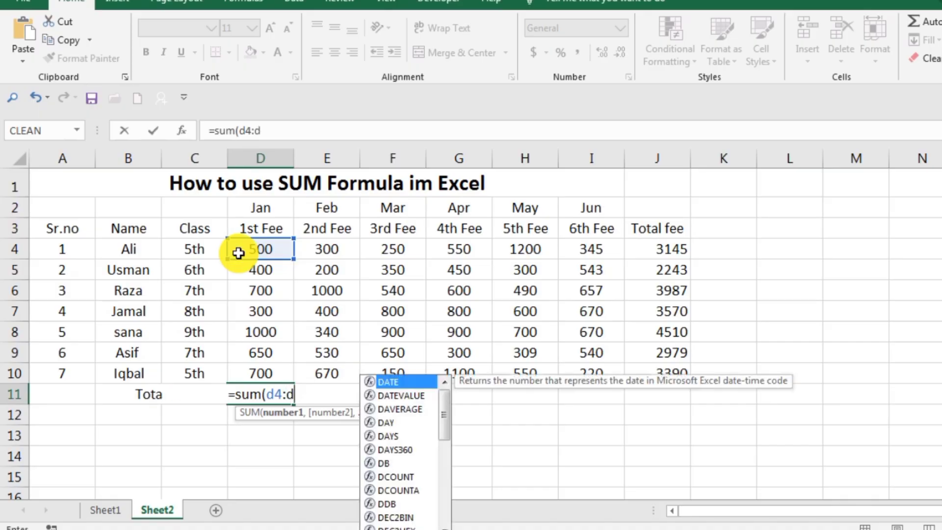
text(10)
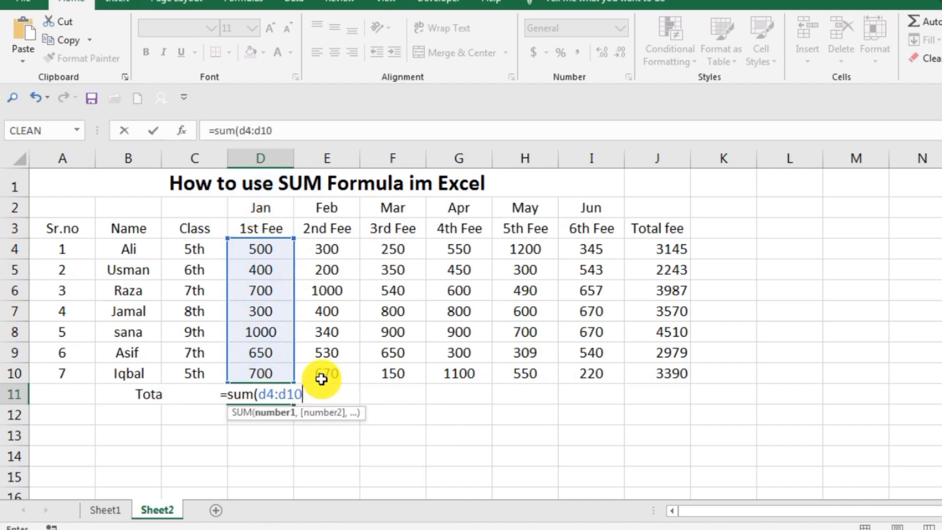
text())
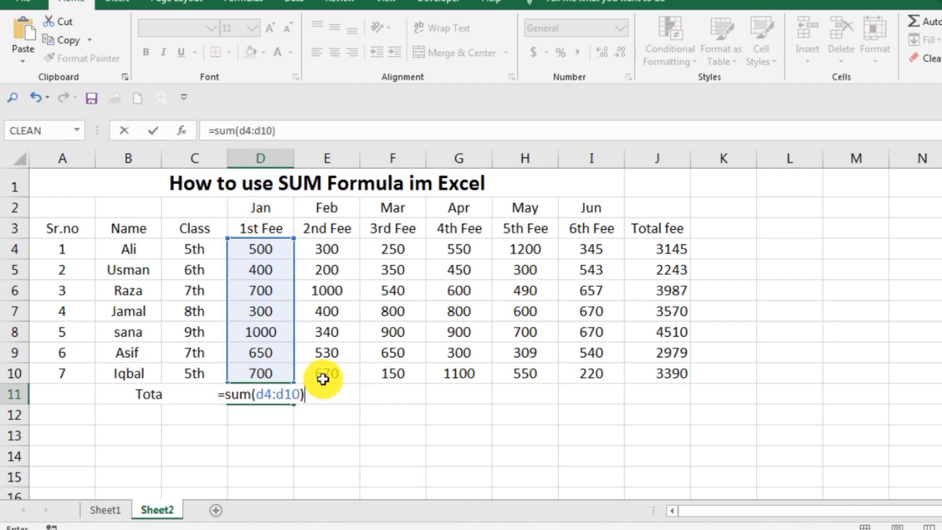
key(Return)
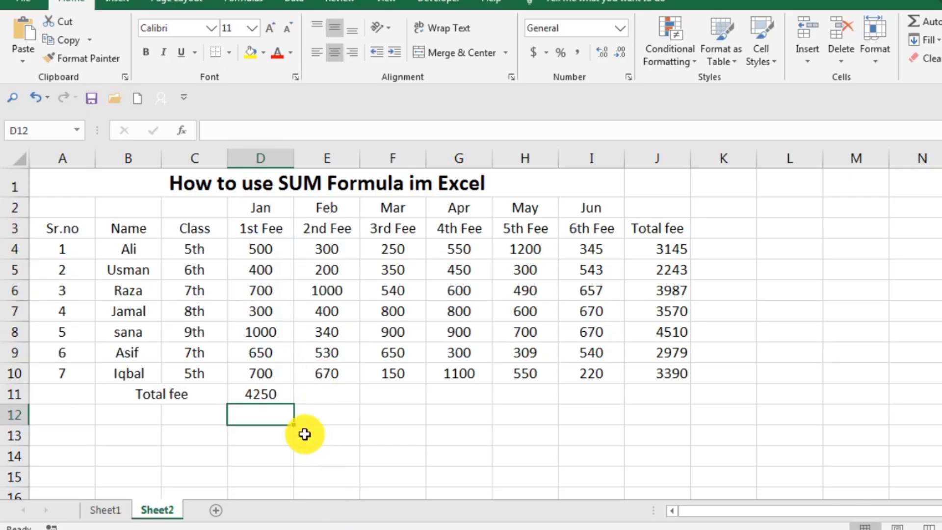
Clear D11 and re-enter its SUM formula, picking the January fees D4:D10 on the sheet as the range
click(280, 393)
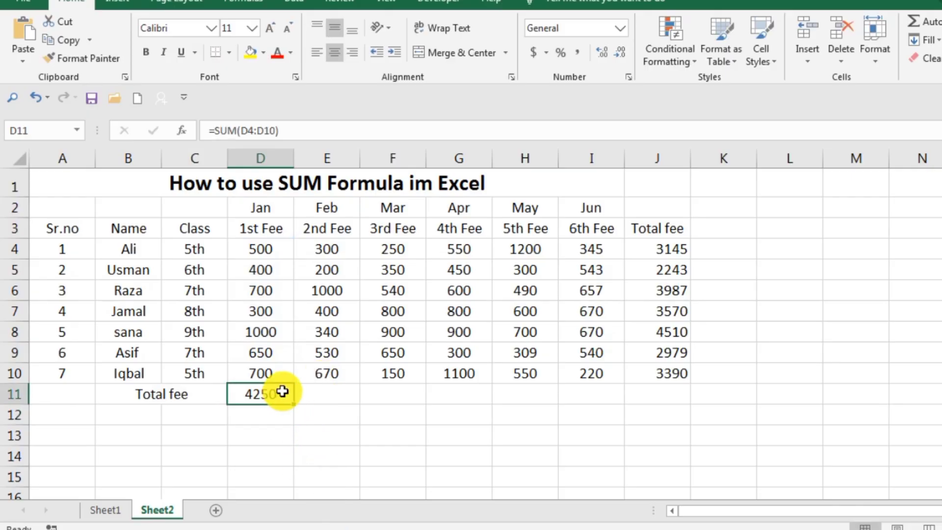
double_click(283, 392)
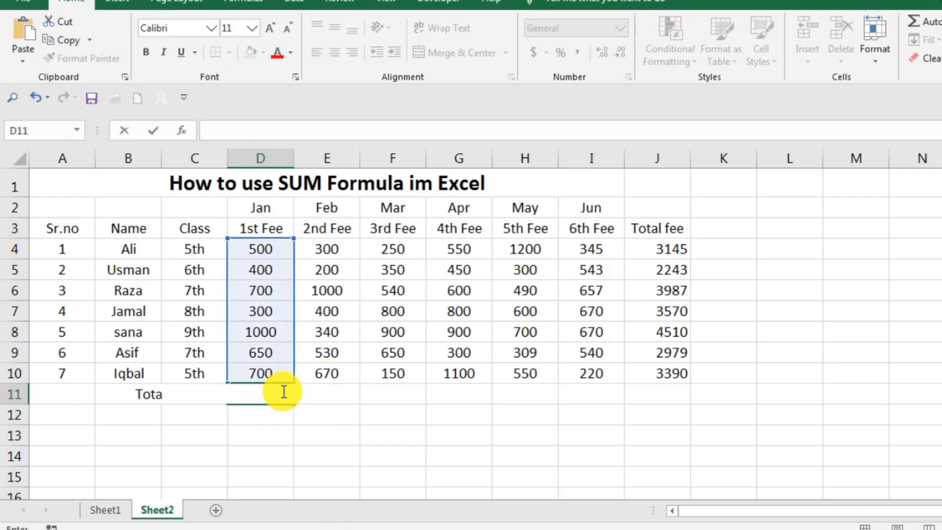
click(266, 454)
click(283, 391)
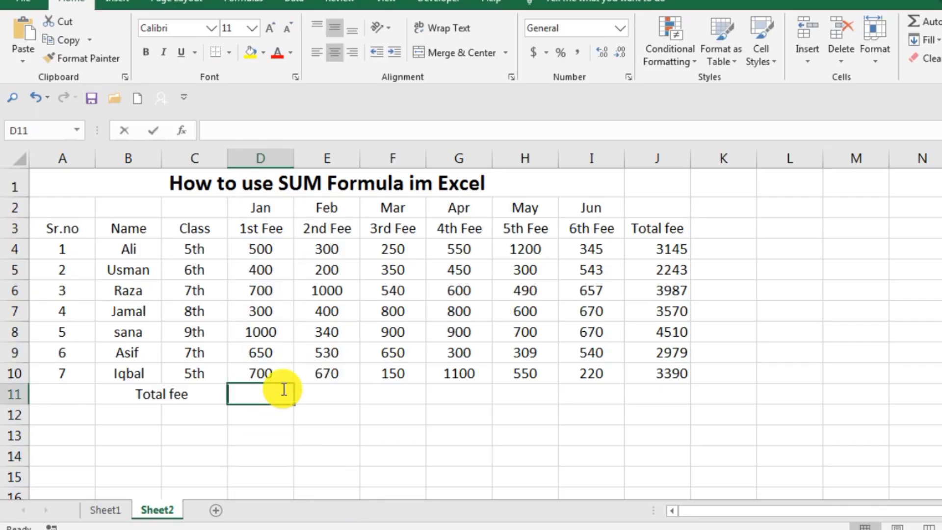
double_click(284, 390)
text(=)
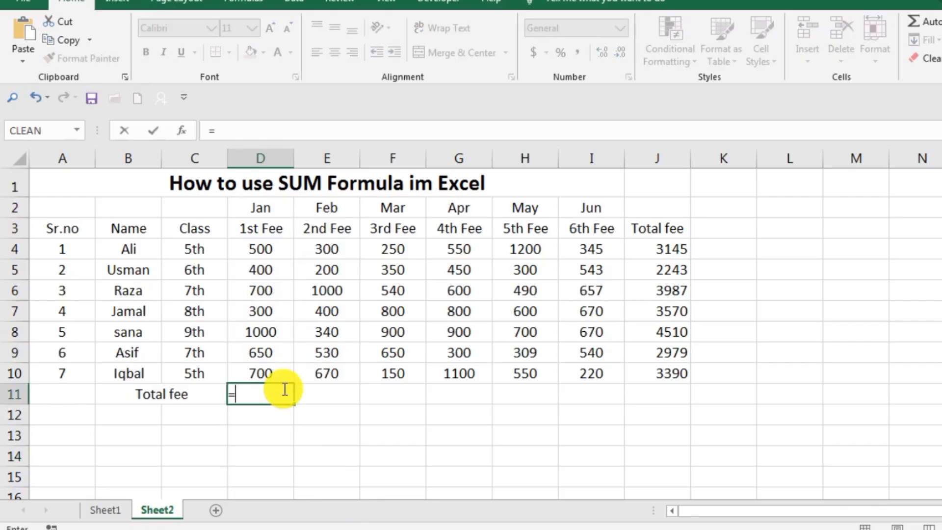
text(s)
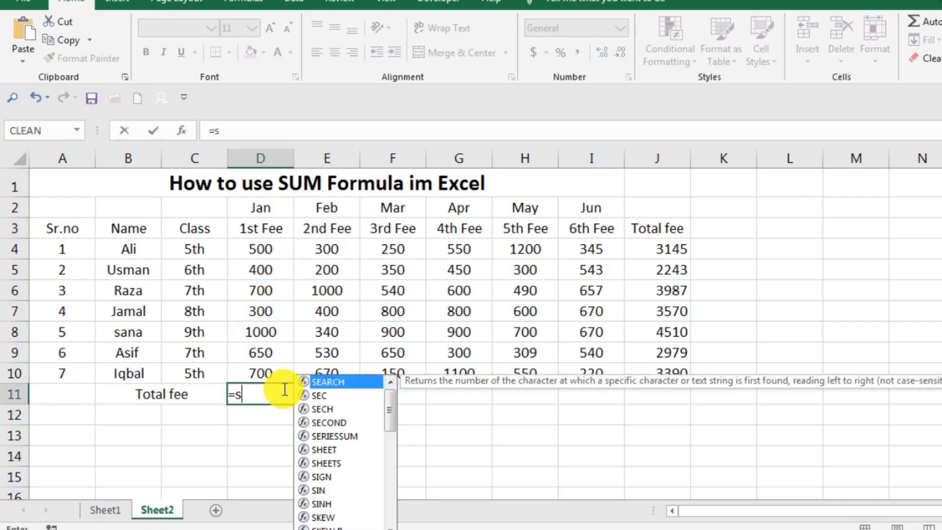
text(um)
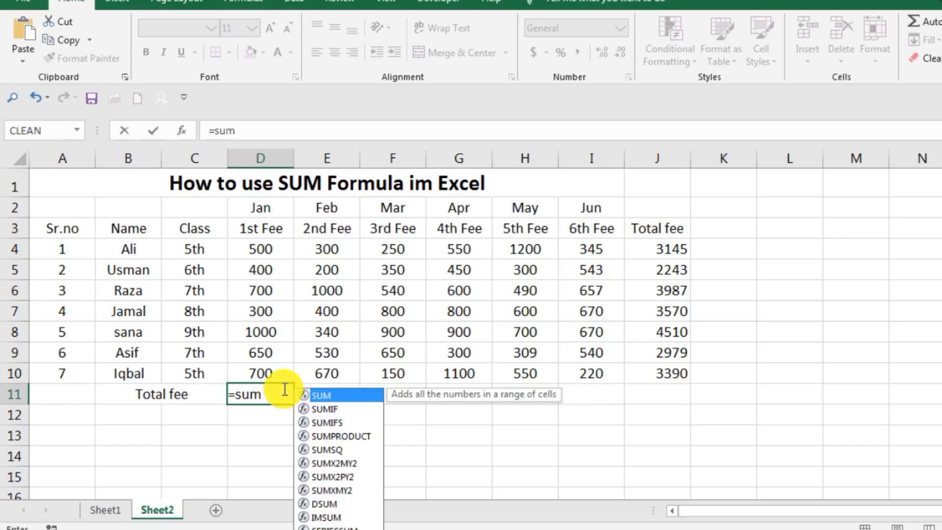
text(()
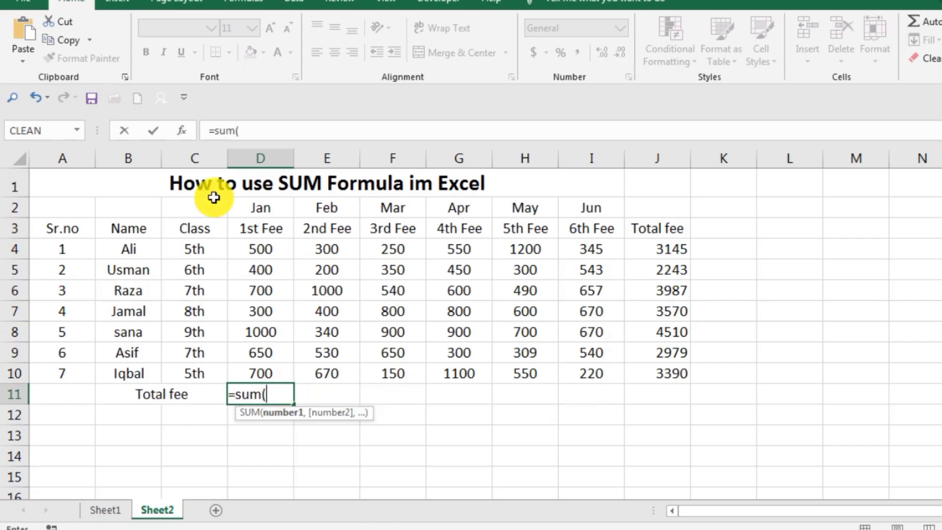
click(271, 253)
drag(271, 253, 263, 373)
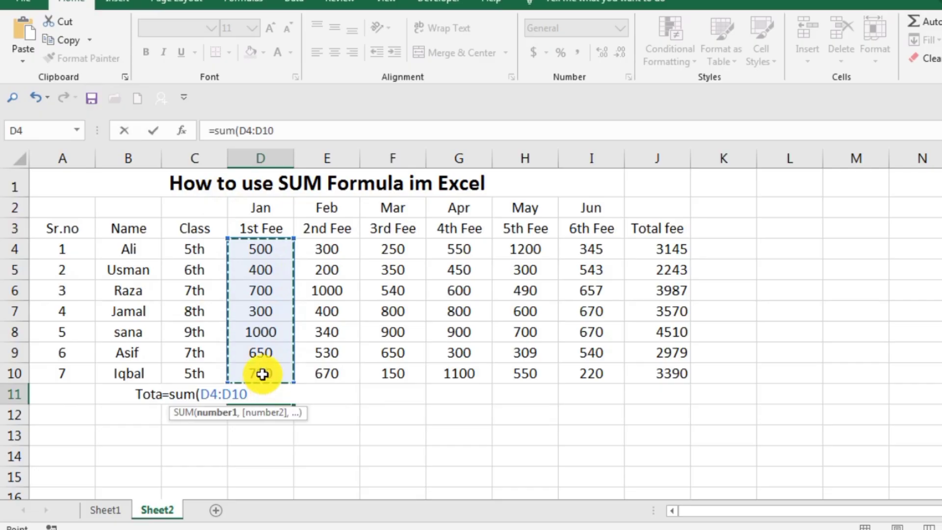
text())
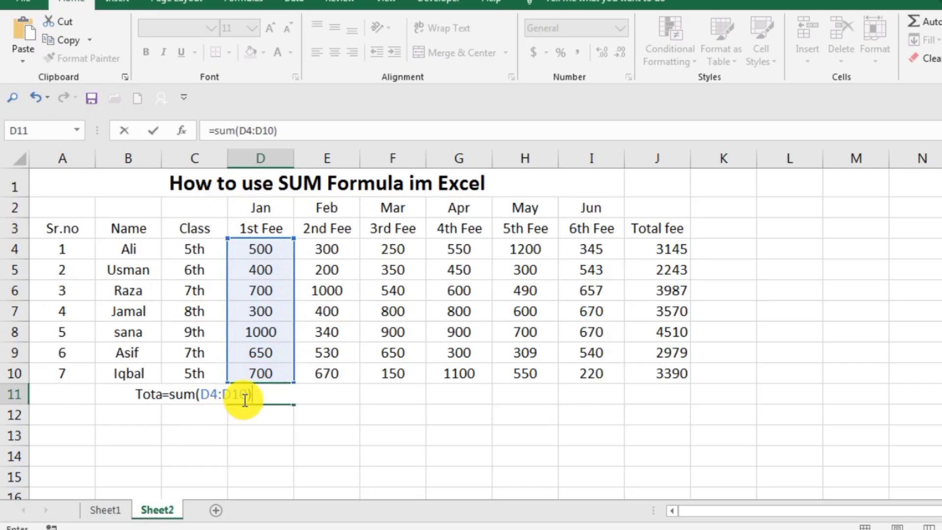
key(Return)
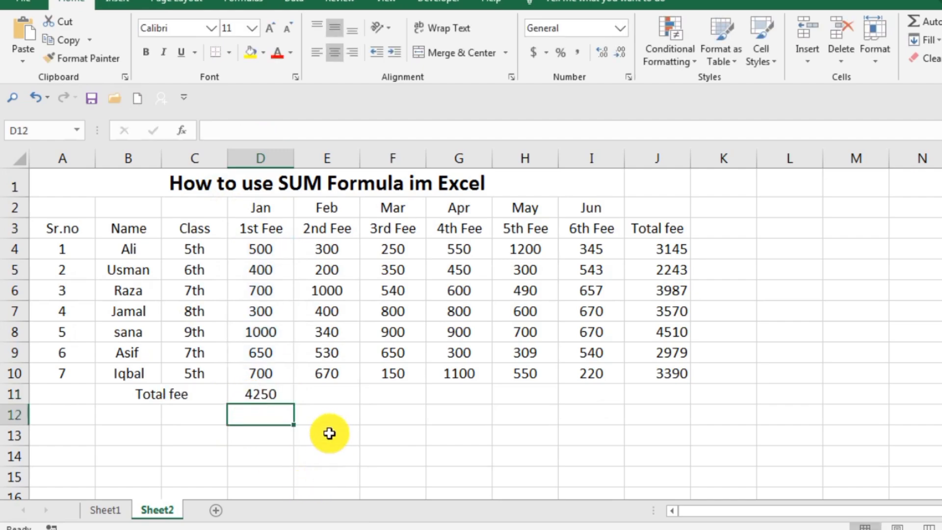
Clear D11 and use AutoSum on the January fees in D4 to D10 to place their total in D11
click(278, 400)
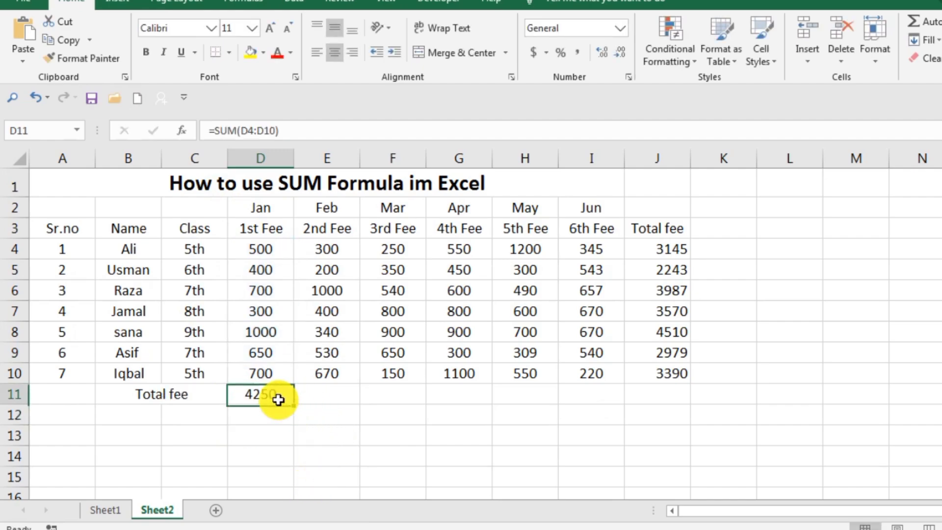
key(F2)
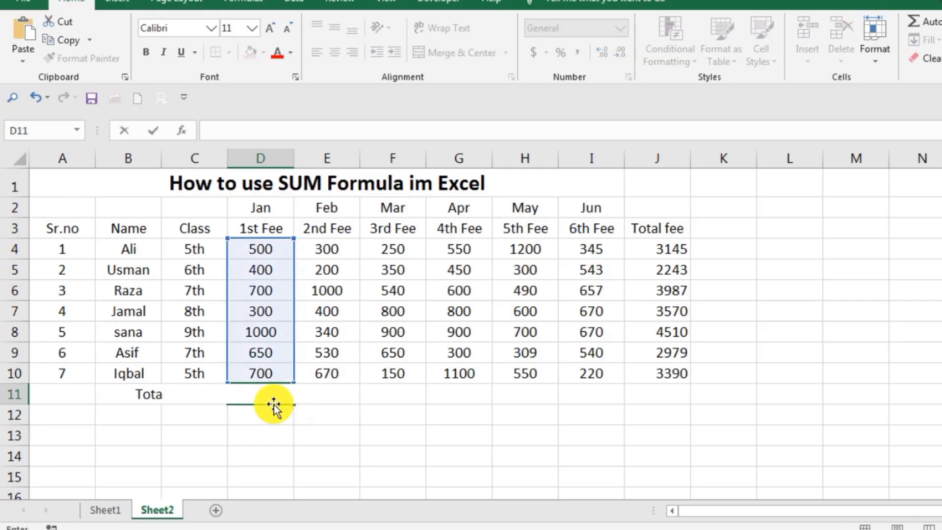
click(381, 453)
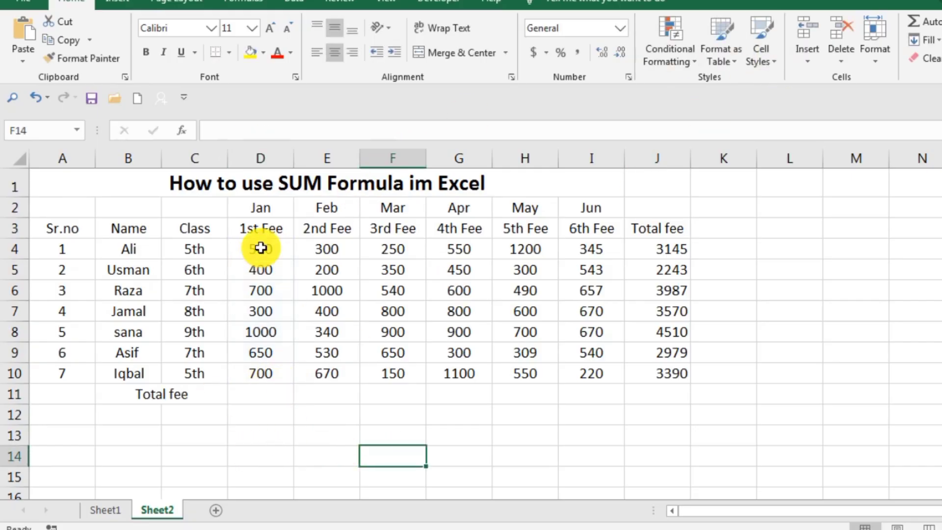
drag(261, 248, 265, 361)
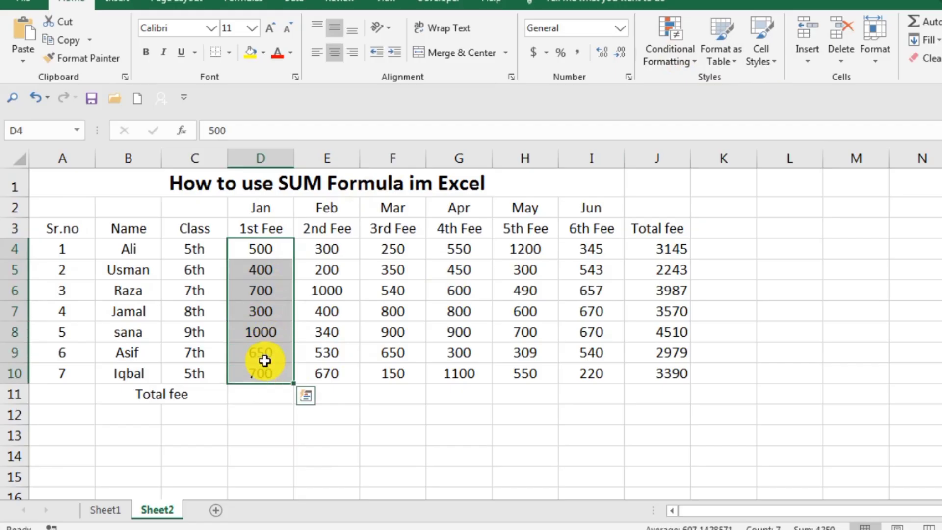
click(935, 24)
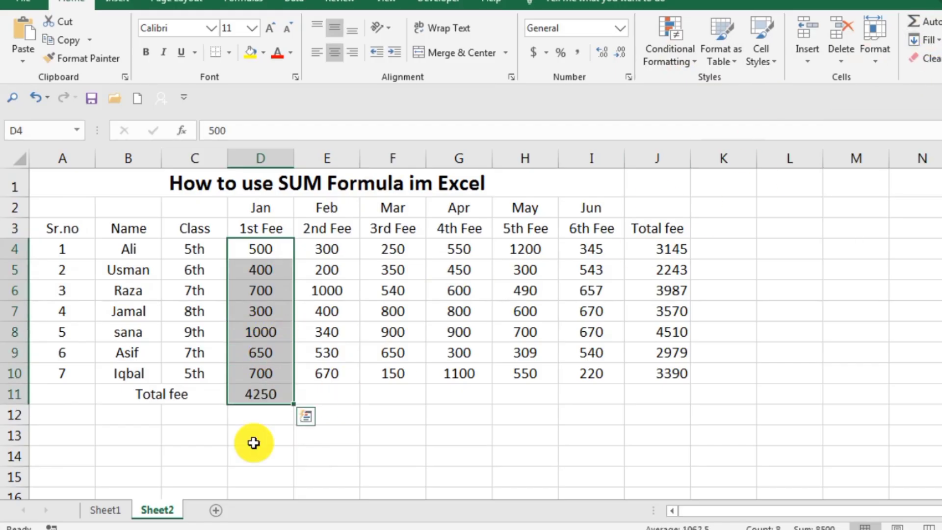
click(264, 417)
click(270, 432)
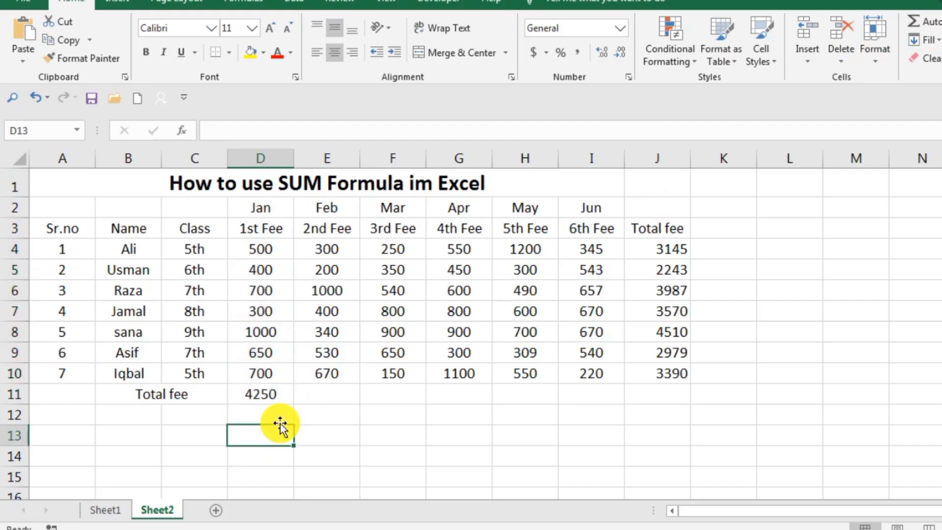
Clear D11 and enter the plus-sign formula =D4+D5+D6+D7+D8+D9+D10 to total the January fees
click(281, 397)
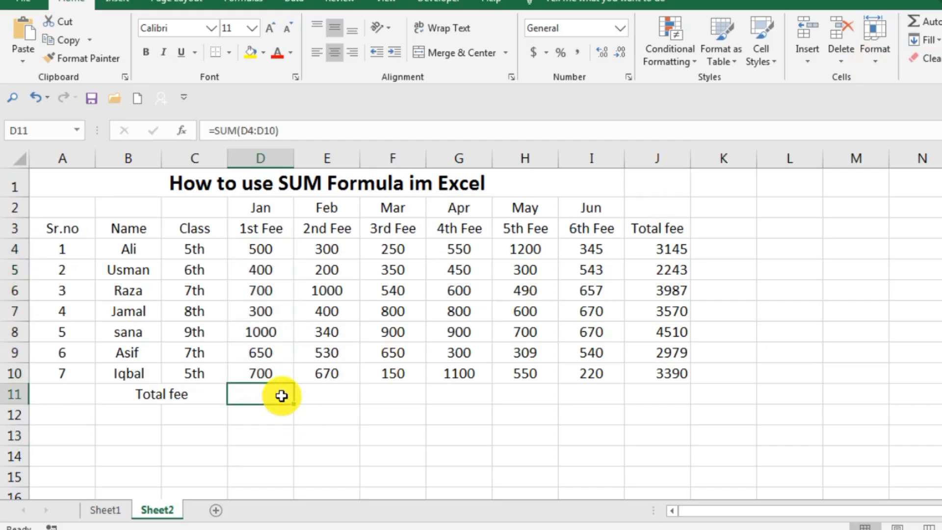
key(Delete)
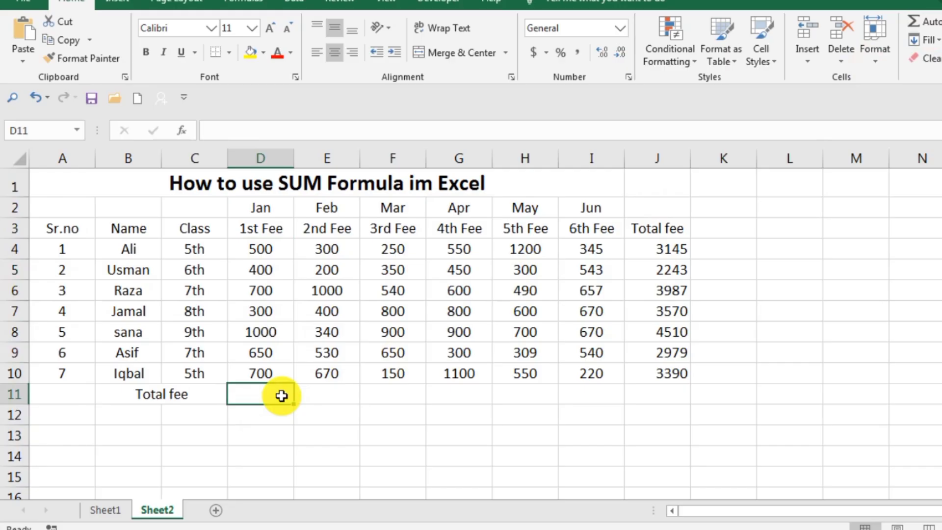
text(=)
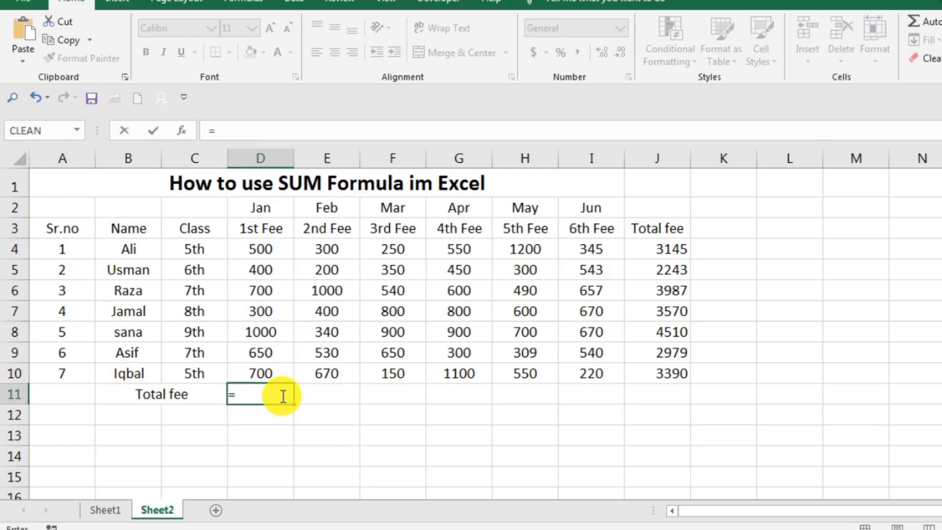
click(254, 249)
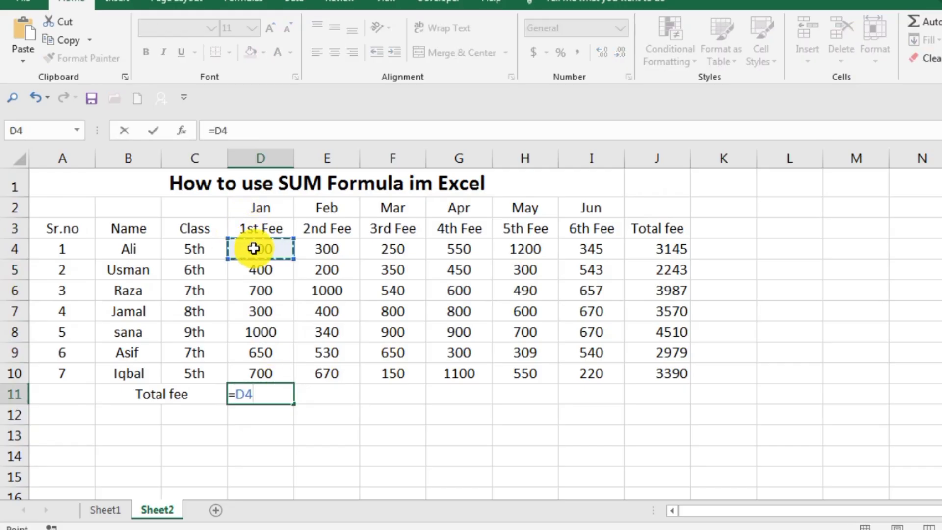
text(+)
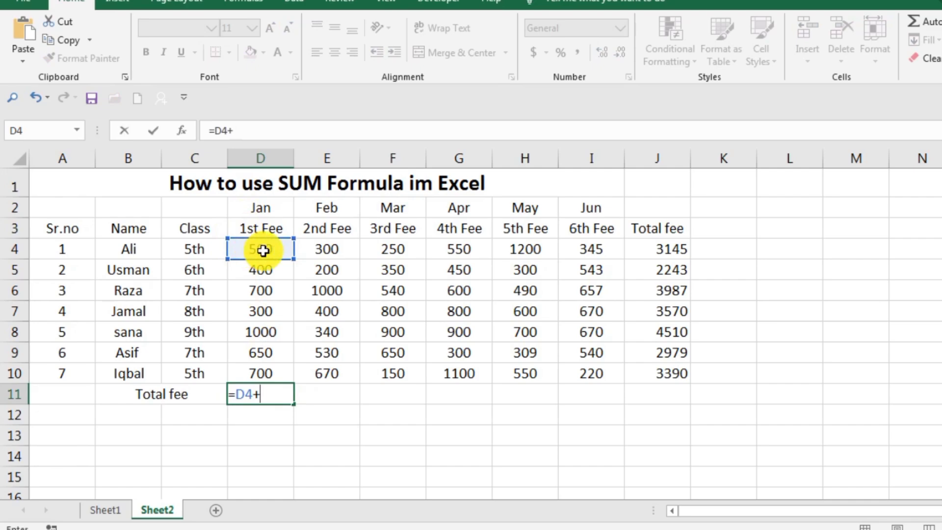
click(270, 269)
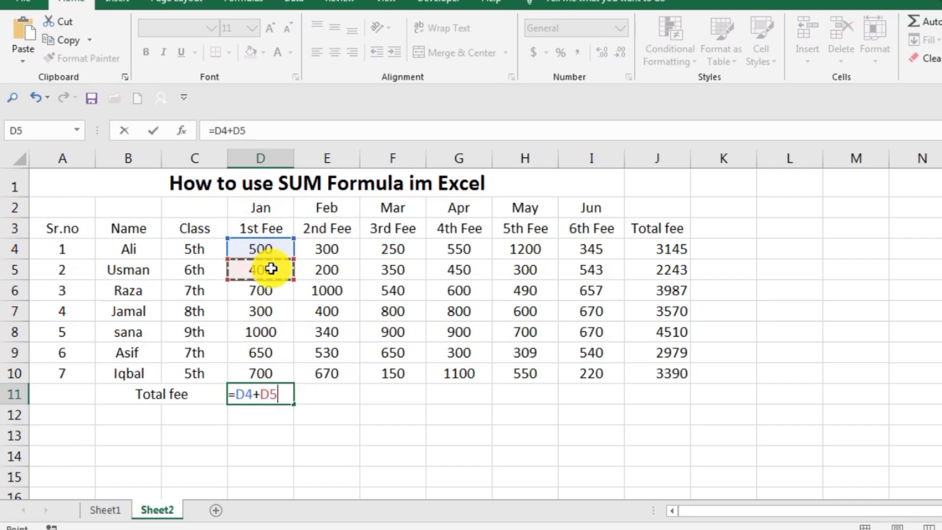
text(+)
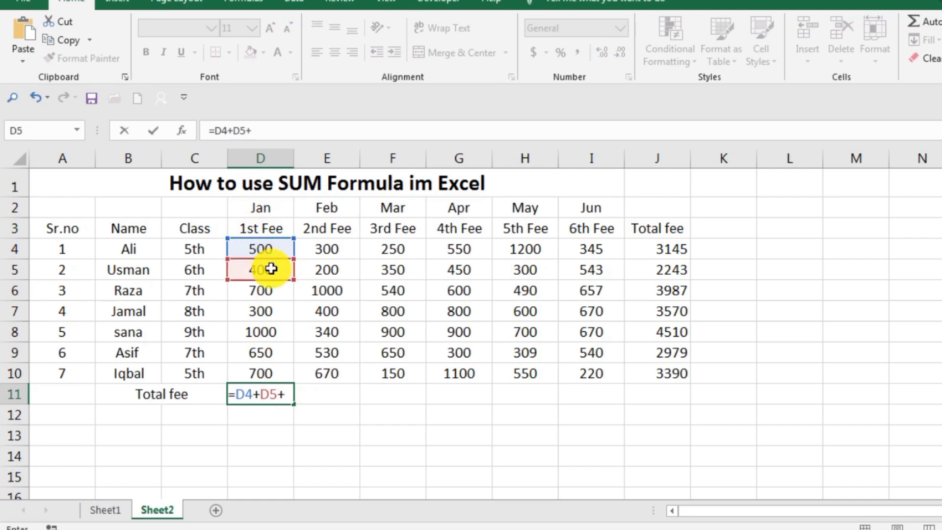
click(271, 293)
text(+)
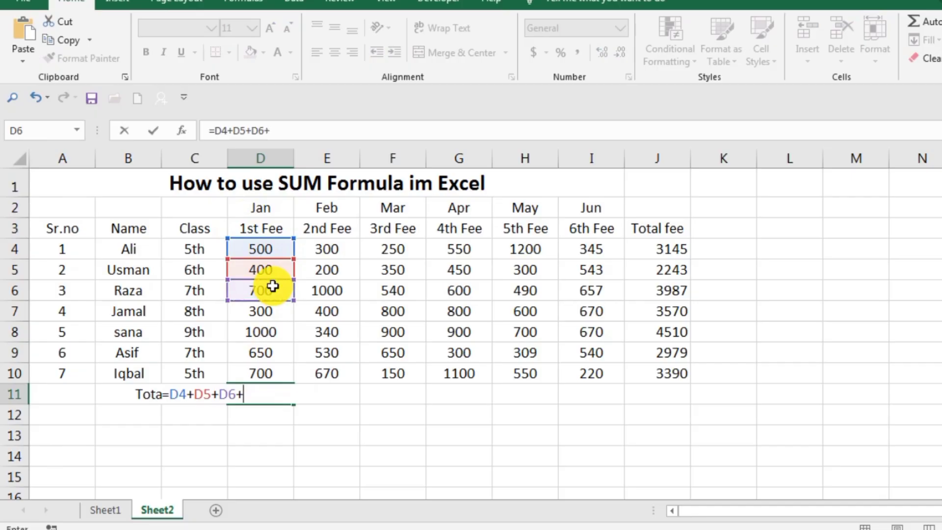
click(277, 308)
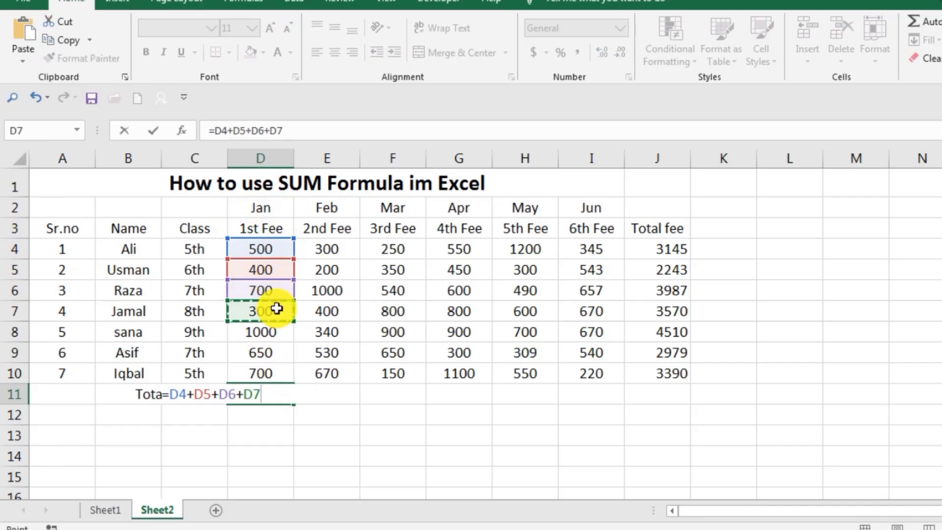
text(+)
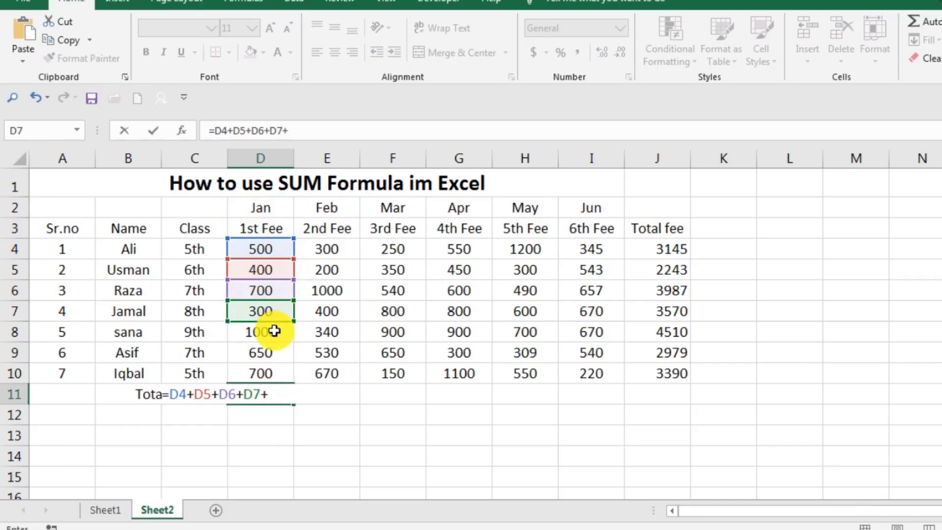
click(273, 332)
text(+)
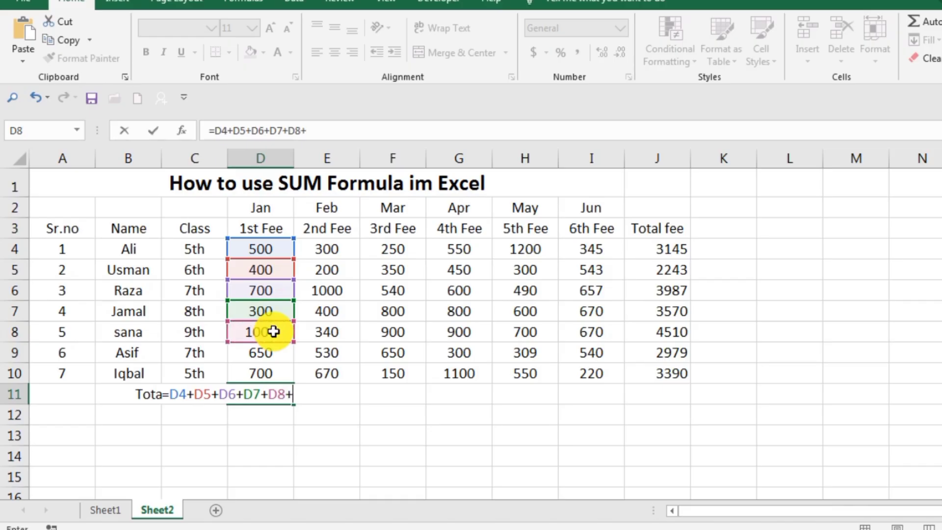
click(272, 353)
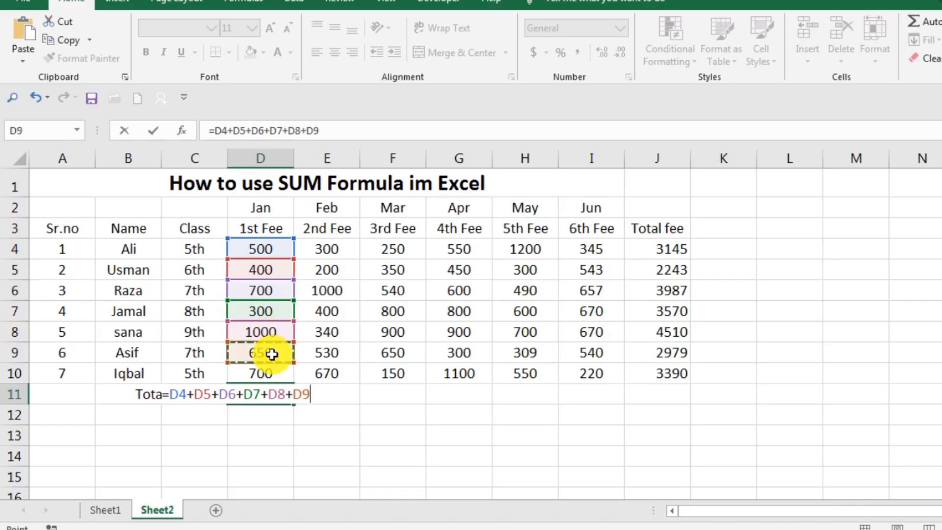
text(+)
click(273, 372)
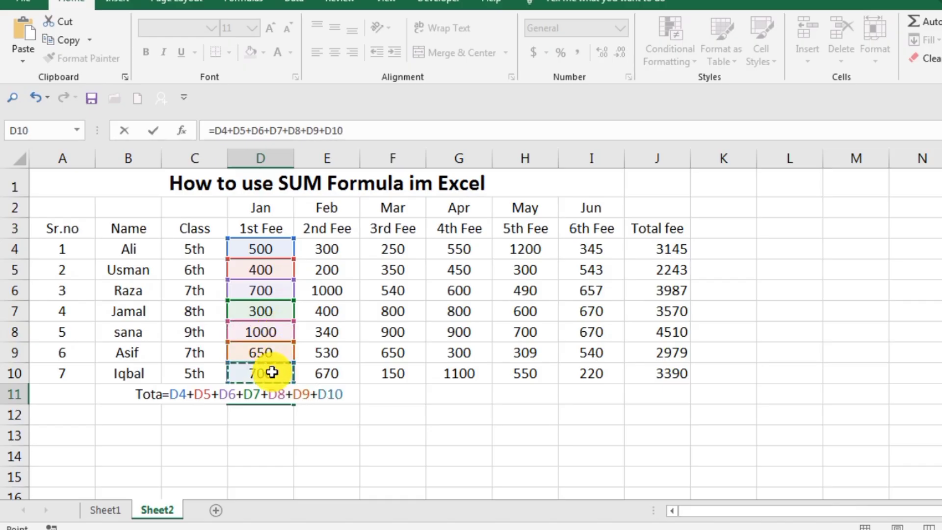
key(Return)
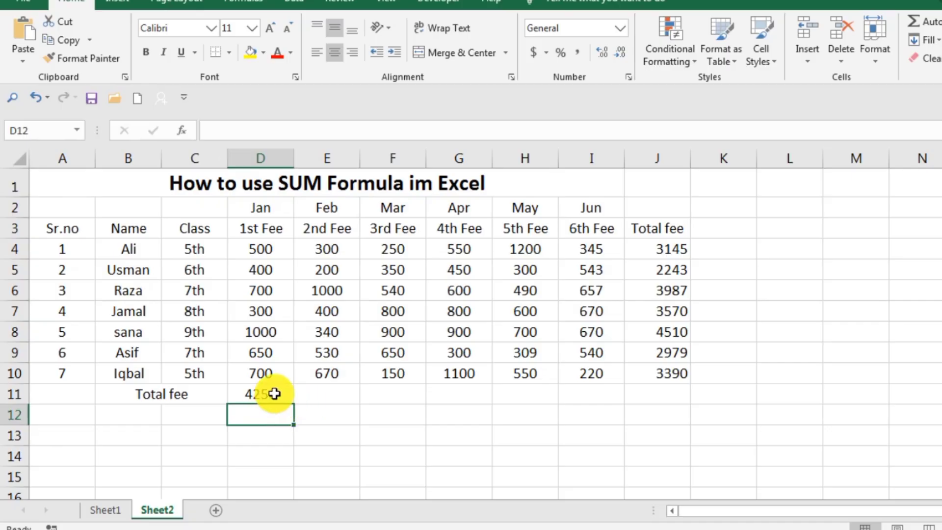
Replace the plus-sign formula in D11 with =sum(D4:D10), picking the January fees on the sheet as the range
click(274, 393)
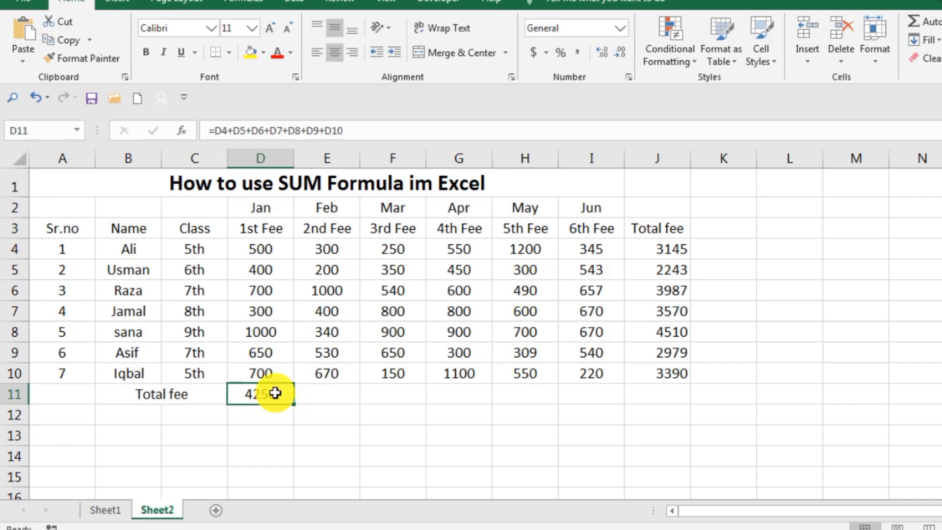
key(Delete)
text(=)
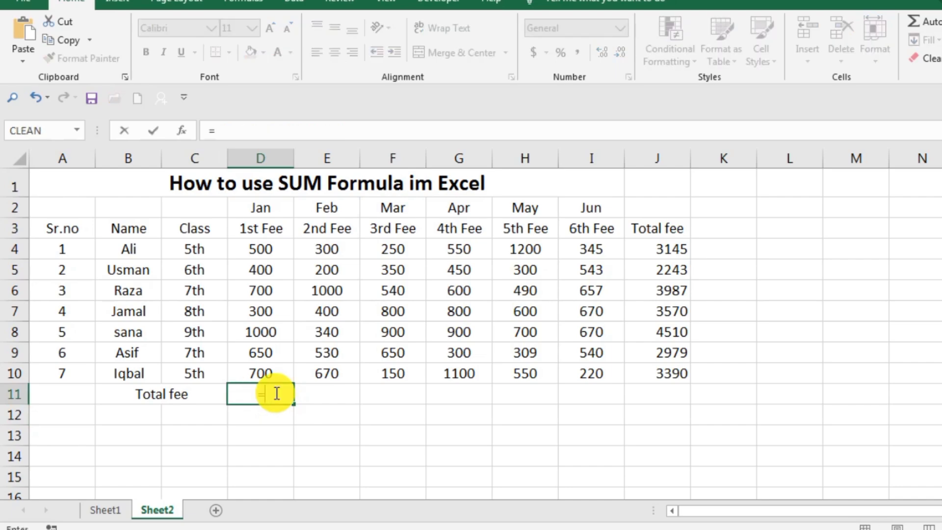
text(s)
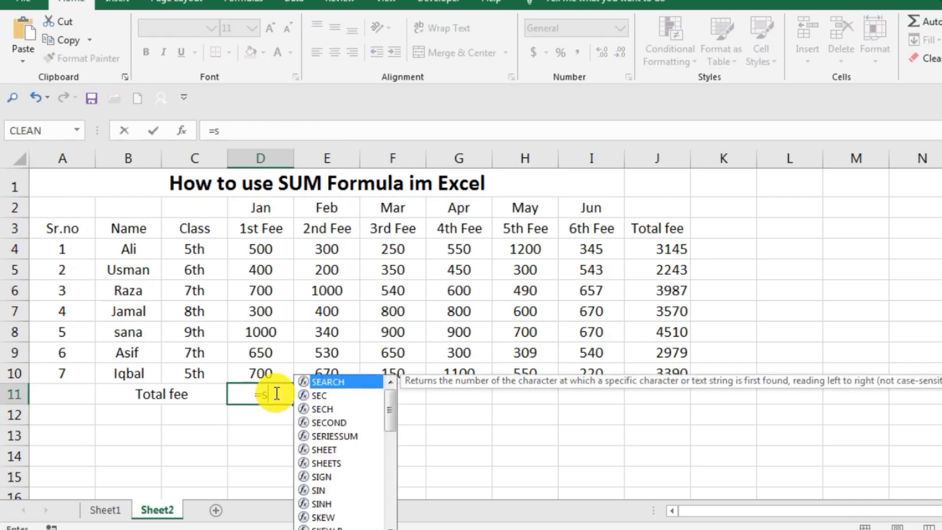
text(um)
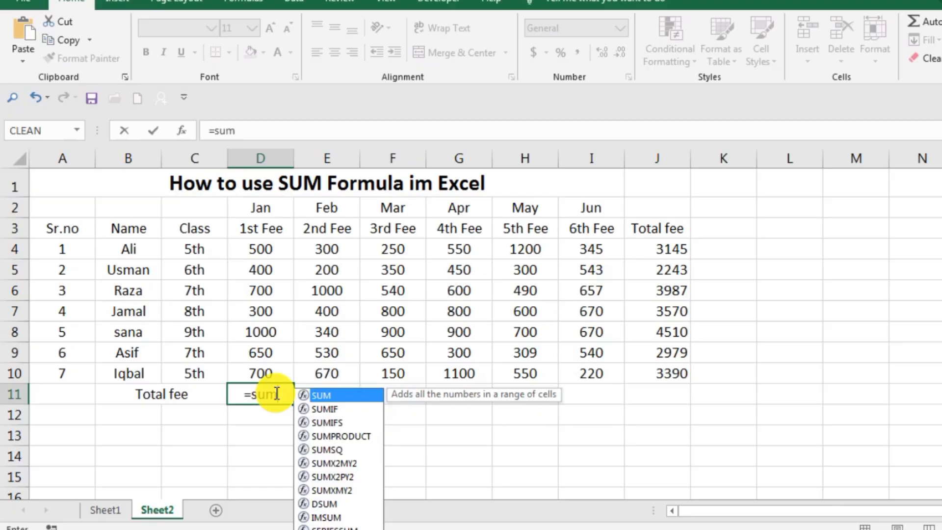
text(()
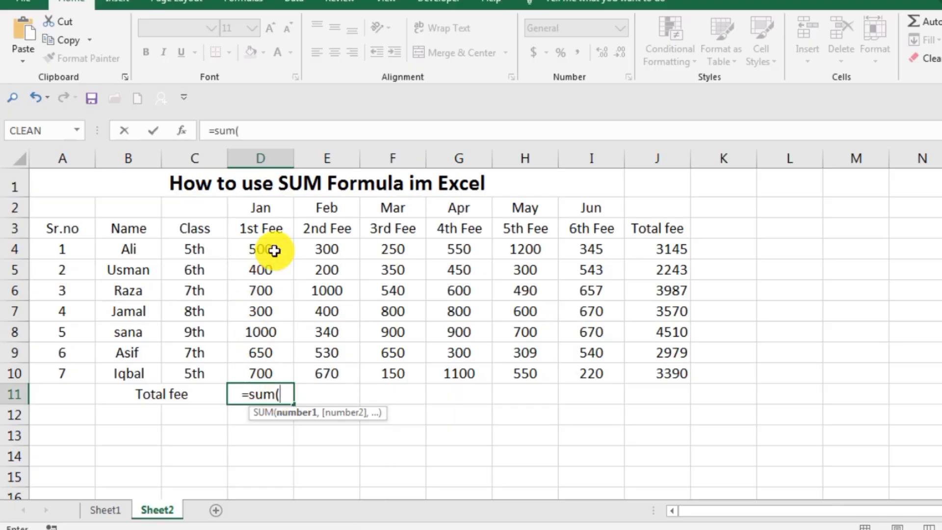
drag(273, 250, 258, 372)
text())
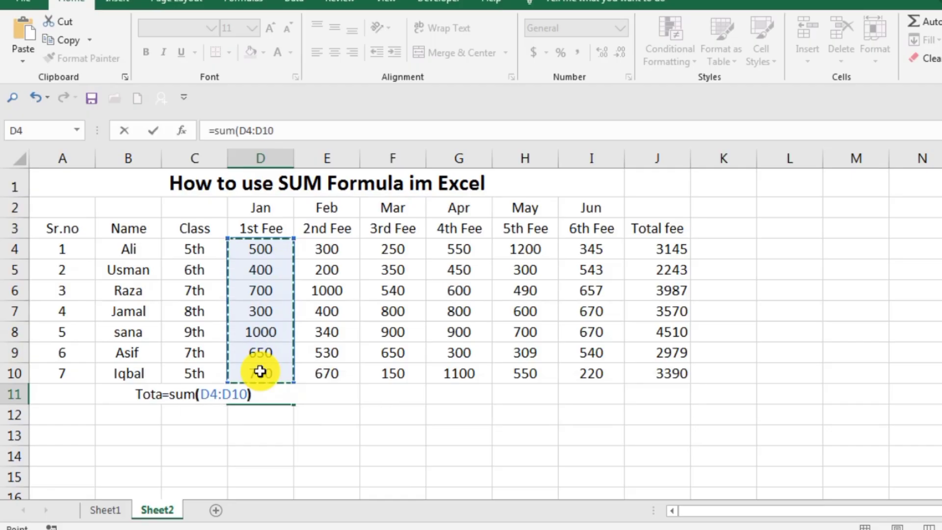
key(Return)
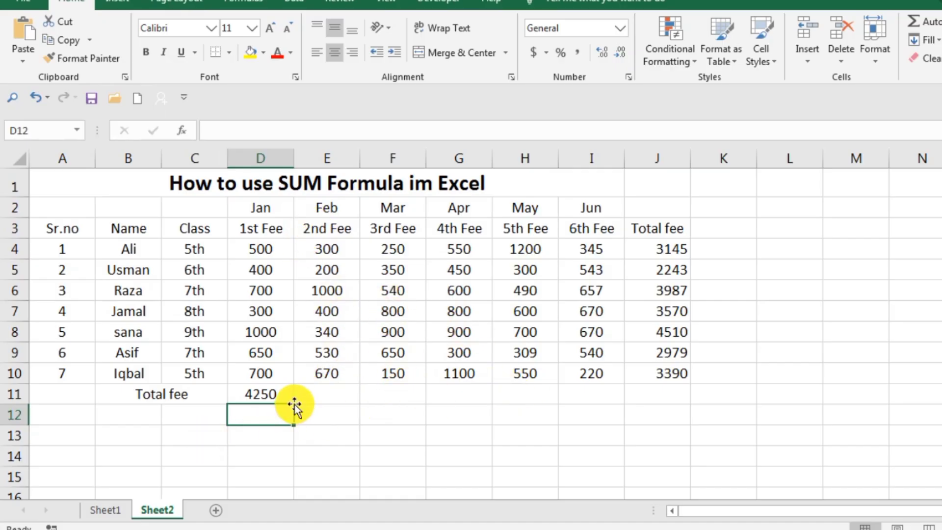
Fill the SUM formula from D11 across to I11 to total the February to June fees
click(275, 401)
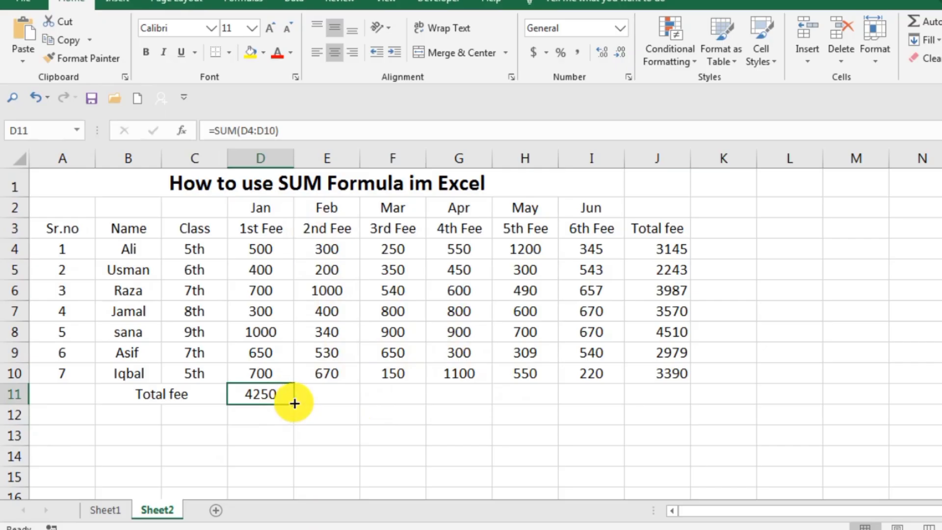
drag(294, 404, 616, 415)
click(574, 437)
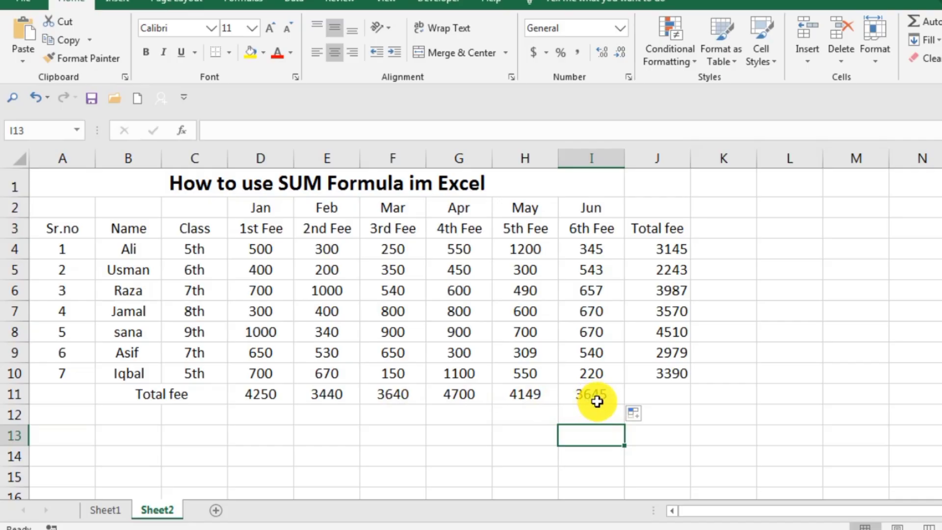
click(414, 454)
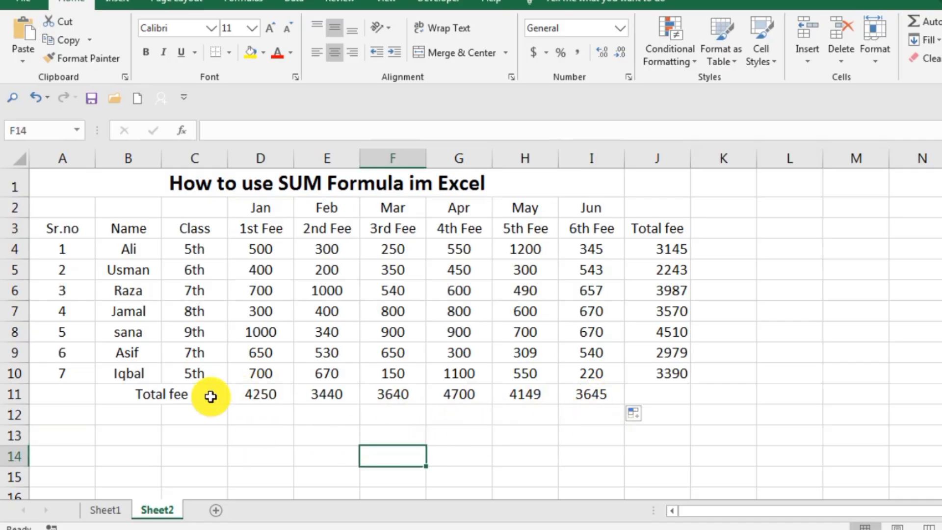
Apply a light blue fill to the Total fee row from B11 to I11
drag(152, 396, 565, 396)
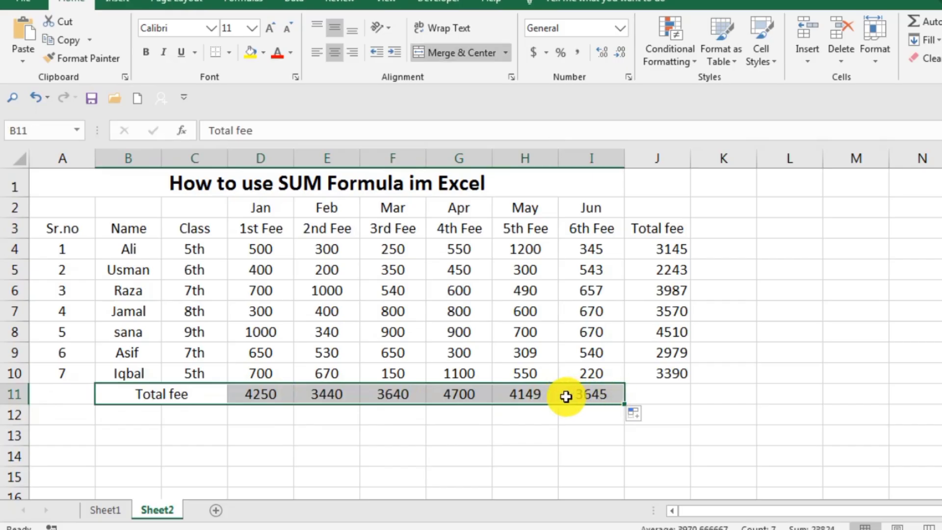
click(263, 53)
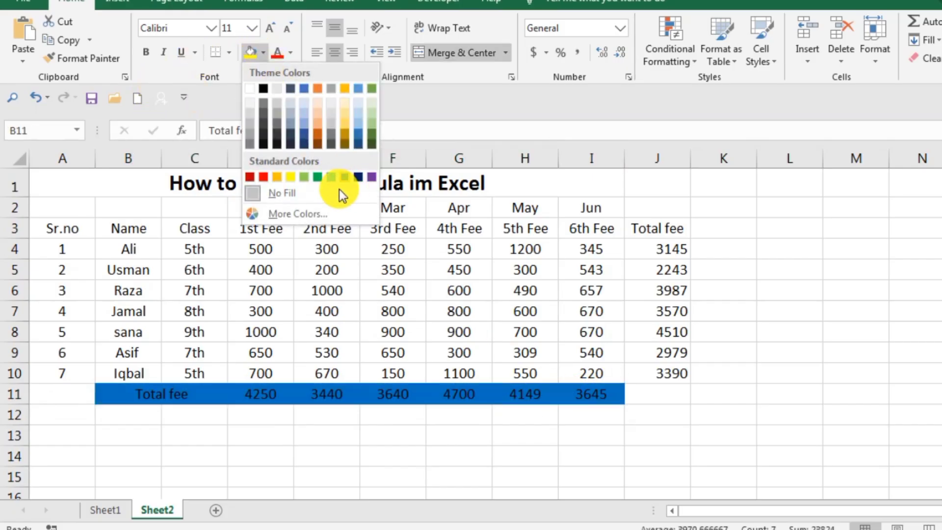
click(304, 105)
click(850, 319)
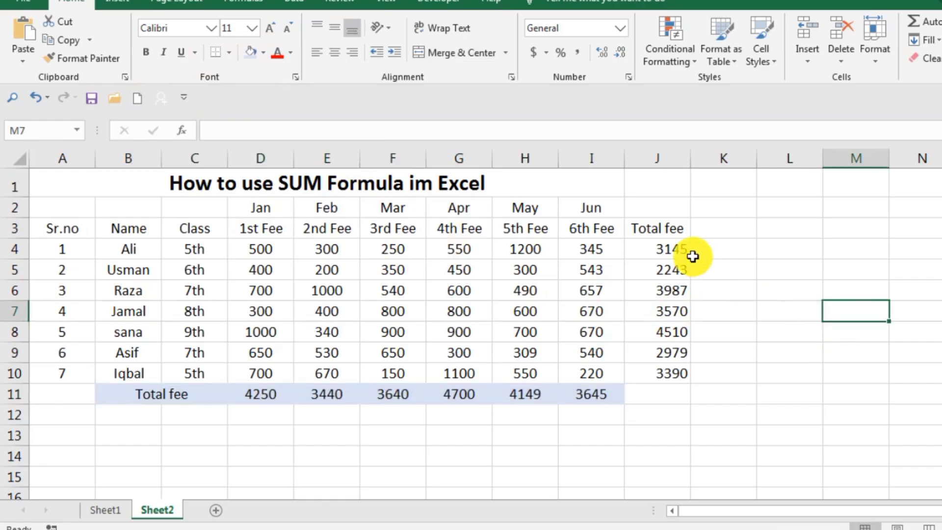
Apply a dark blue fill to the Total fee column from J3 to J10
drag(663, 248, 678, 311)
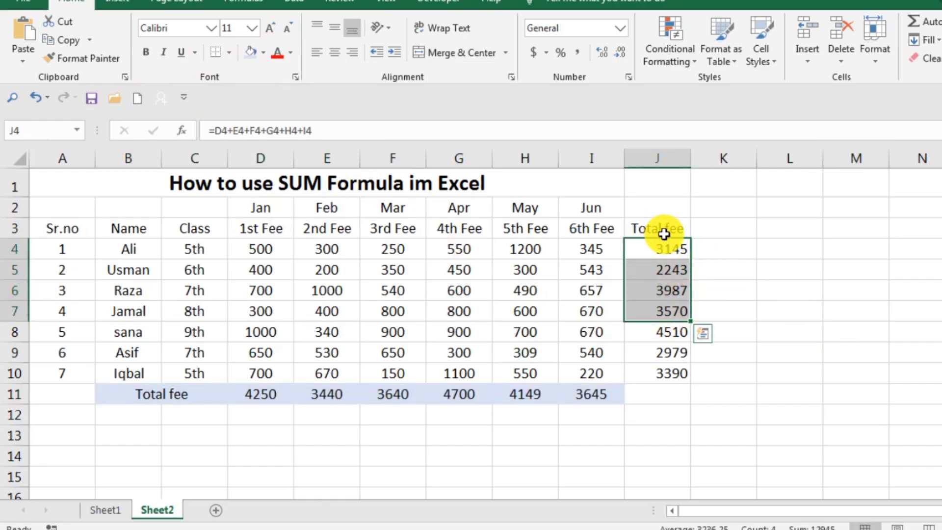
drag(664, 233, 680, 376)
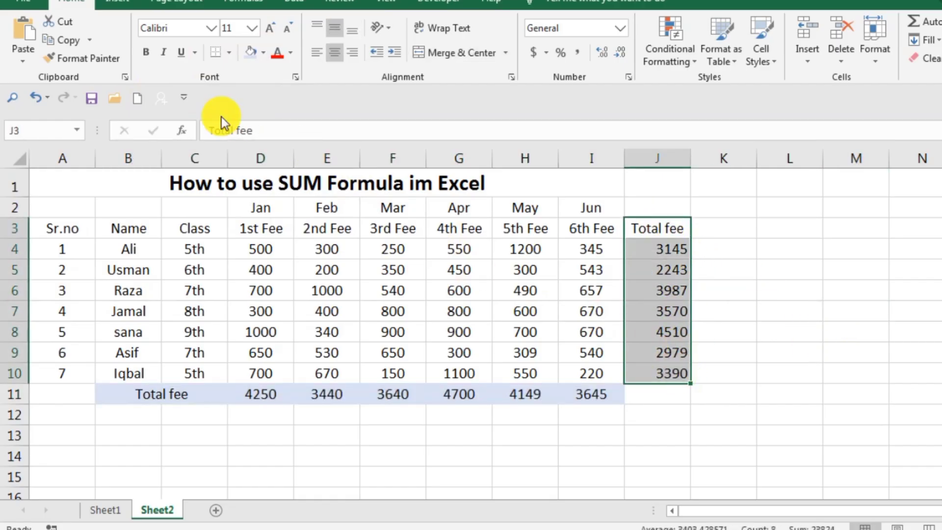
click(265, 54)
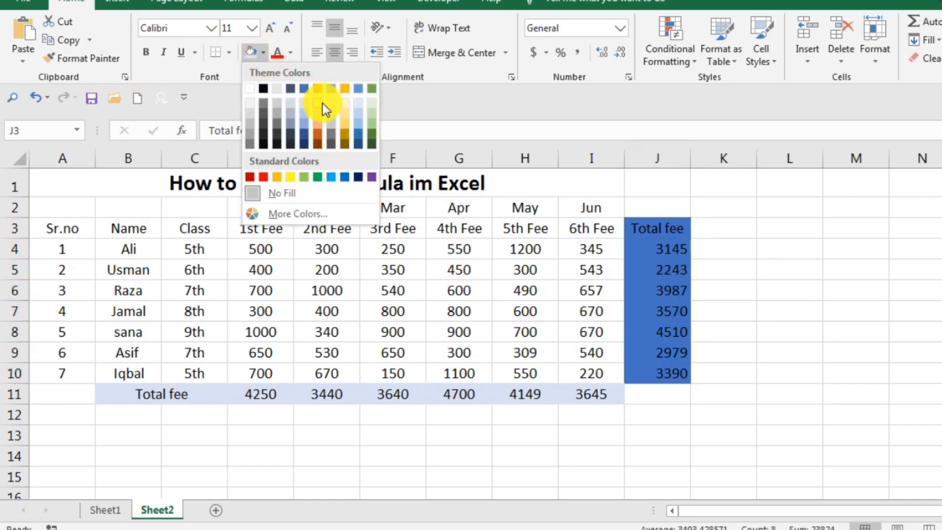
click(310, 130)
click(886, 245)
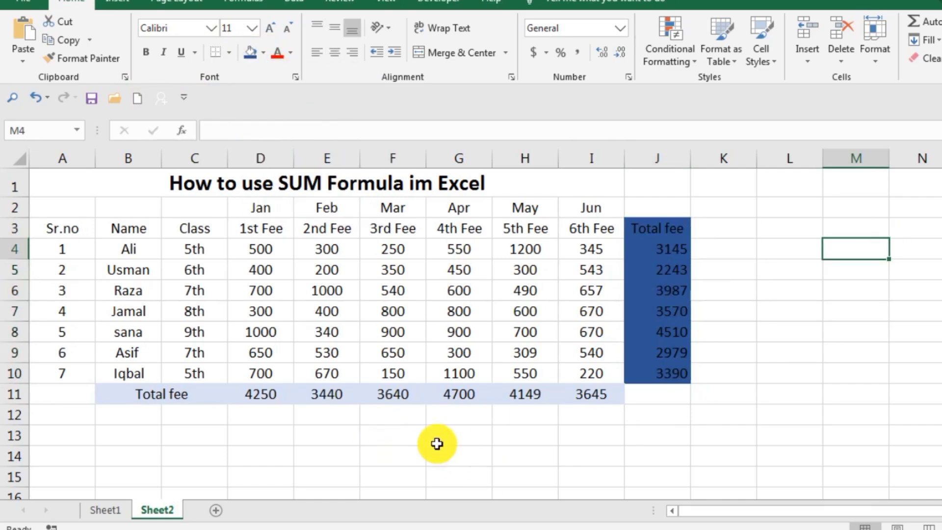
Merge and center B13 to D13 and enter the label "Total fee jan to jun" in the merged cell
drag(139, 434, 240, 436)
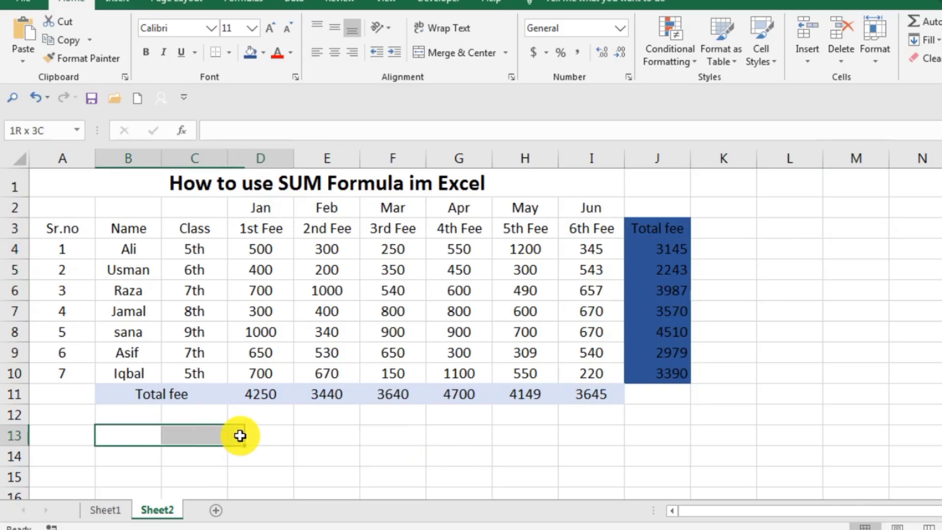
click(462, 52)
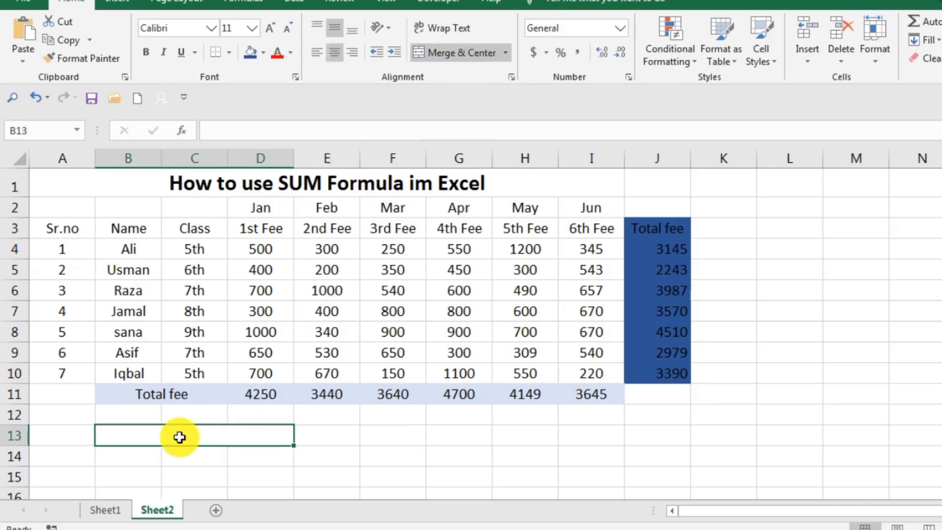
double_click(201, 437)
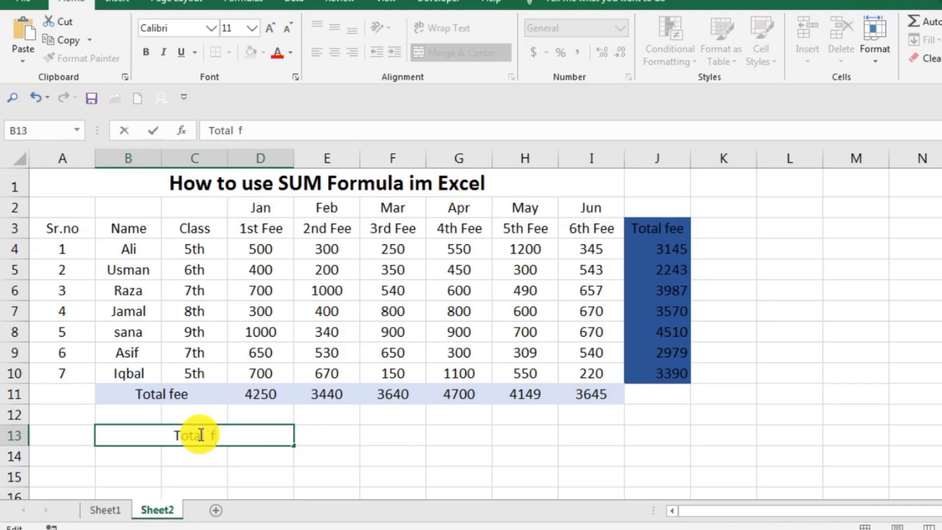
text(Total fee ju)
key(BackSpace)
text(an to)
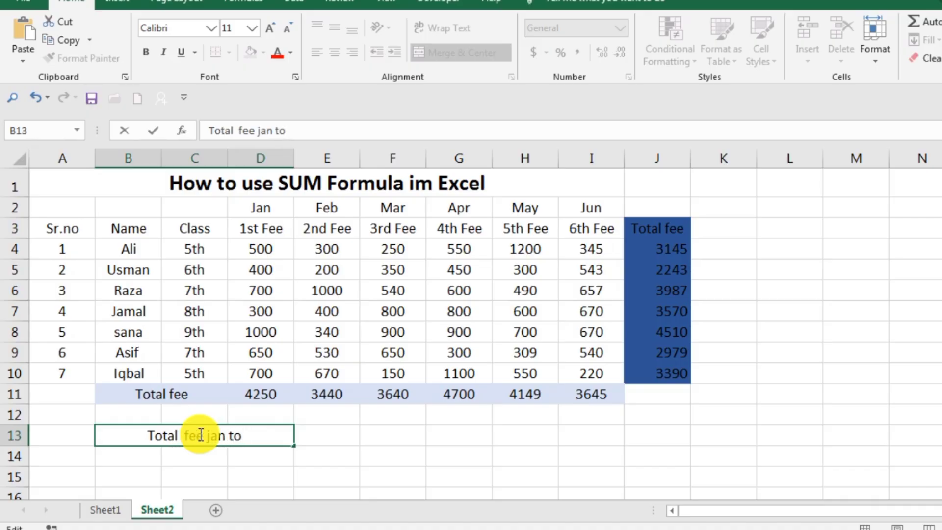
text( jum)
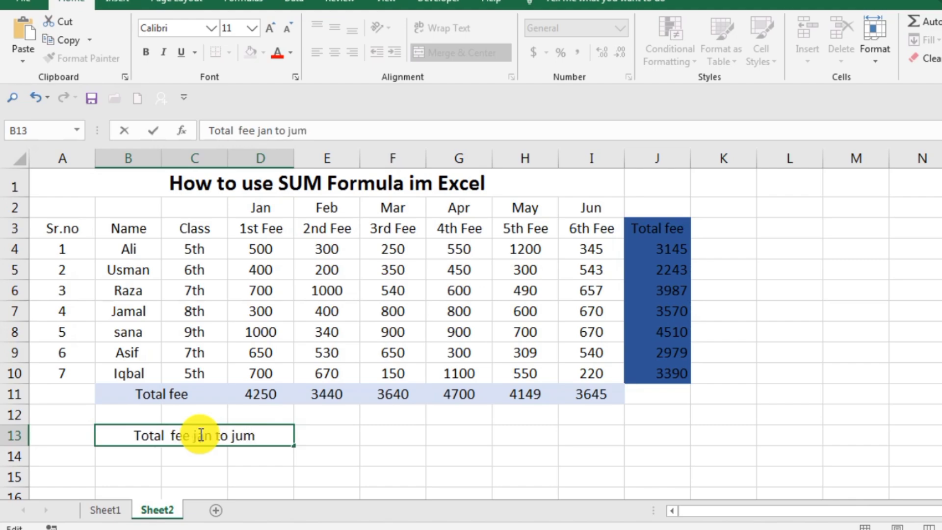
key(Return)
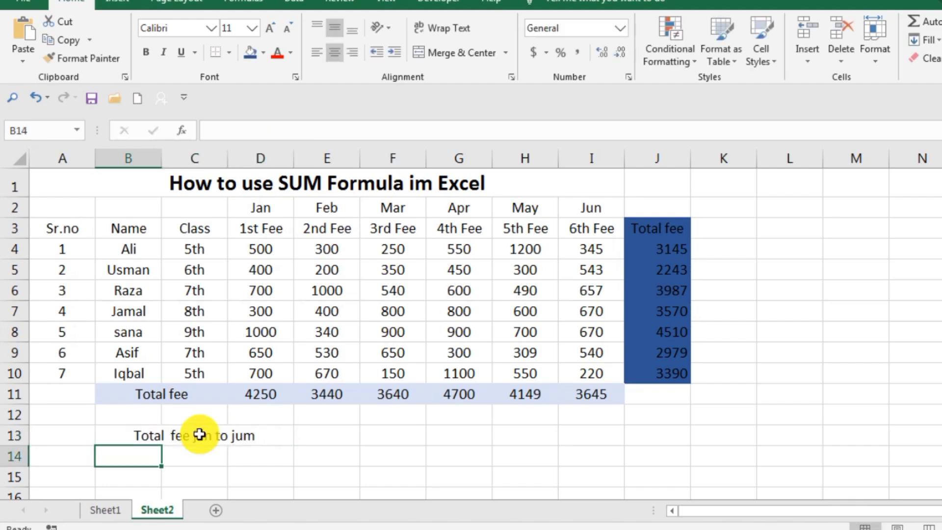
double_click(255, 440)
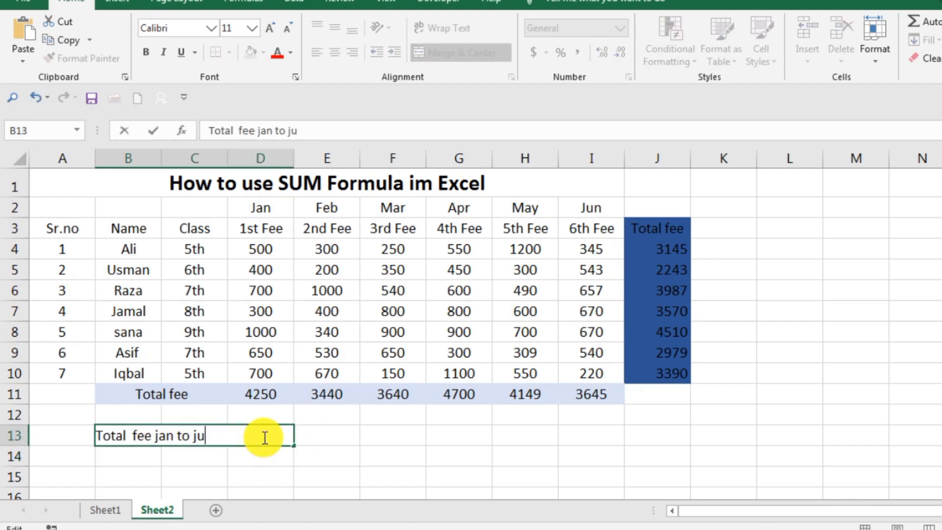
key(Return)
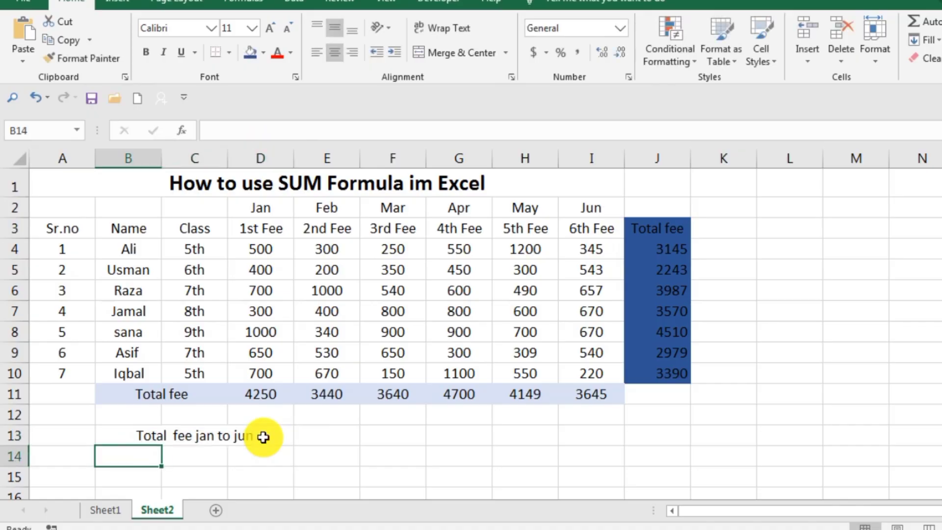
Merge and center E13 to G13 beside the January-to-June total label
click(351, 438)
drag(350, 438, 464, 438)
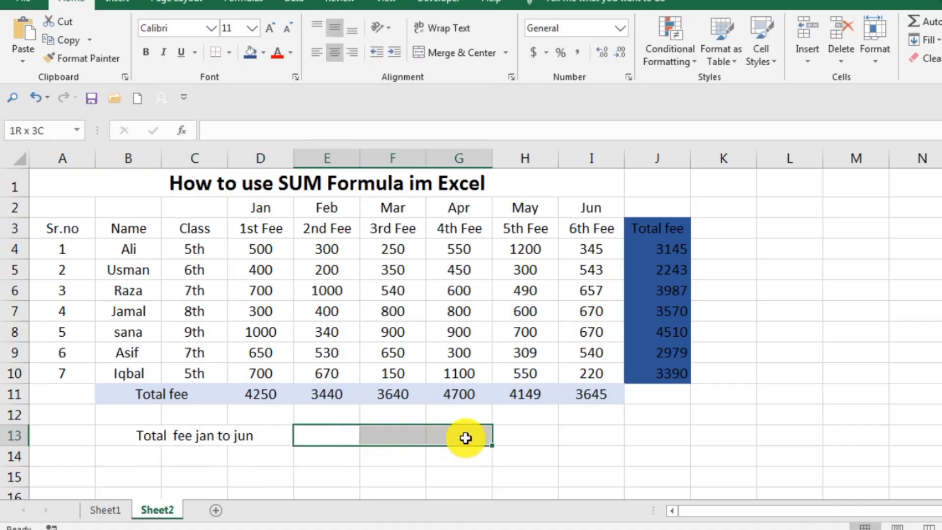
click(472, 54)
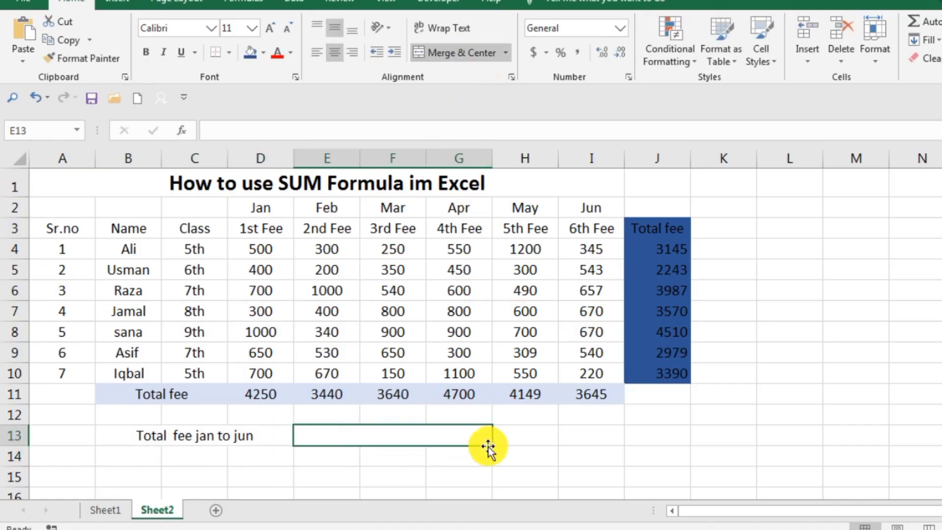
Enter =sum(D11:I11) in the merged cell E13, picking the monthly totals in row 11 on the sheet as the range
double_click(448, 437)
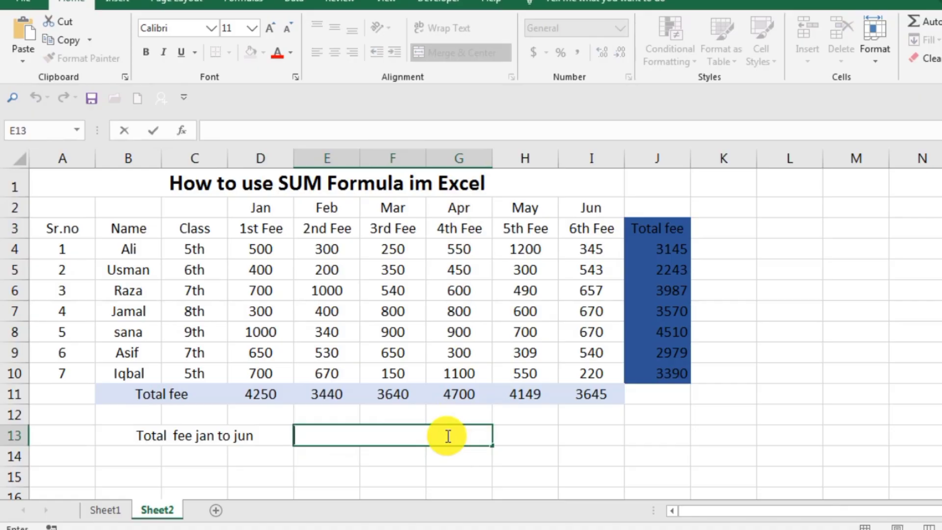
text(=)
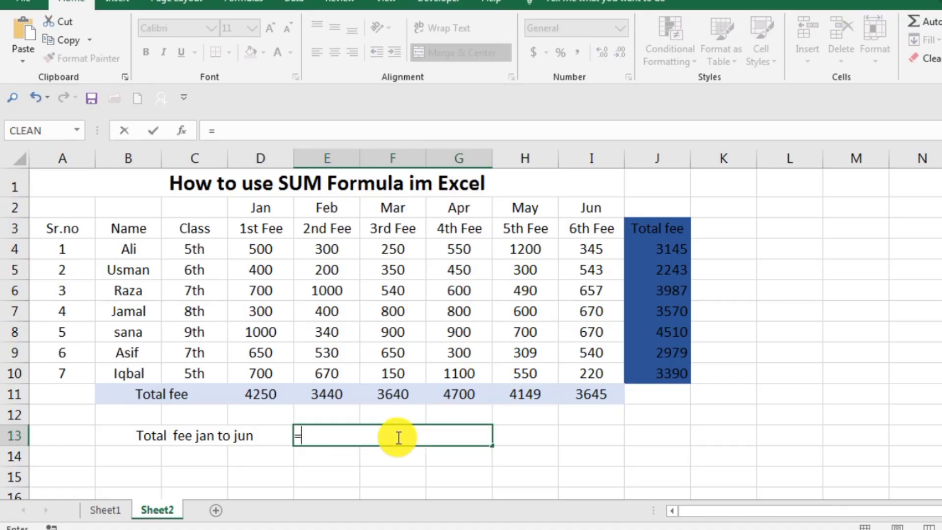
text(sum)
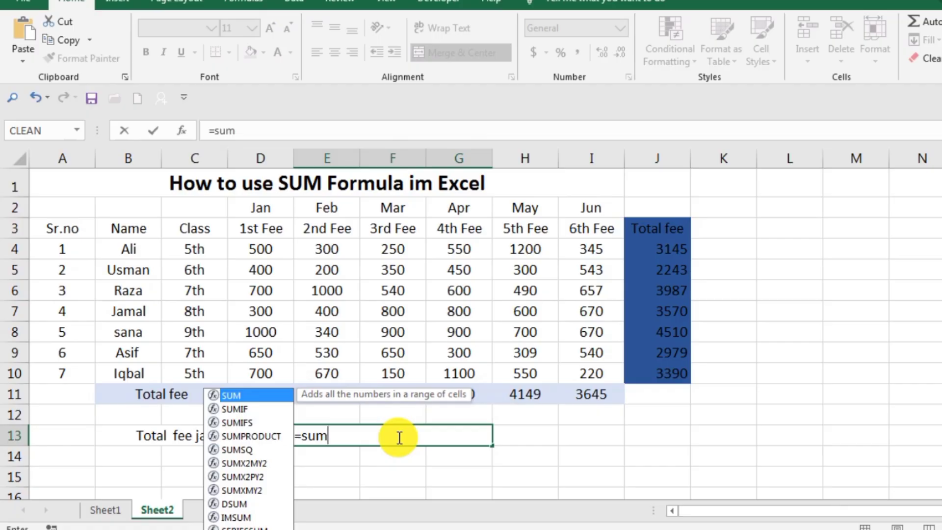
text(()
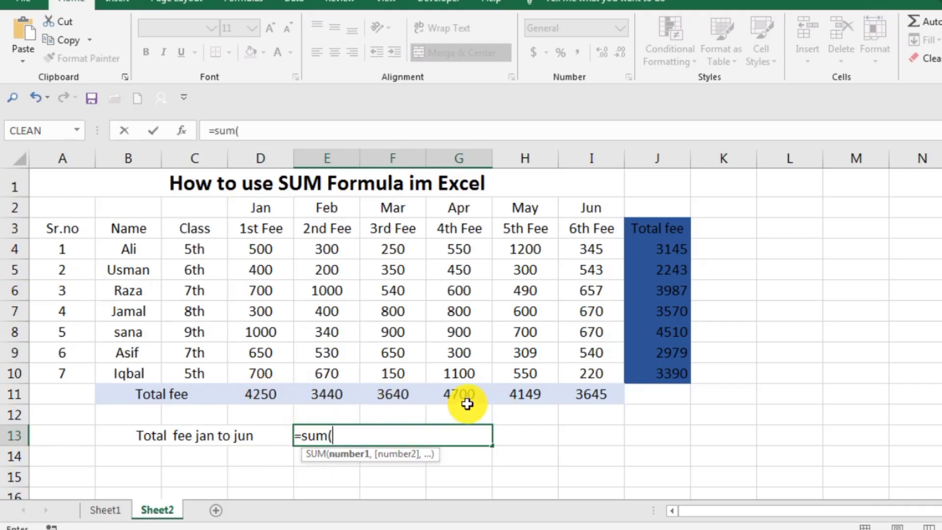
click(278, 393)
drag(277, 393, 560, 400)
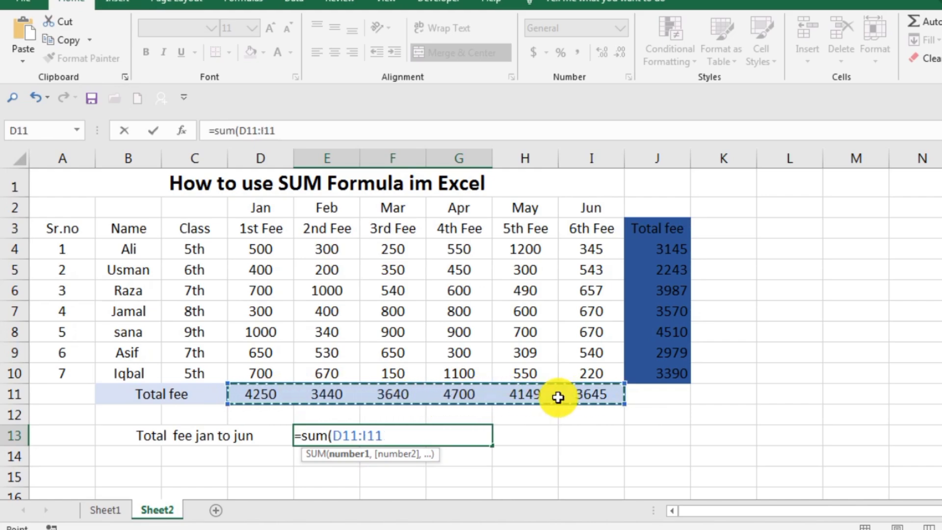
text())
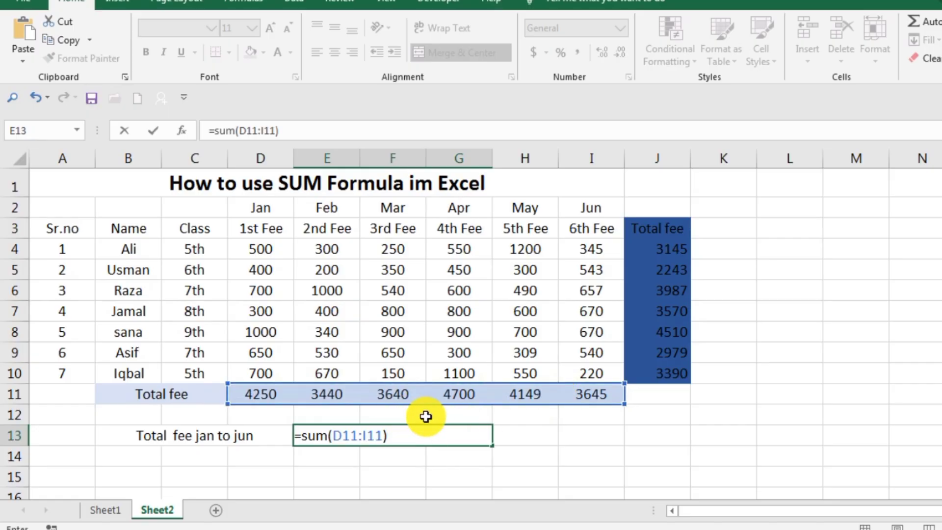
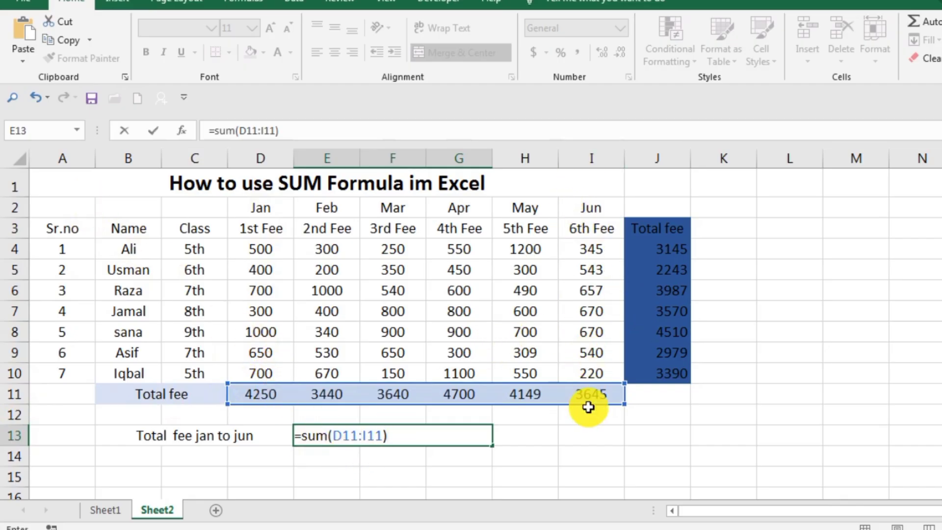
Confirm the January-to-June total formula, and merge and center B14 to D14 and E14 to G14 in the row below
key(Return)
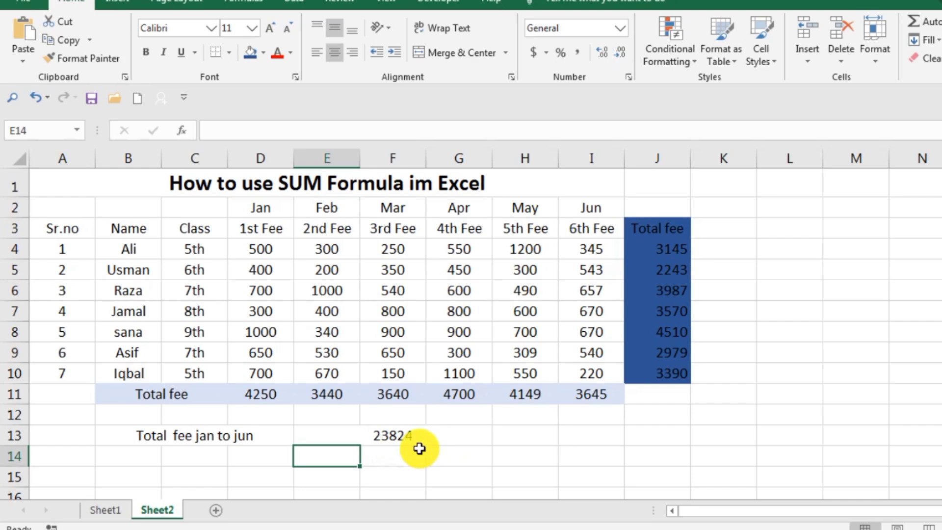
scroll(306, 484, down, 1)
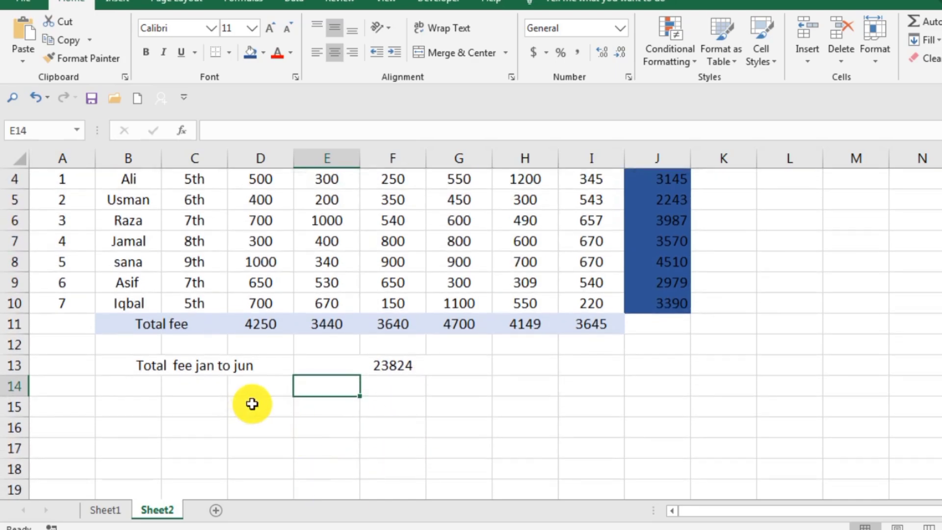
drag(139, 386, 280, 385)
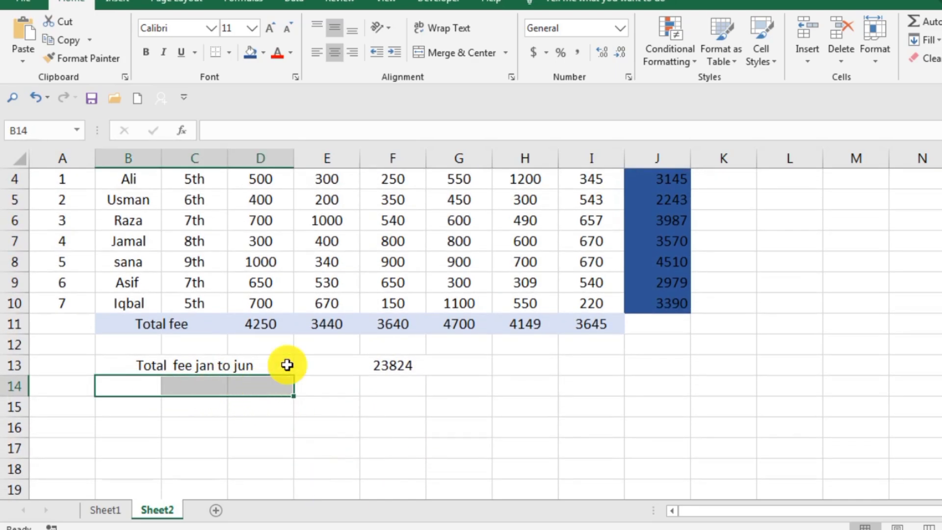
click(458, 53)
drag(356, 386, 455, 389)
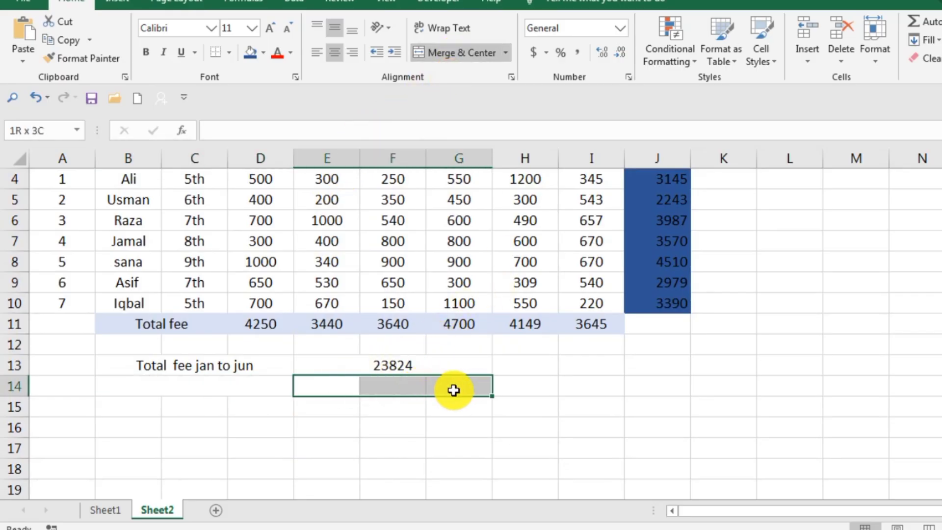
click(473, 54)
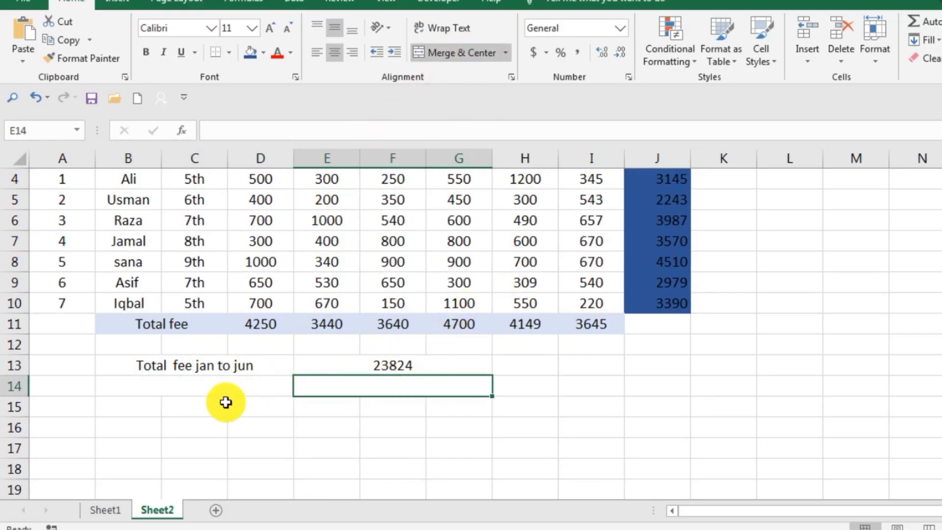
Enter the label "jan and mar" in the merged cell B14
double_click(228, 378)
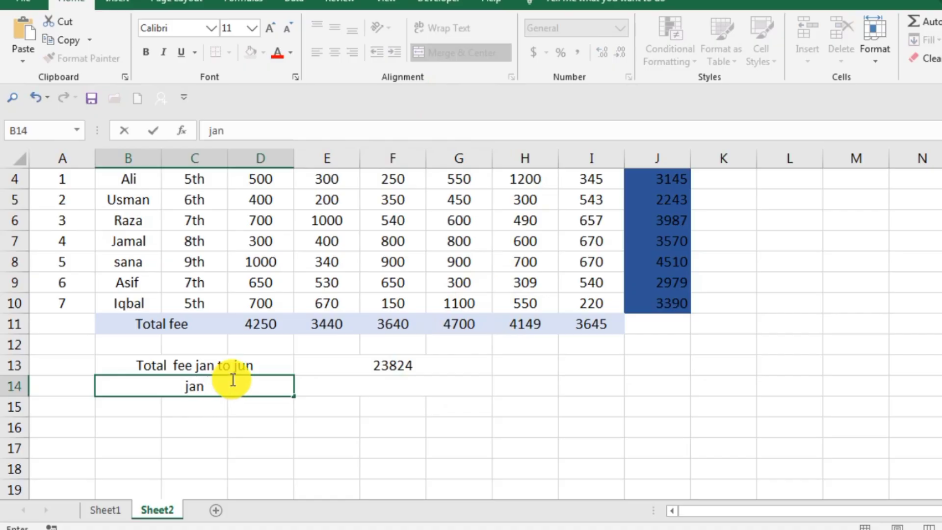
text(jan and m)
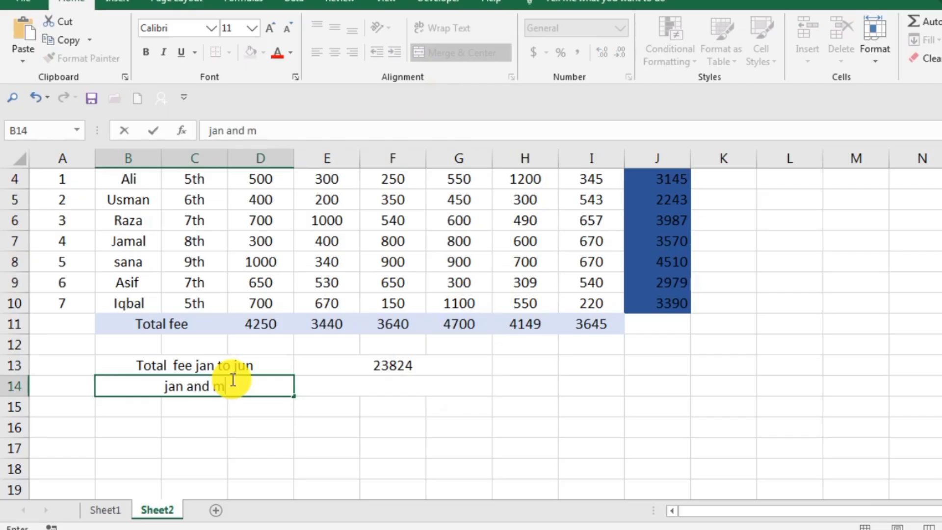
text(ar)
key(Return)
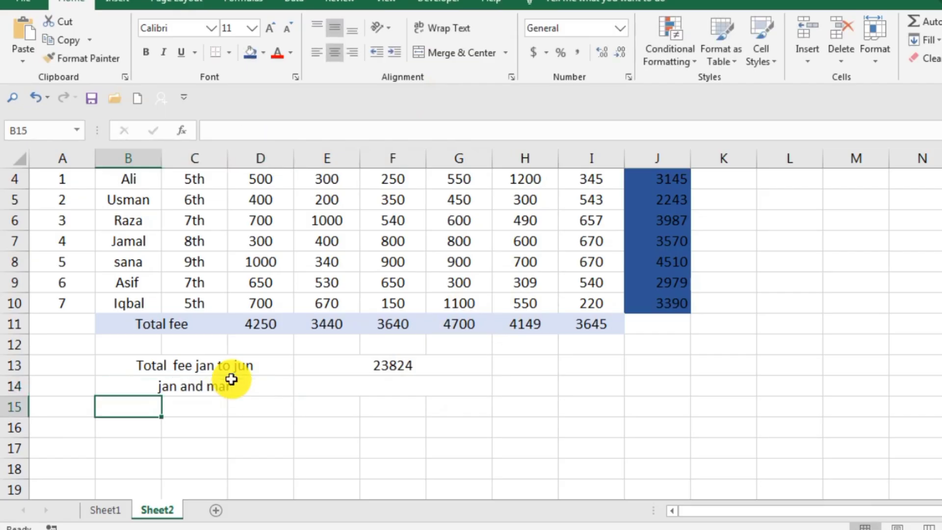
Enter =sum(D4:D10,F4:F10) in the merged cell E14, picking the January and March fee ranges on the sheet
click(386, 394)
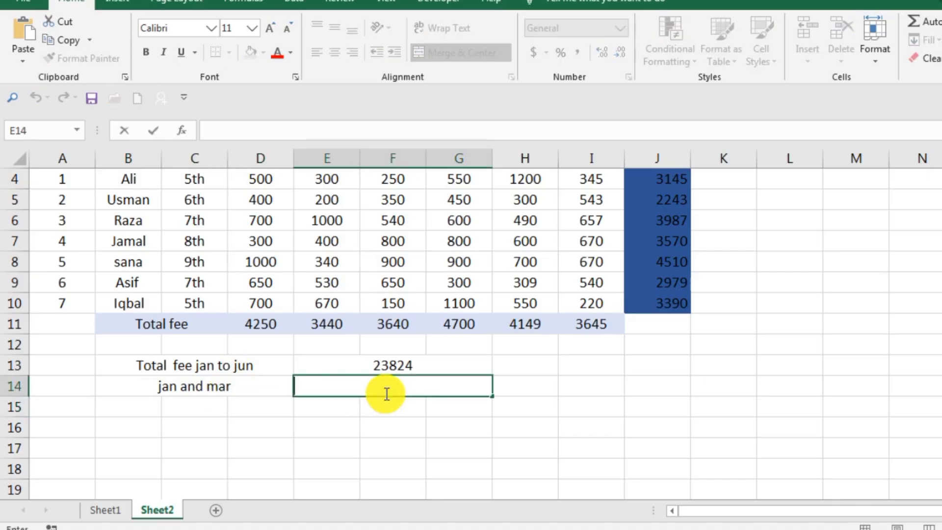
text(=)
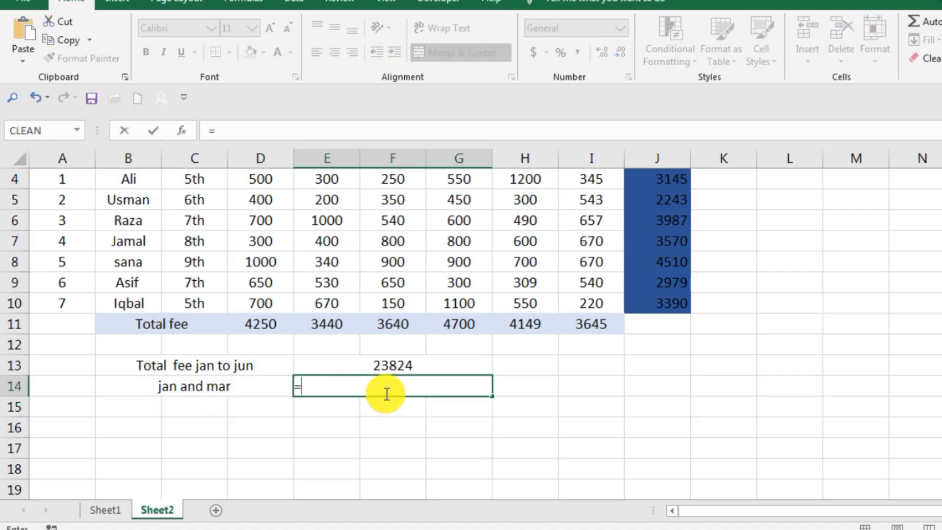
text(su)
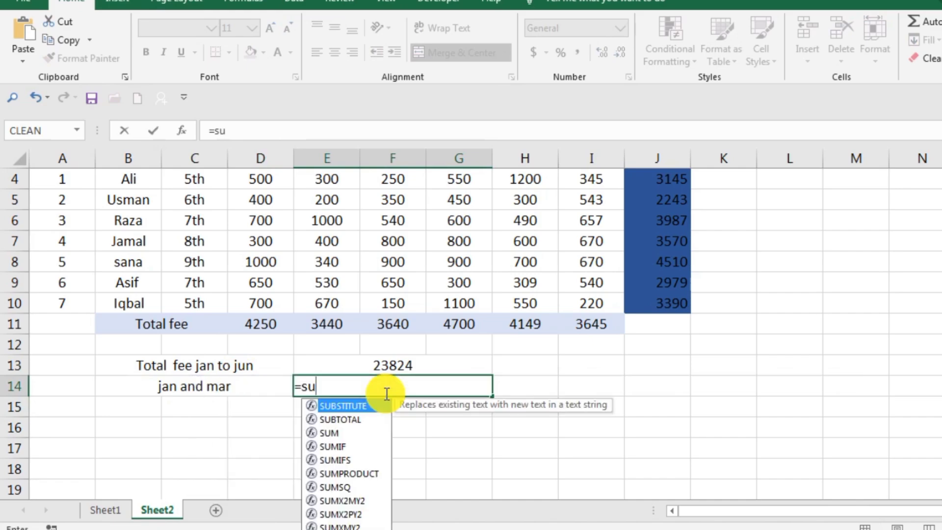
text(m)
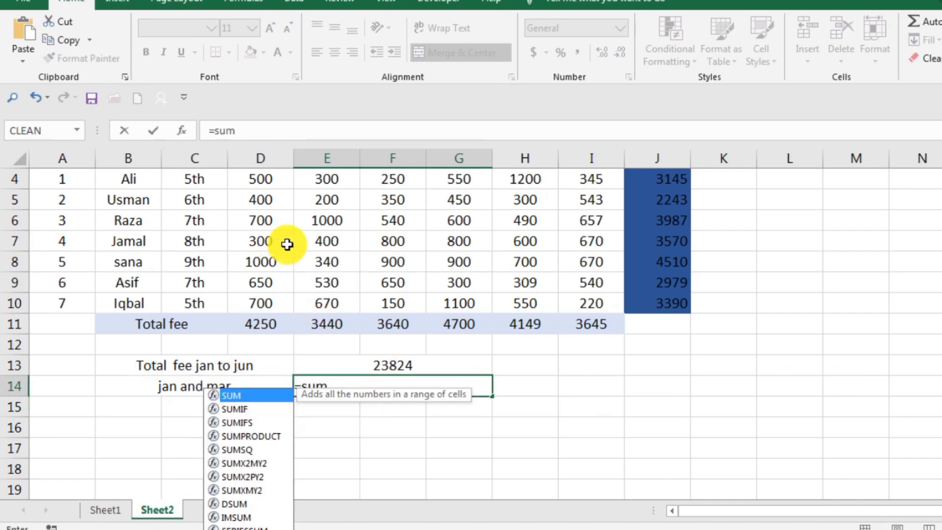
text(()
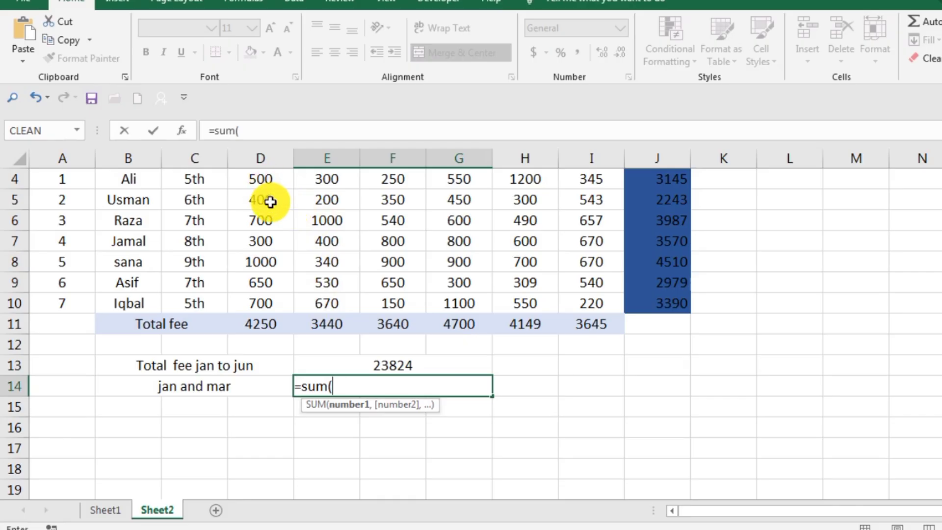
scroll(270, 202, up, 1)
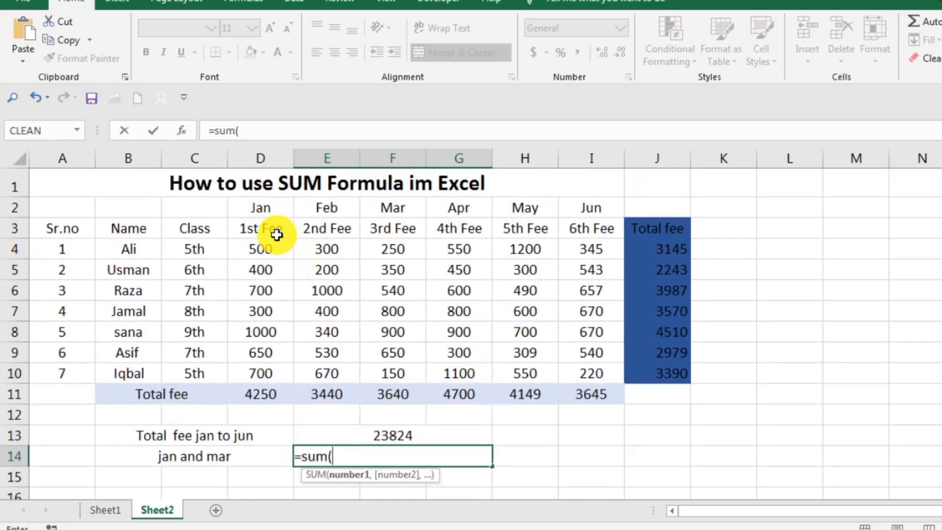
drag(271, 248, 256, 368)
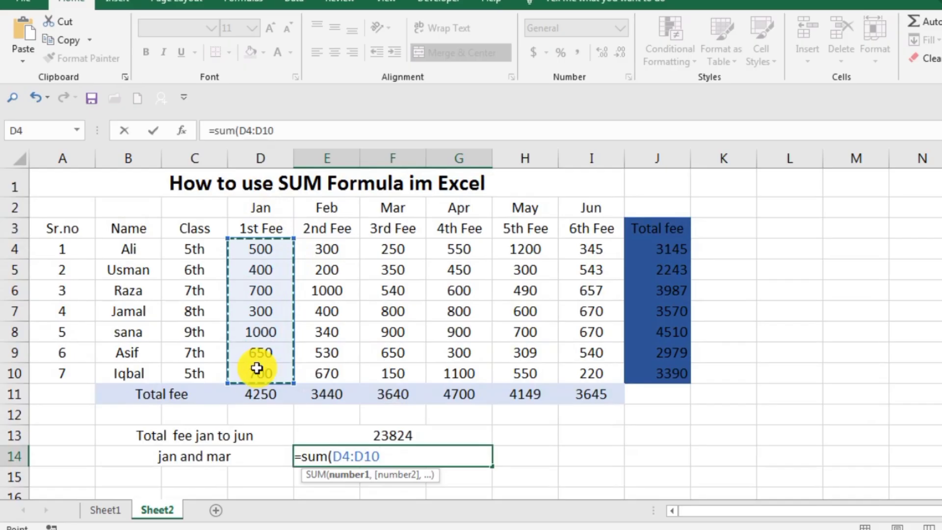
text(,)
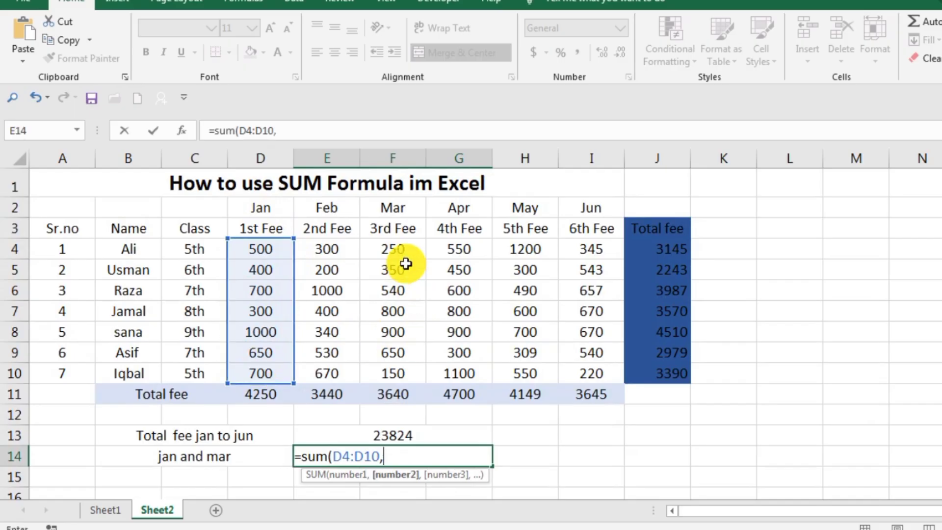
drag(401, 251, 400, 380)
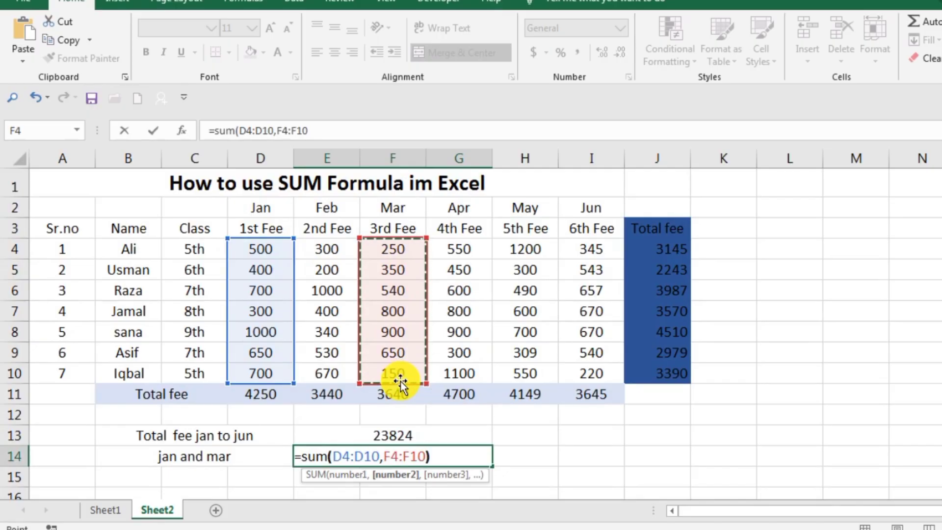
text())
key(Return)
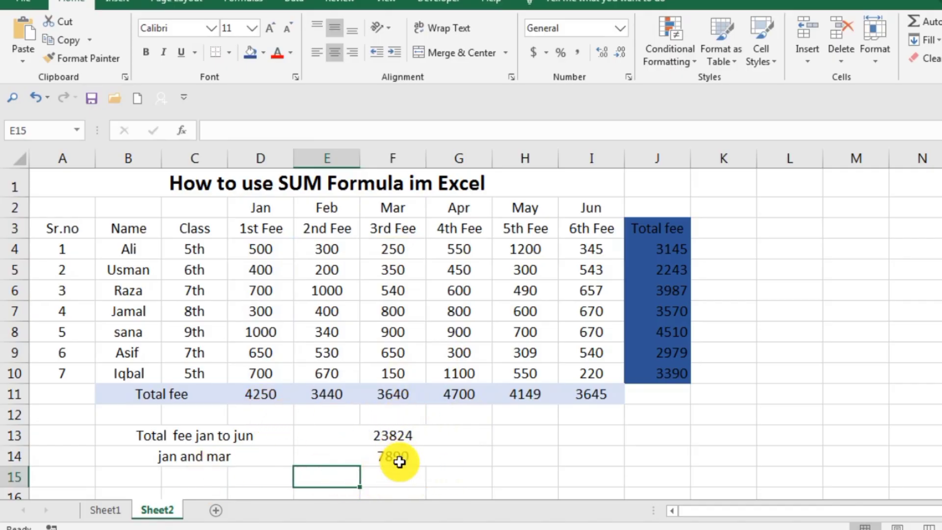
Replace the formula in E14 with =D11+F11, picking the January and March totals in row 11
click(449, 454)
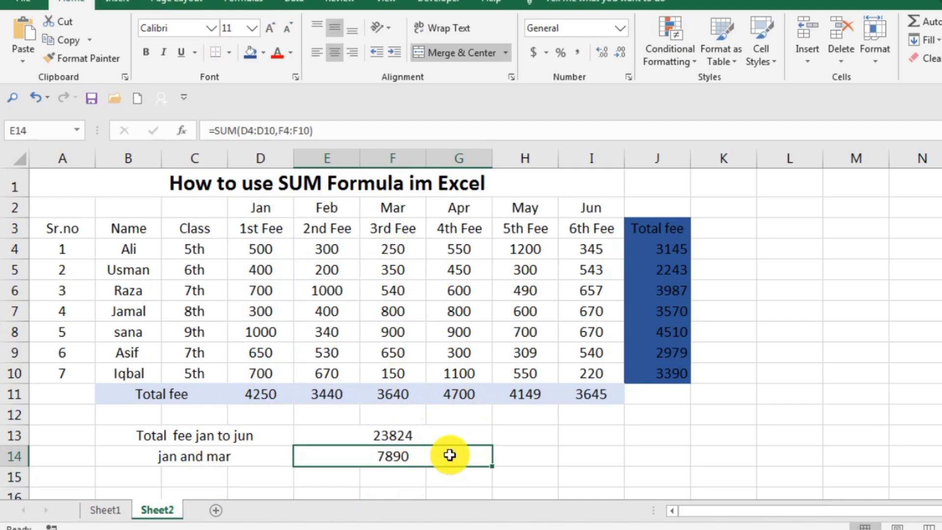
double_click(450, 455)
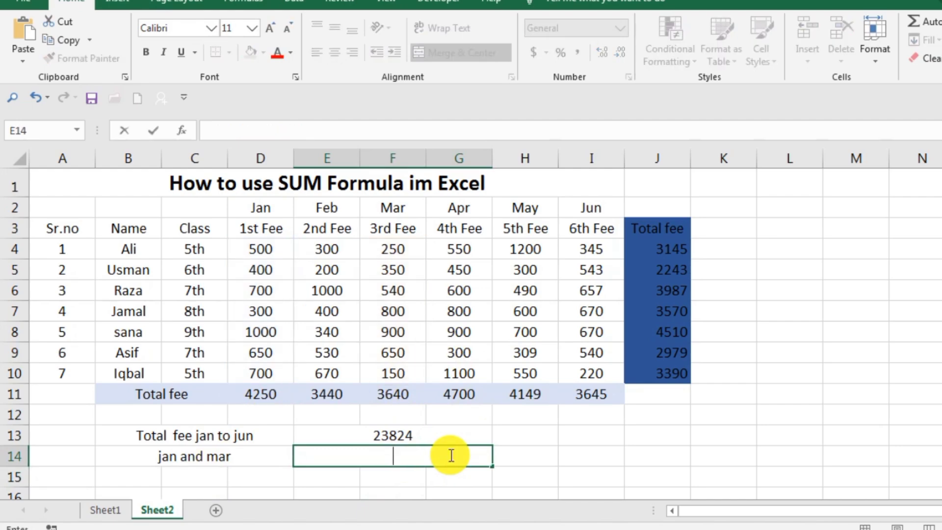
text(=)
click(260, 396)
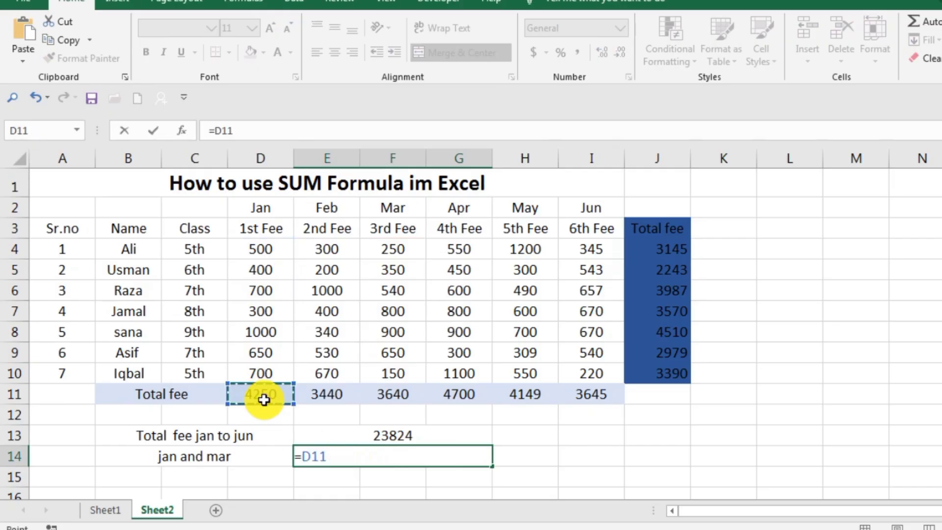
text(+)
click(396, 391)
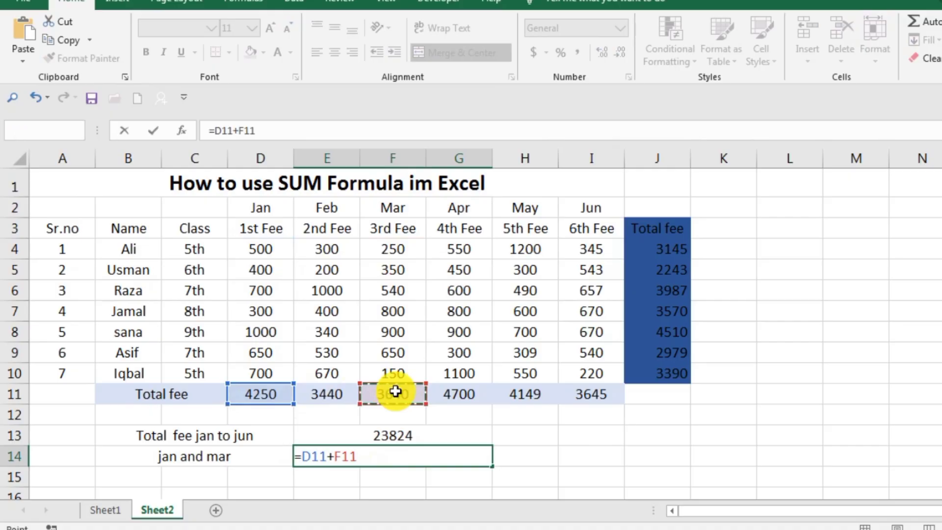
key(Return)
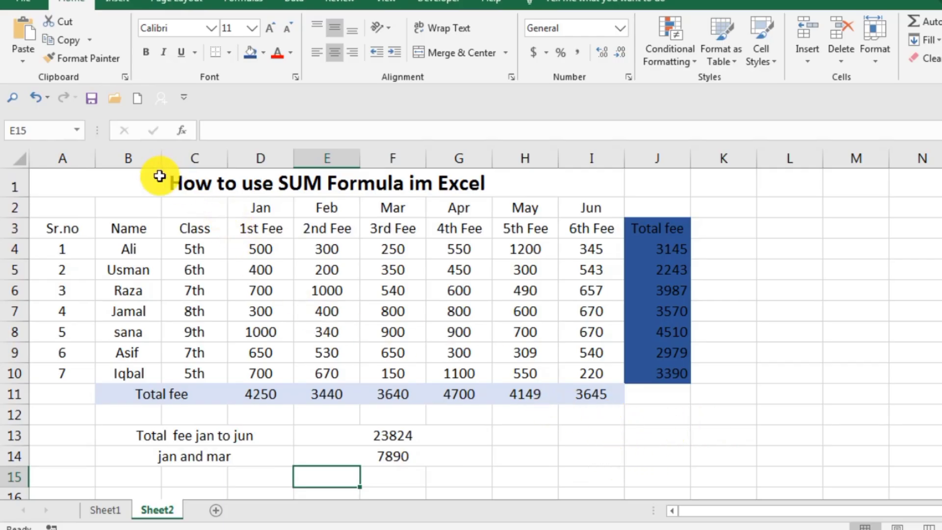
Apply All Borders to the fee table from A1 to I14
drag(160, 176, 140, 458)
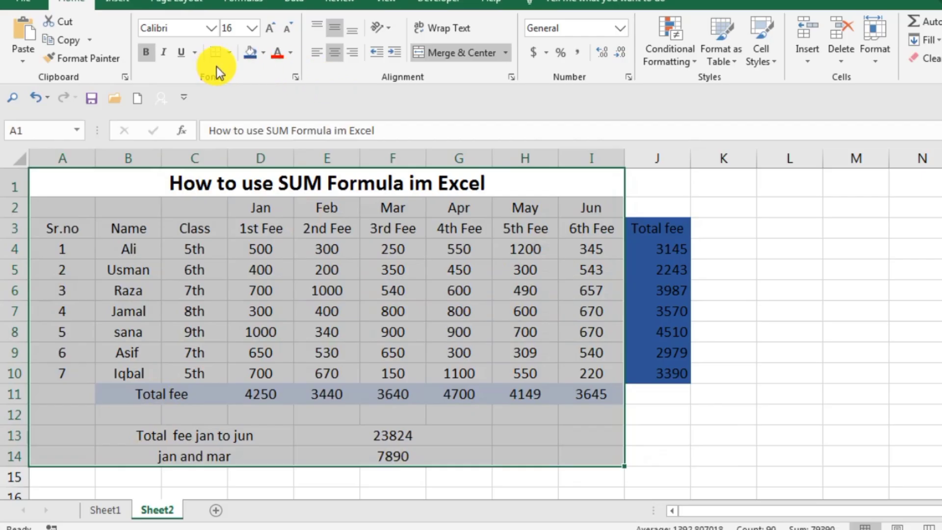
click(234, 54)
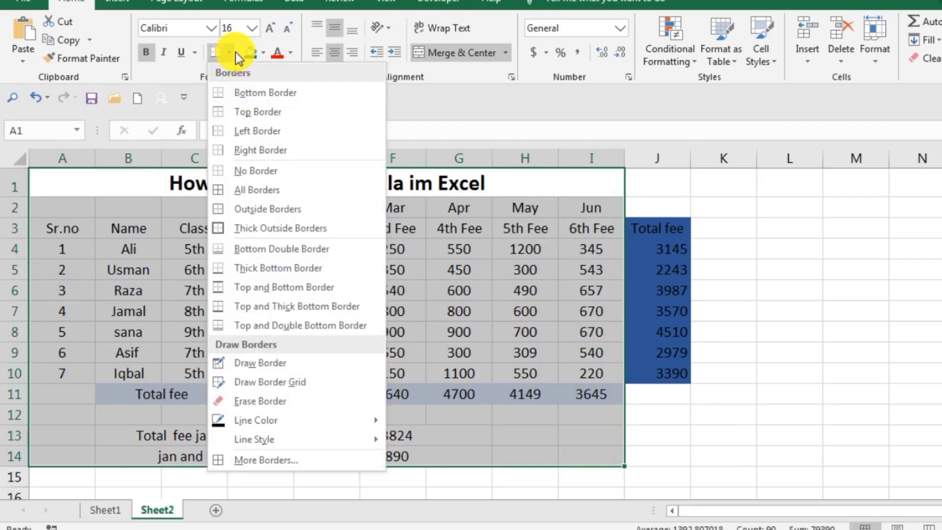
click(243, 188)
click(775, 307)
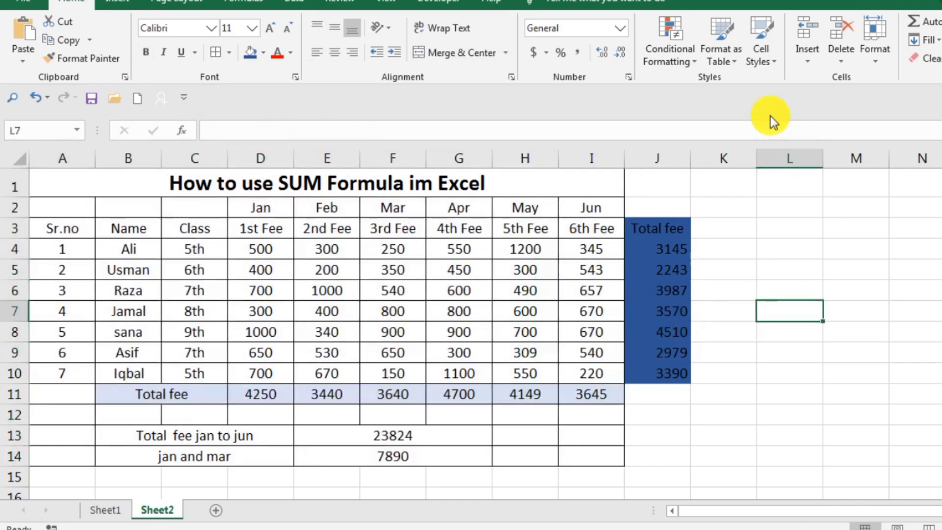
Re-merge and center the title across A1 to J1 and extend all borders over the table from A1 to J14
drag(652, 182, 606, 178)
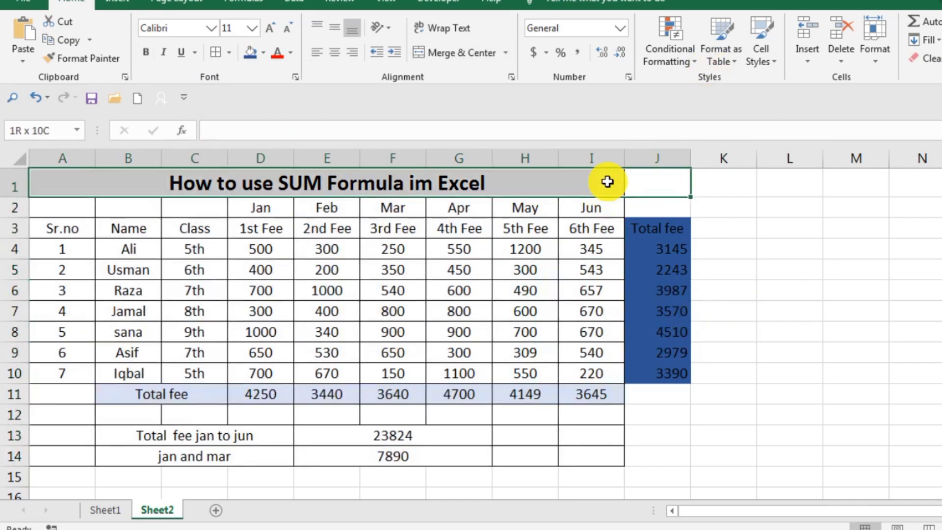
click(458, 50)
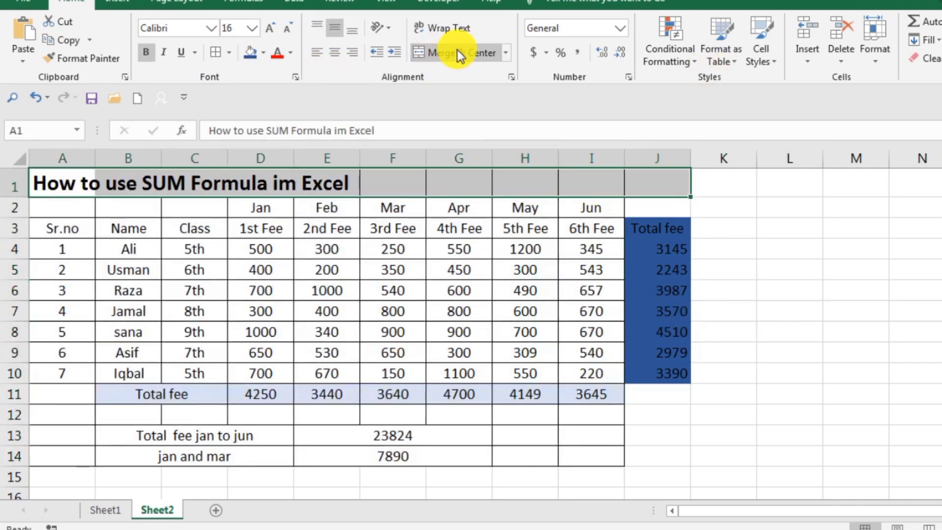
click(458, 50)
click(835, 290)
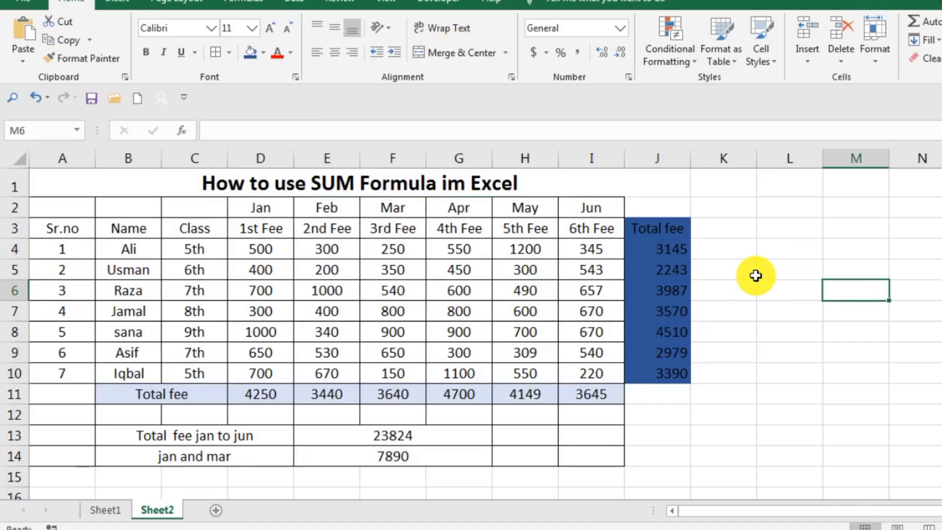
drag(623, 181, 609, 464)
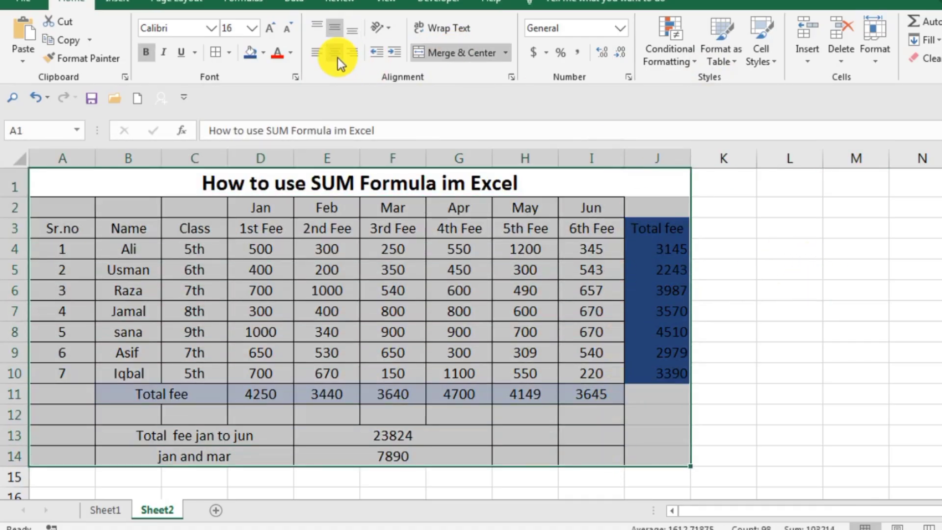
click(912, 328)
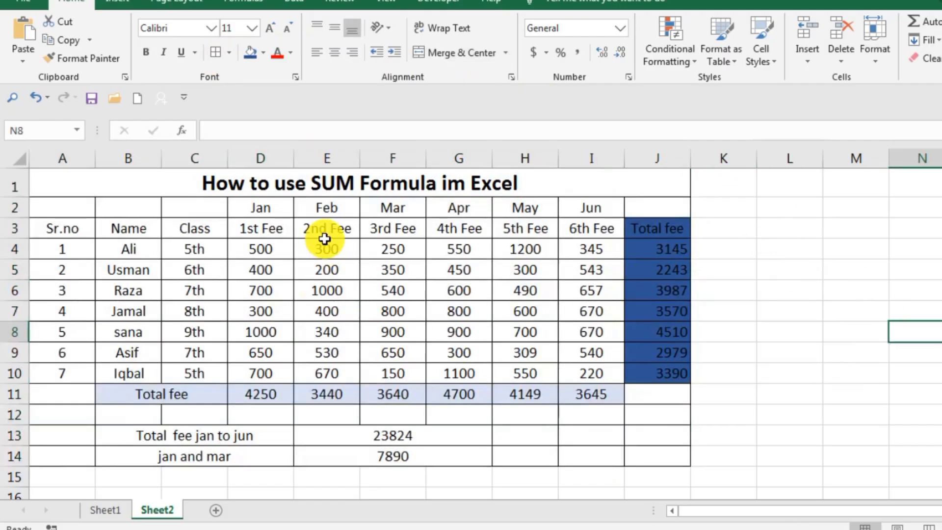